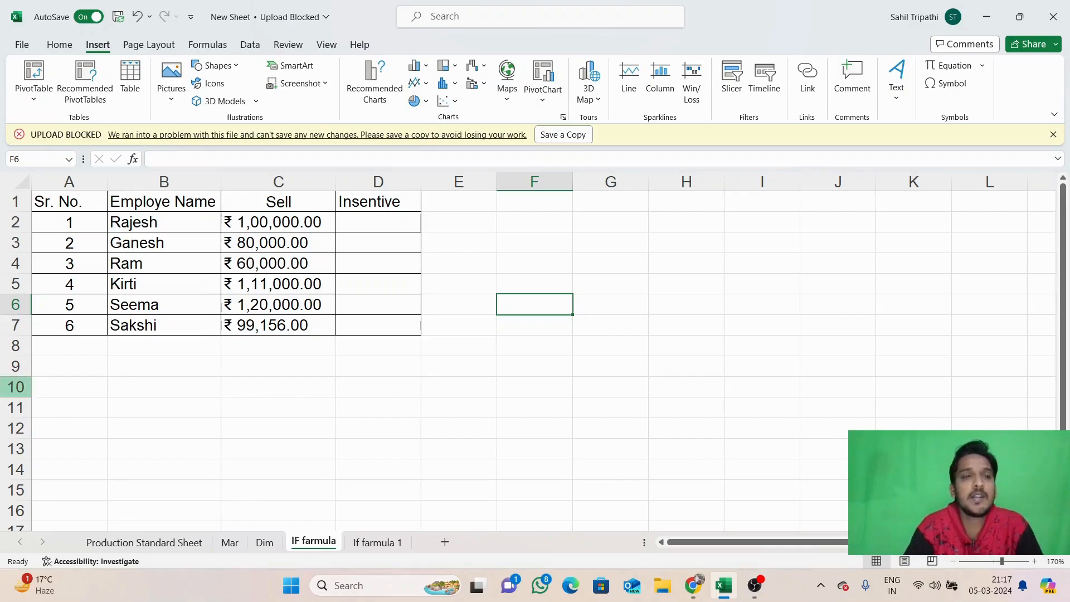
Highlight the employee names and the Sell values C2:C7, then select D2
drag(146, 220, 127, 329)
drag(257, 228, 255, 325)
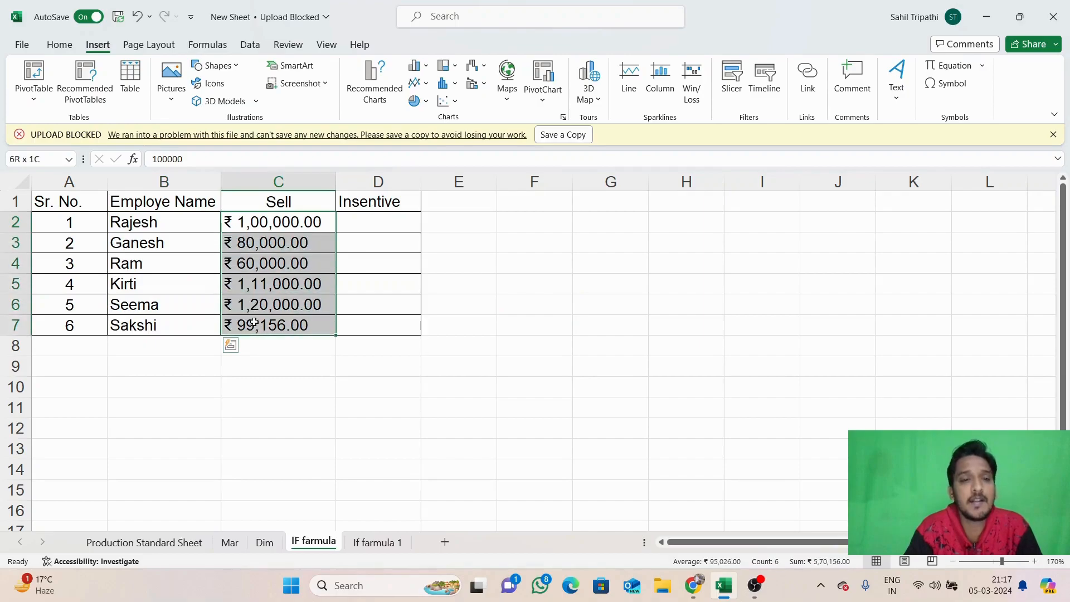
click(391, 223)
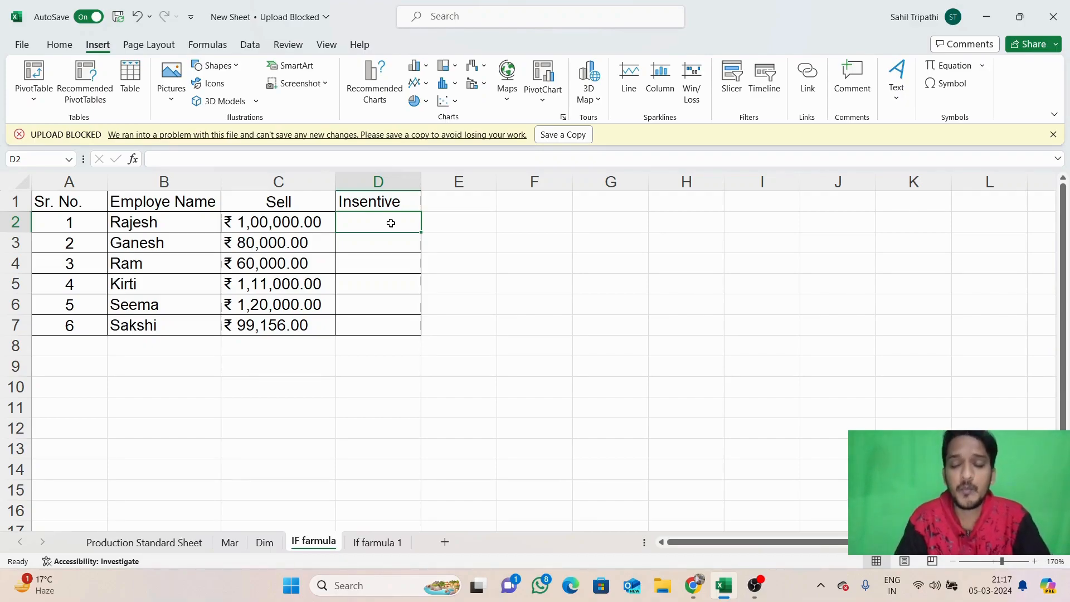
Start the formula =IF(C2>100000, in D2
text(=)
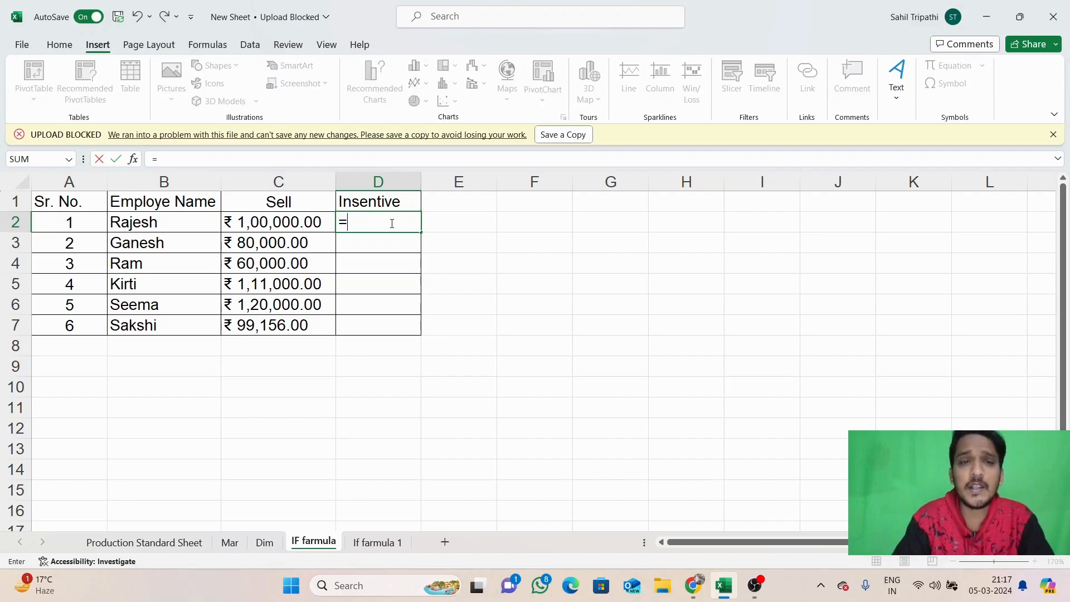
text(if)
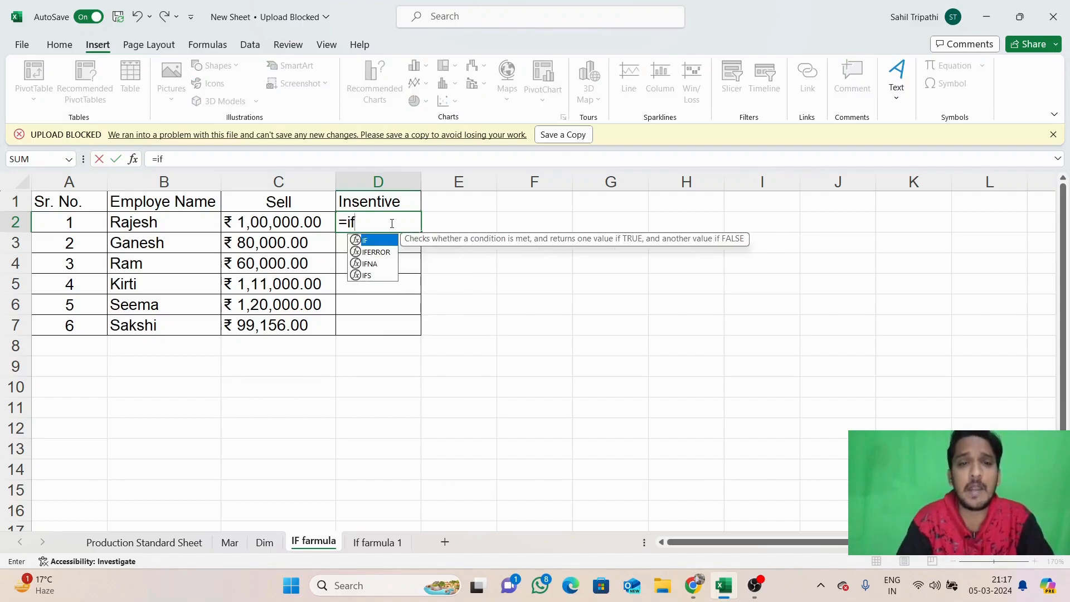
double_click(378, 244)
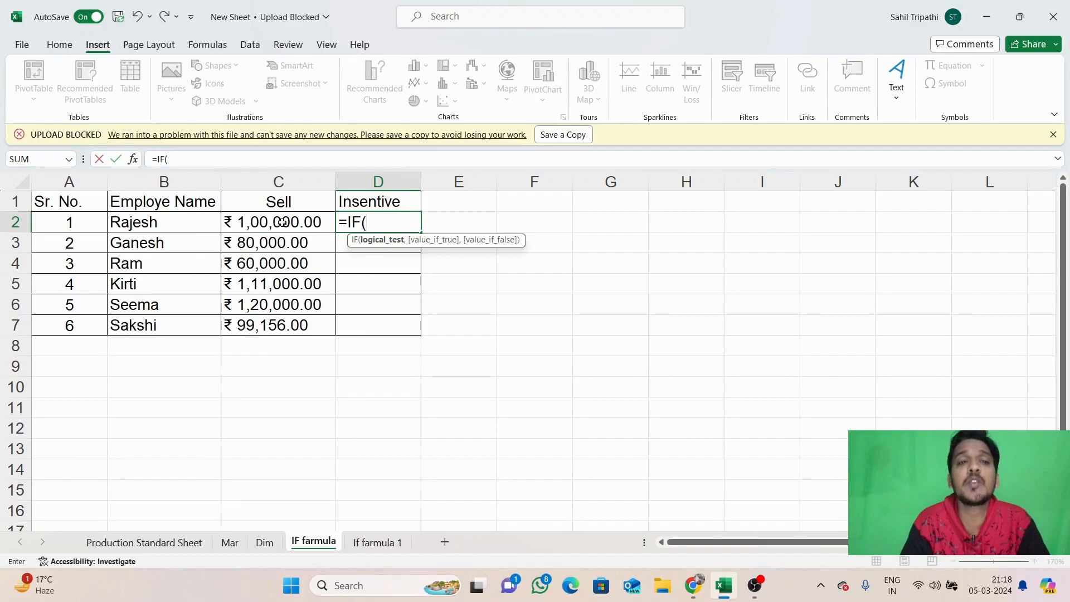
click(276, 222)
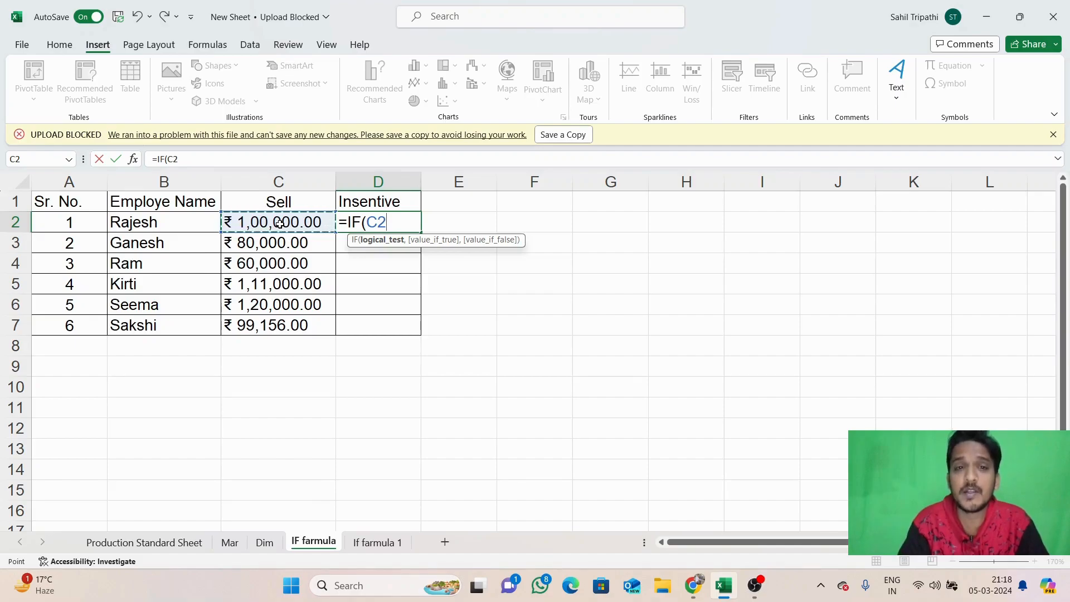
text(>)
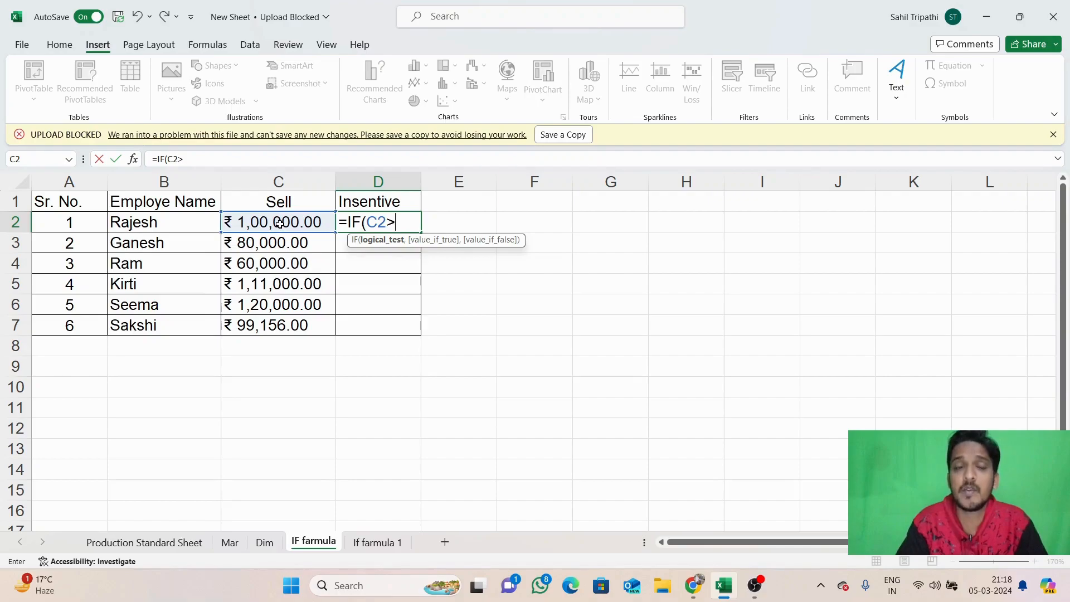
text(100000)
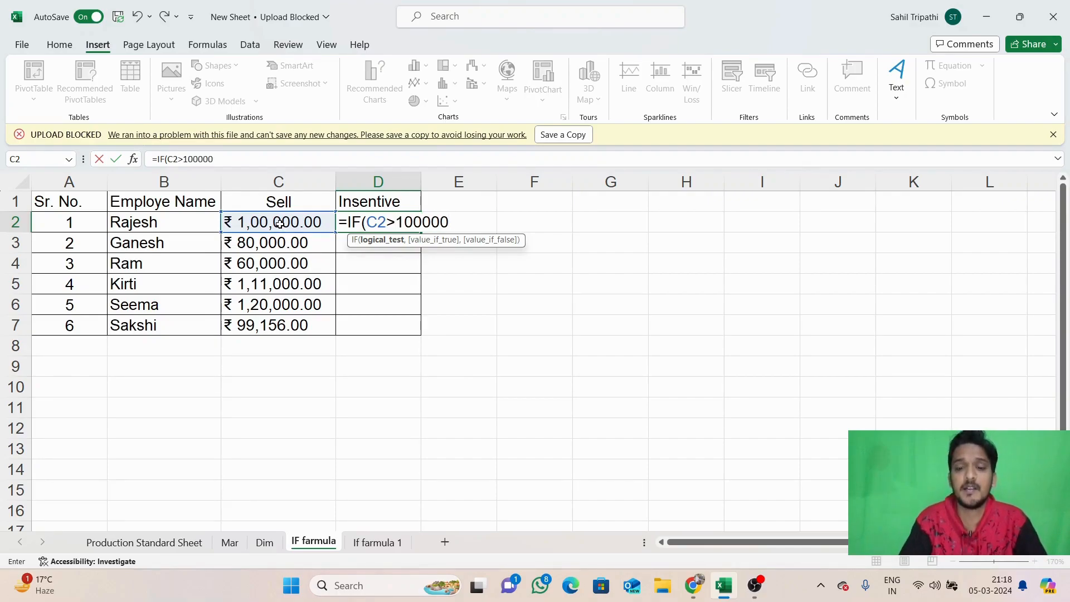
text(,)
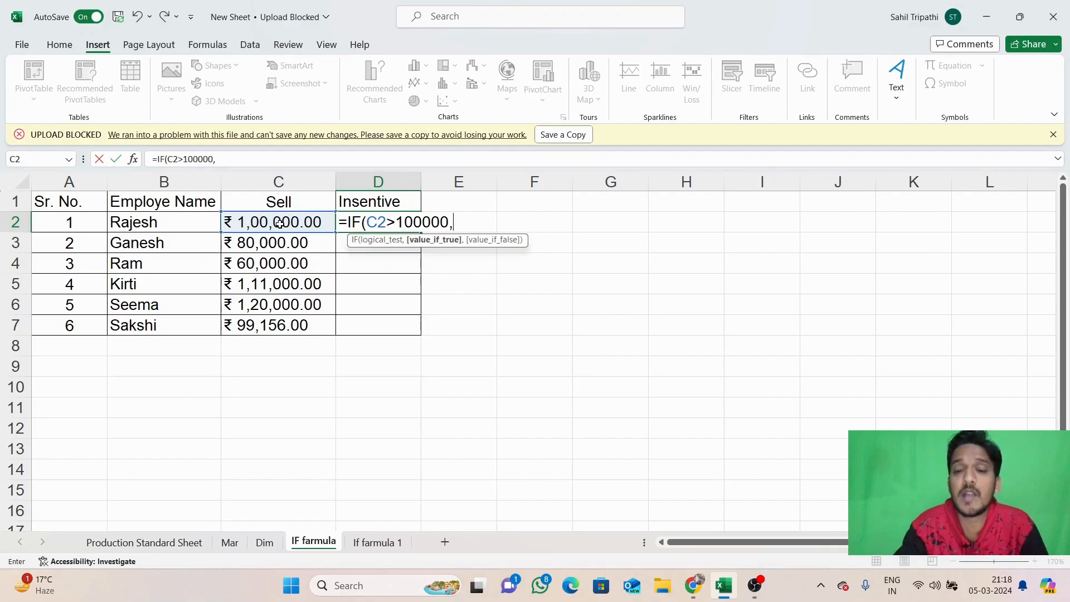
Finish D2 as =IF(C2>100000,"3000","0") and check that it shows 0
text("3000",)
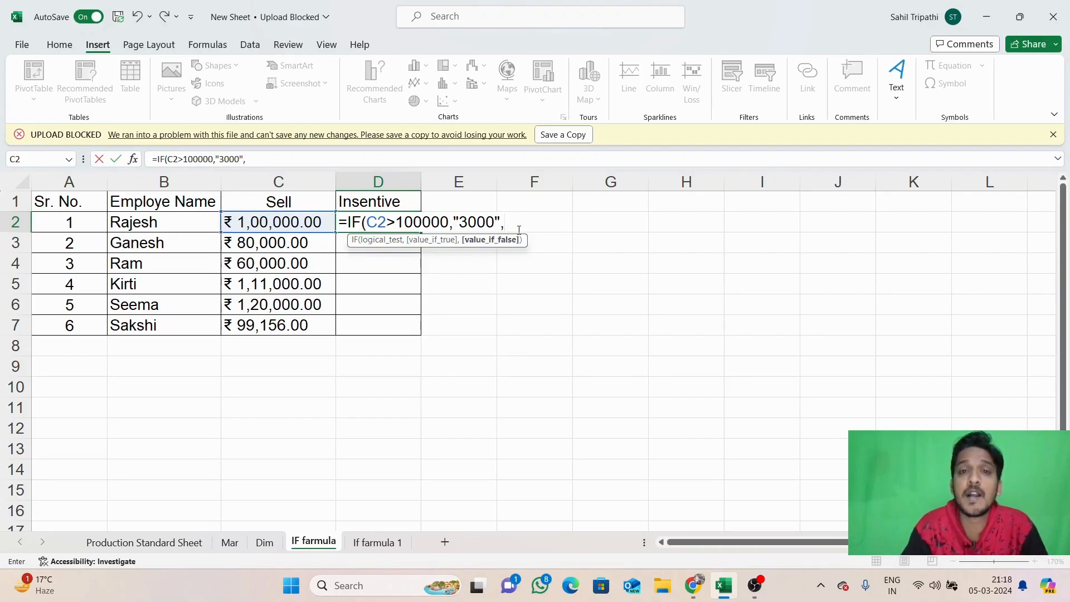
text(")
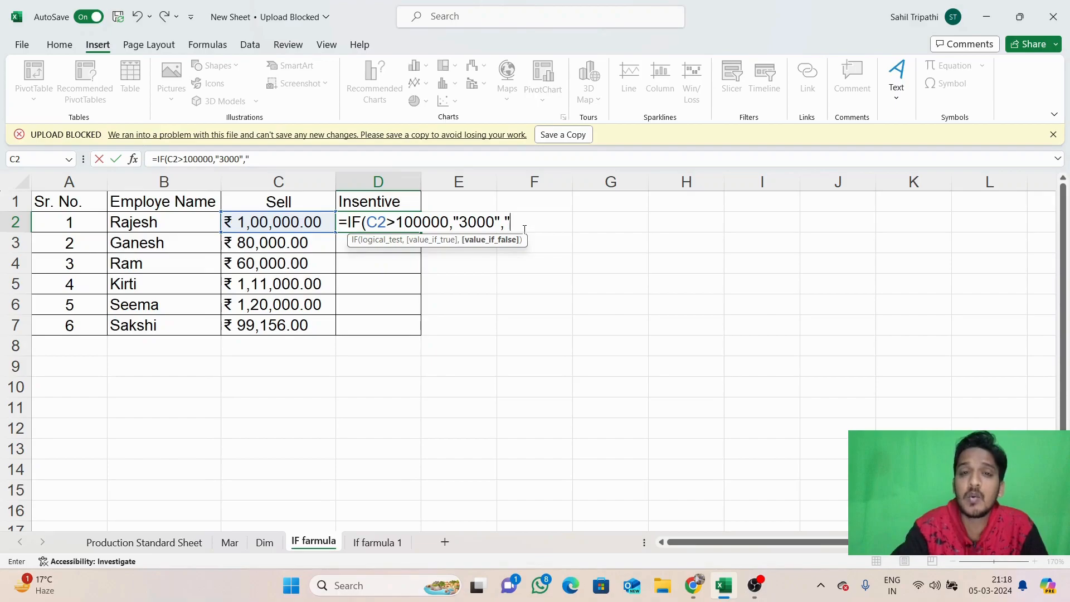
text(0)
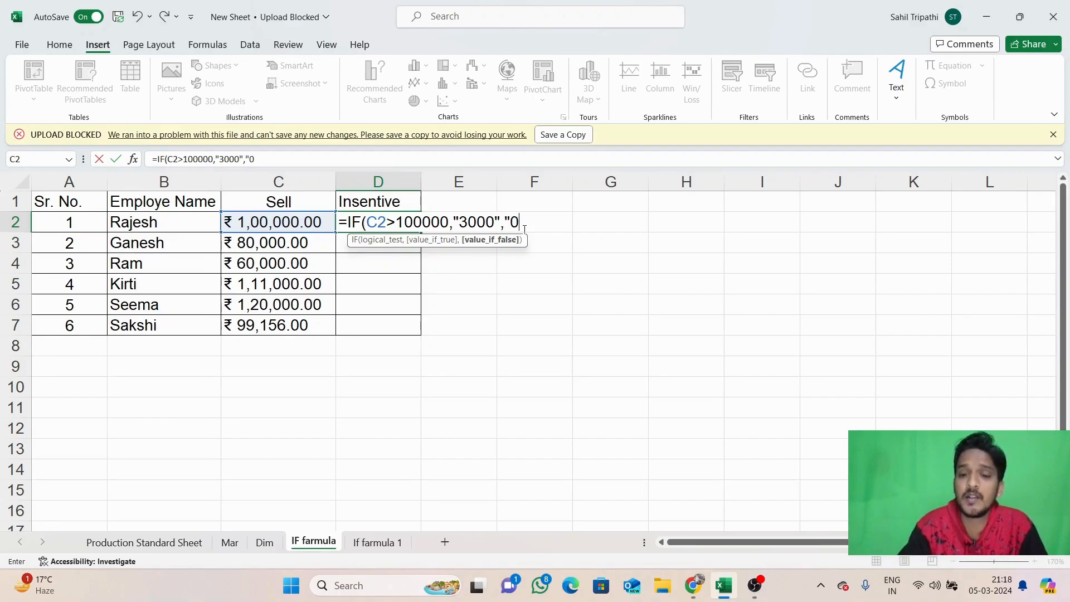
text(")
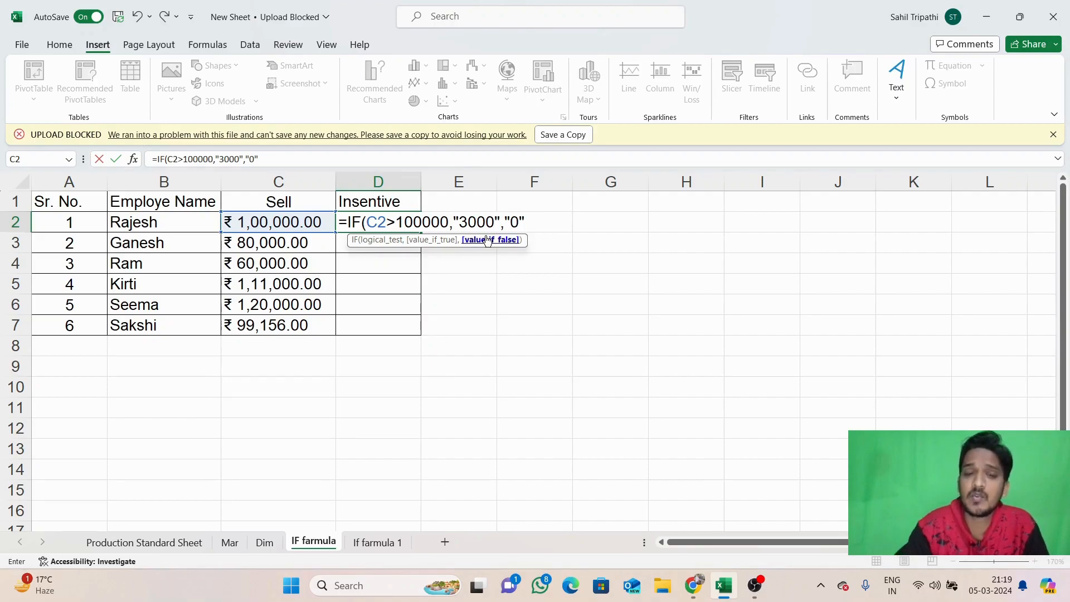
text())
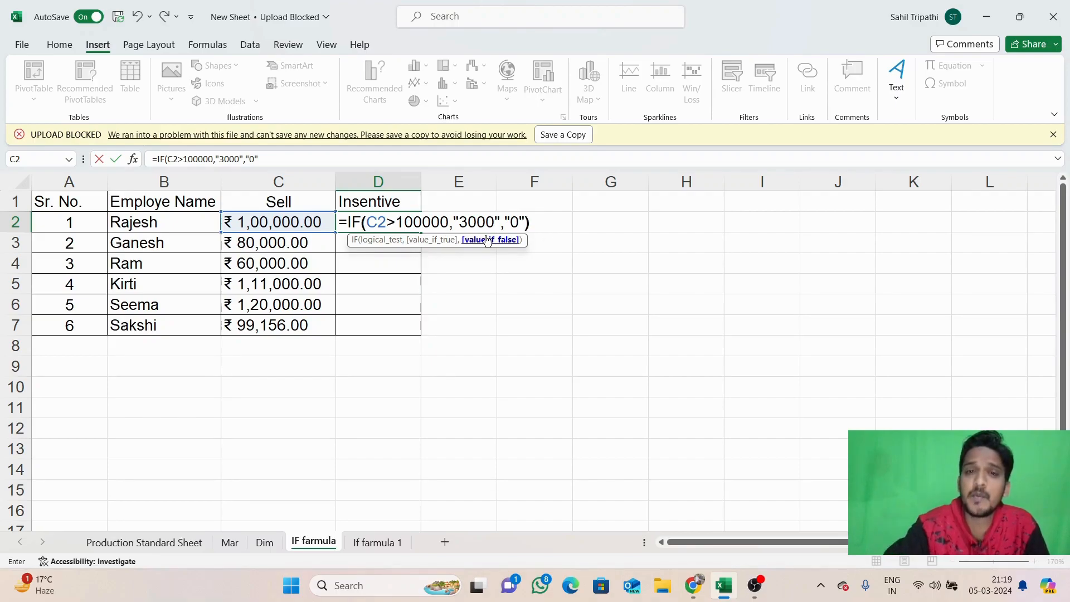
key(Return)
click(396, 222)
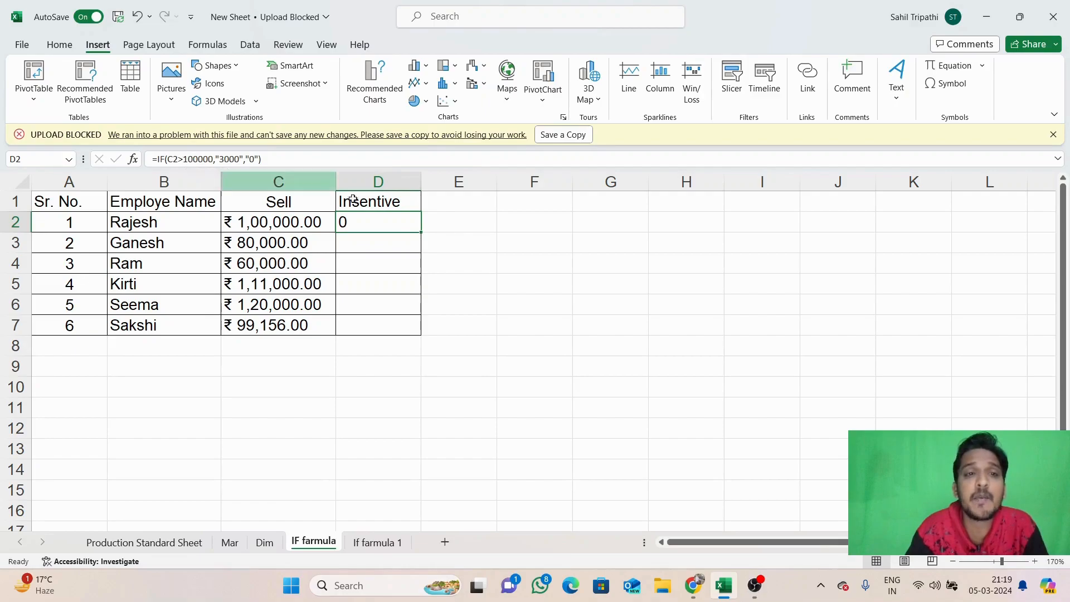
Change C2 to 100001 to test the incentive, then undo the change
click(298, 223)
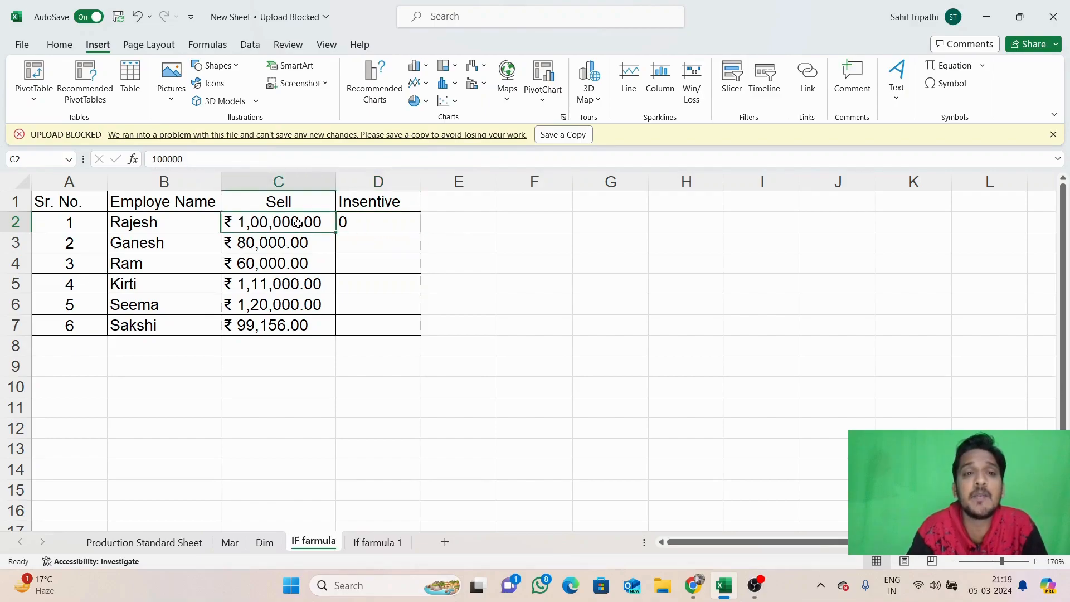
double_click(291, 221)
key(BackSpace)
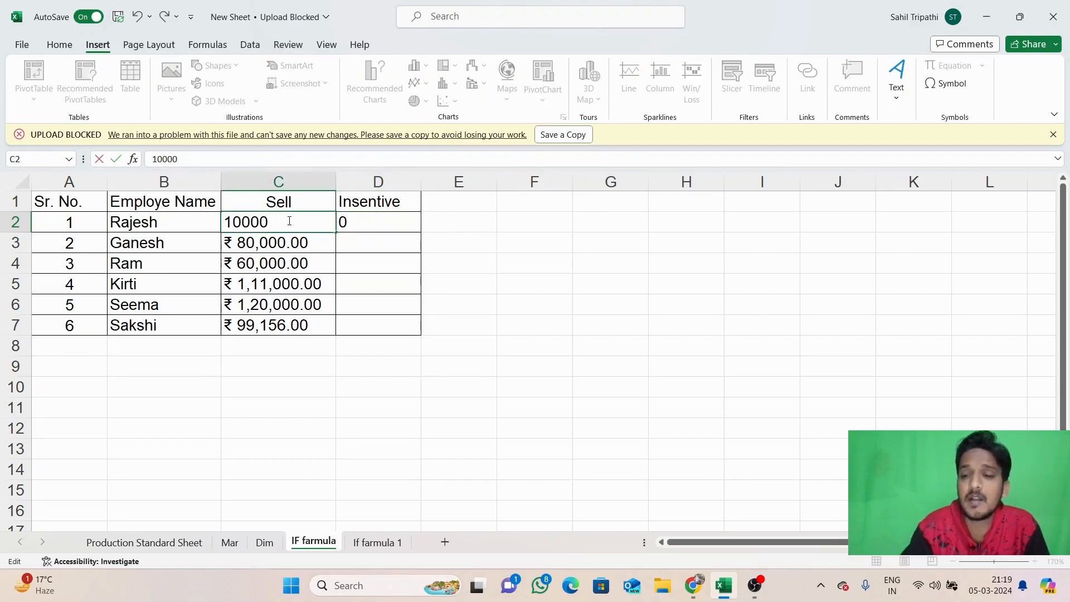
text(1)
key(Return)
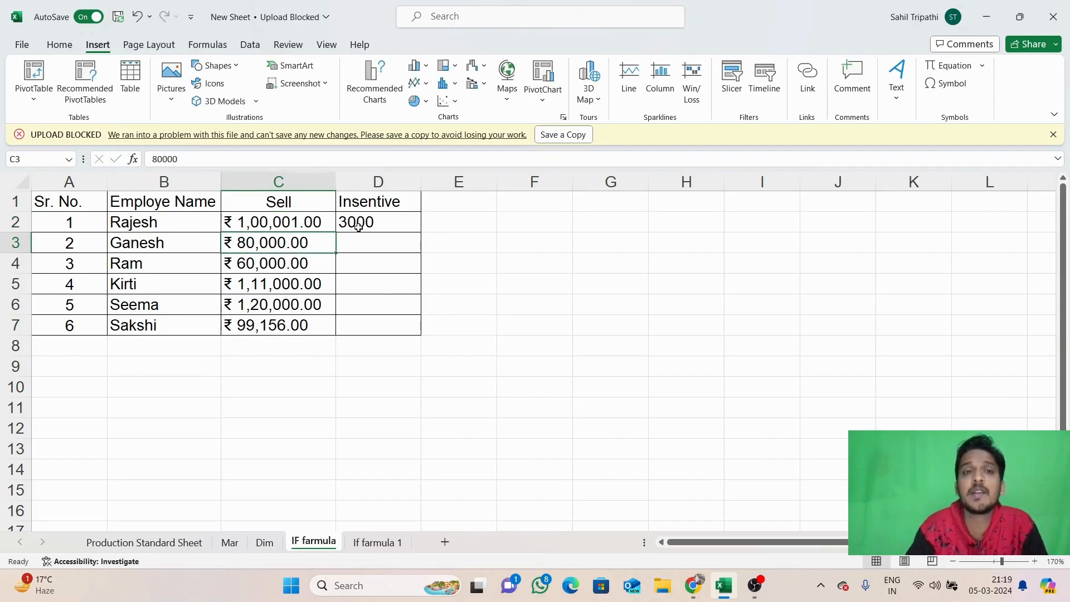
click(309, 222)
key(ctrl+z)
Fill D2's IF formula down to D7 and review the copied formula in D5
click(358, 222)
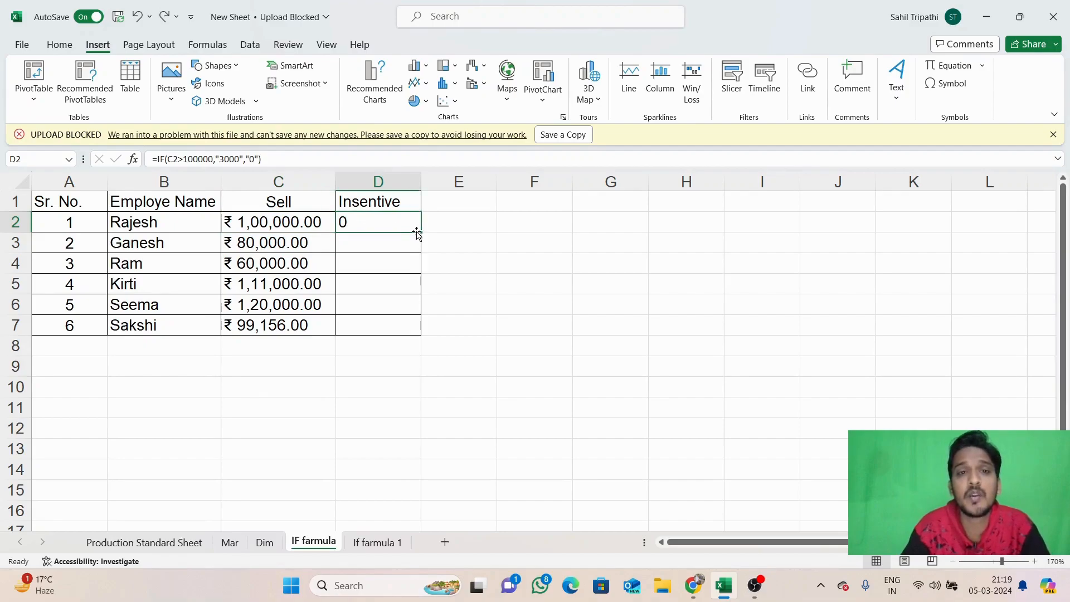
drag(418, 233, 427, 334)
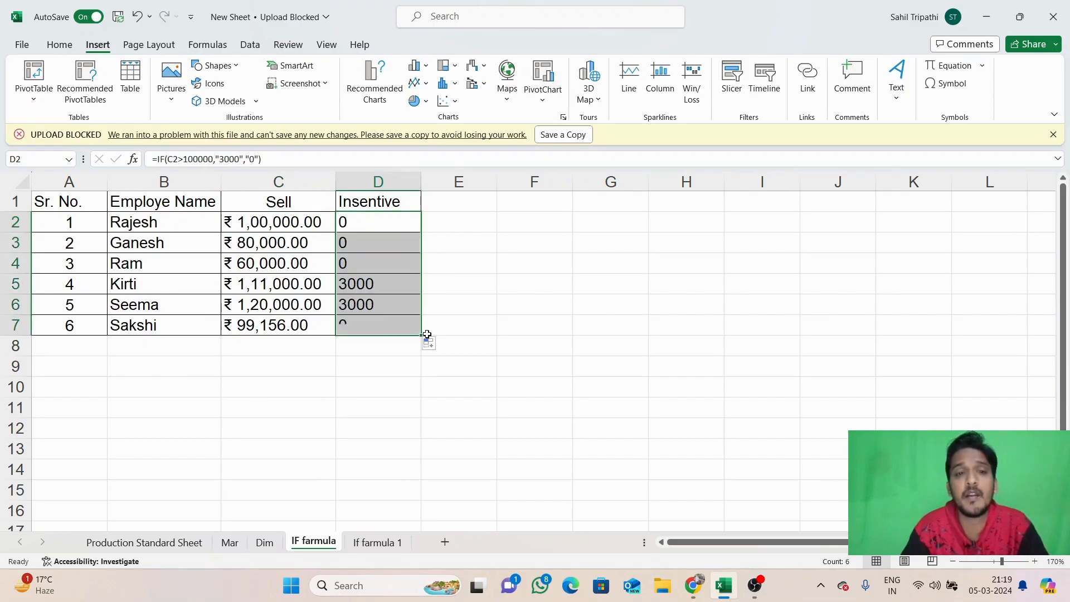
drag(492, 319, 525, 296)
click(377, 282)
double_click(379, 285)
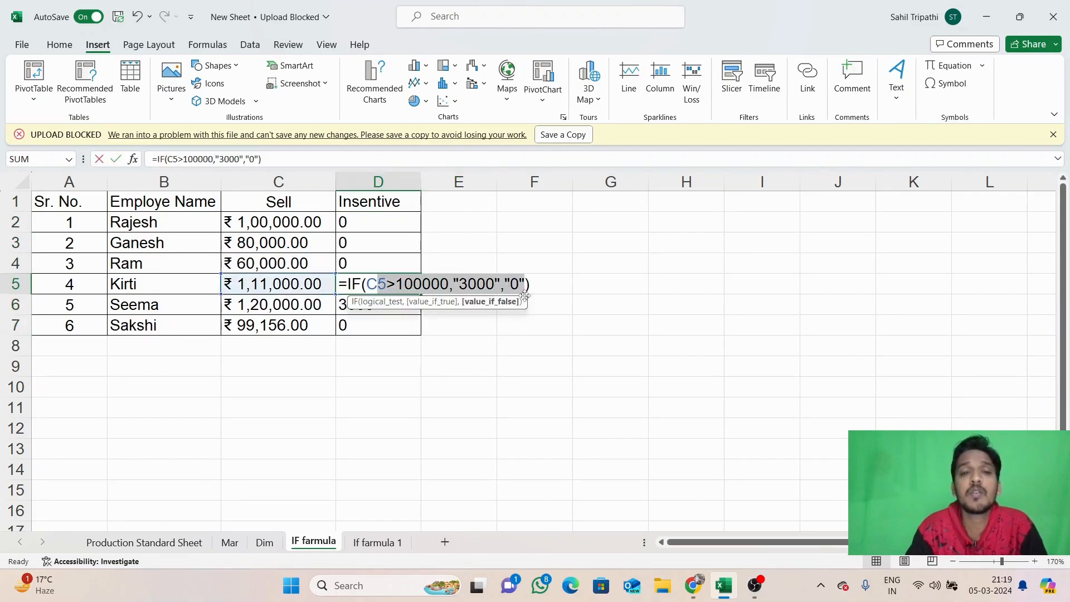
key(Escape)
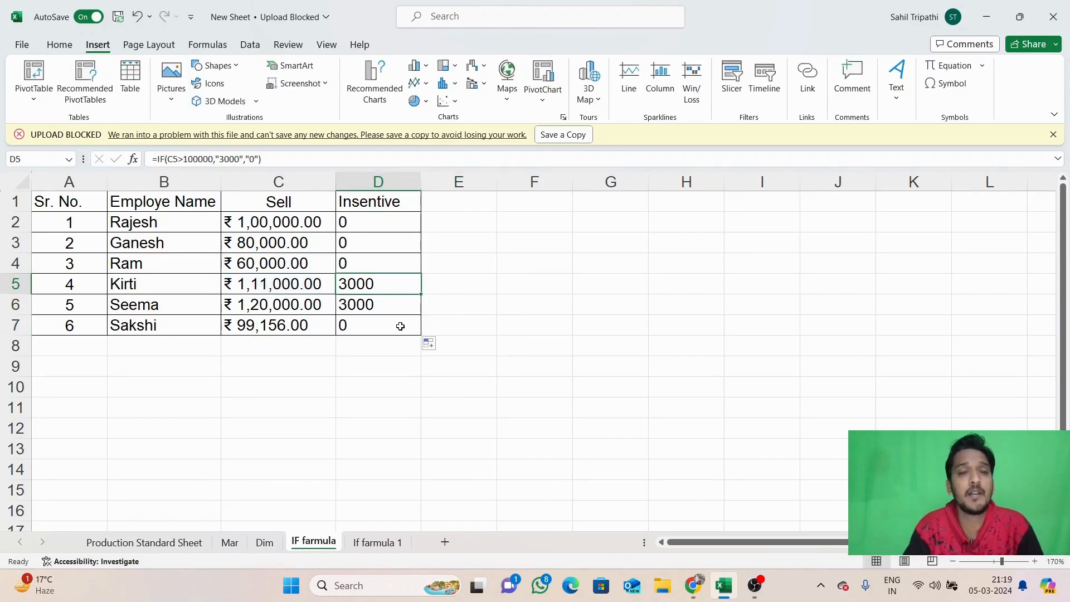
click(503, 333)
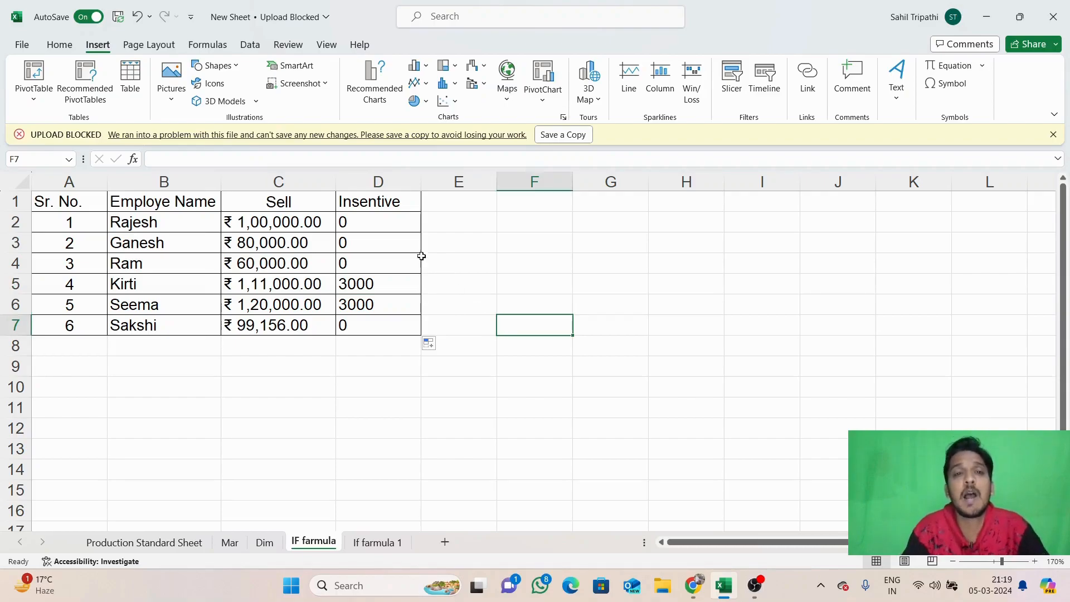
Change D2's test to C2>=100000 and fill the updated formula down to D7
click(383, 216)
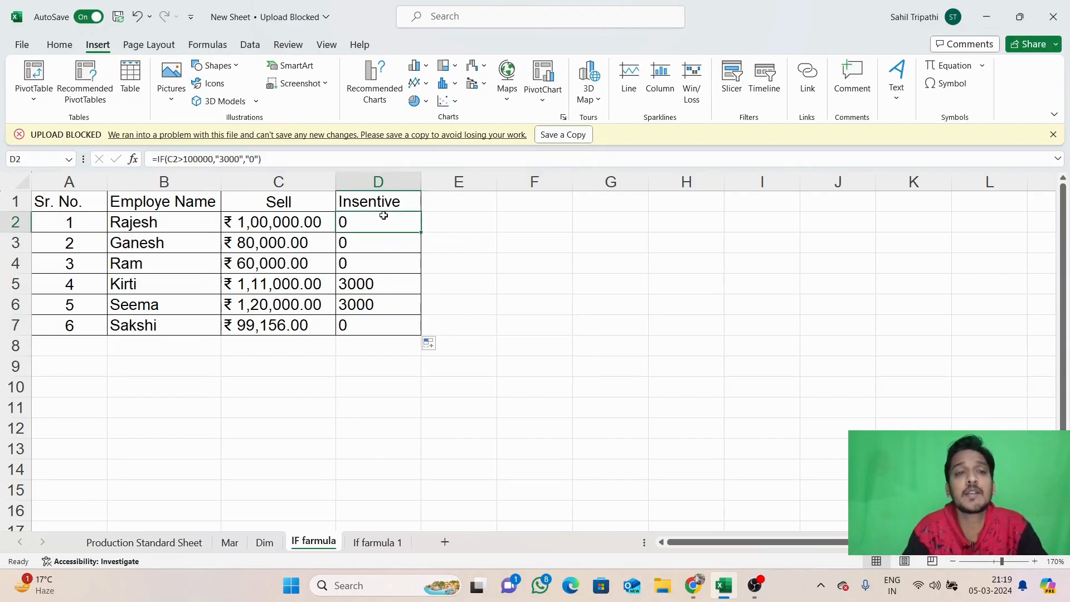
click(185, 159)
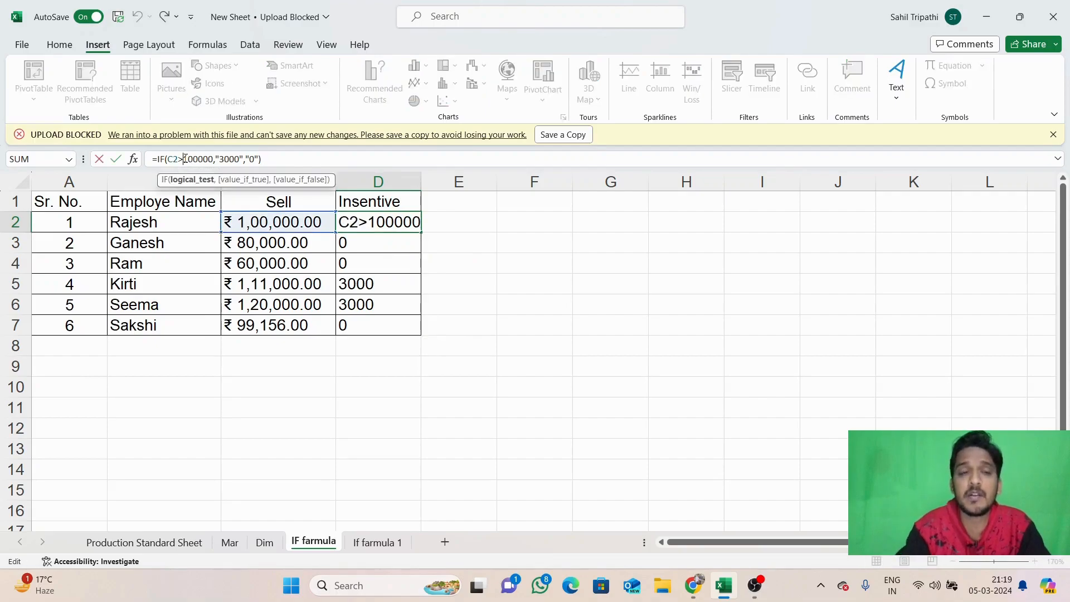
text(=)
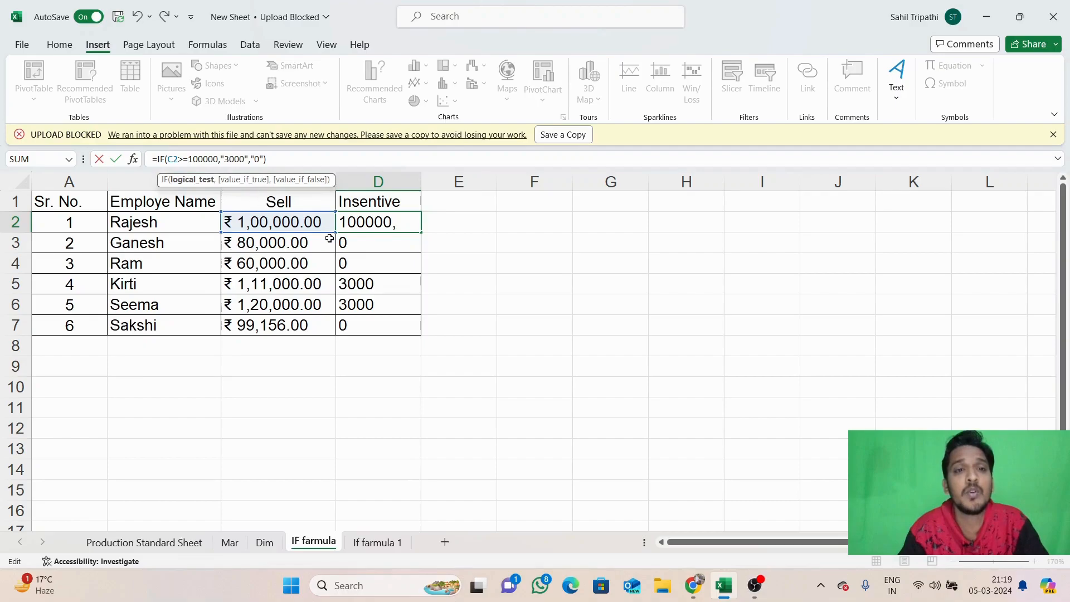
key(Return)
click(387, 223)
double_click(387, 222)
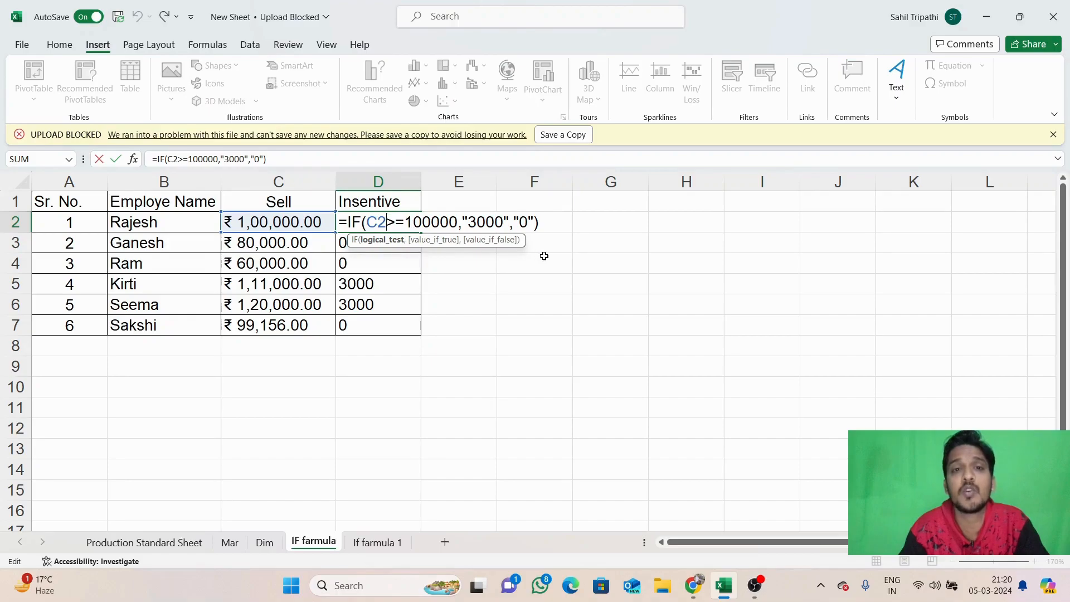
key(Return)
click(389, 219)
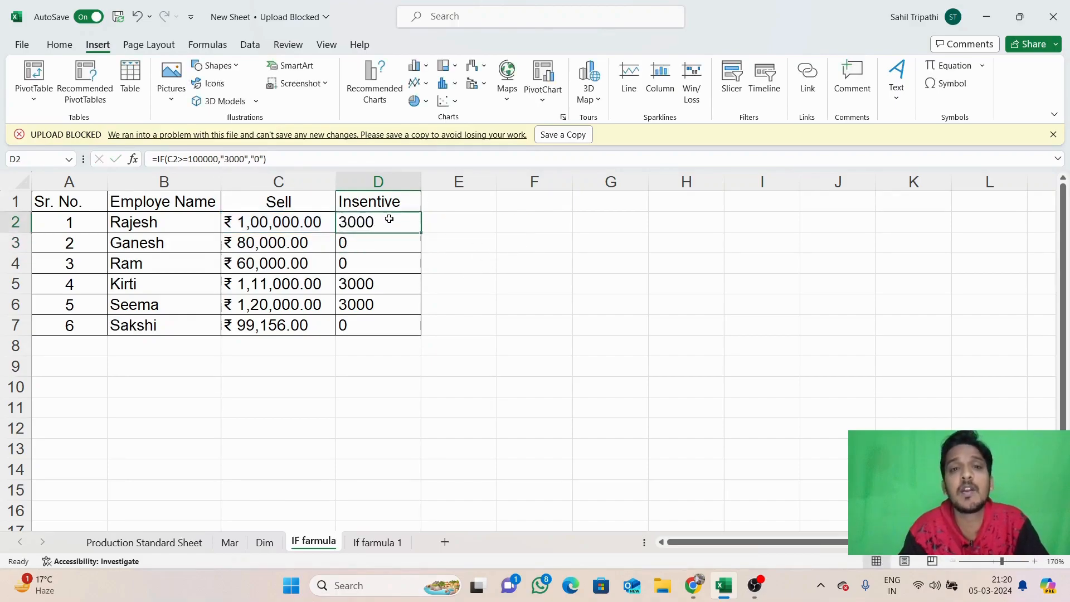
drag(421, 233, 419, 329)
click(389, 219)
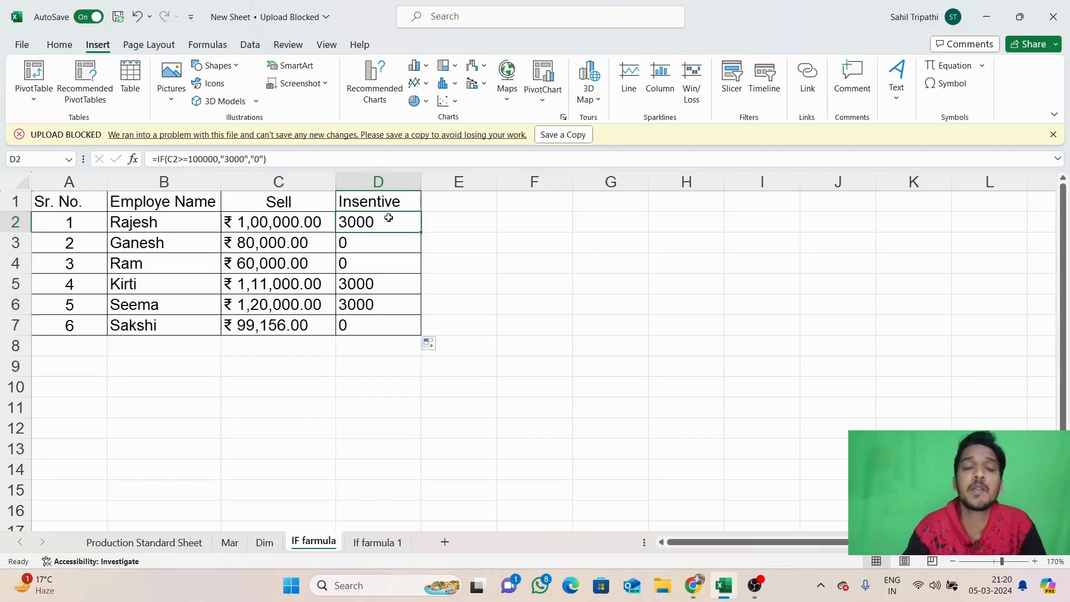
click(508, 268)
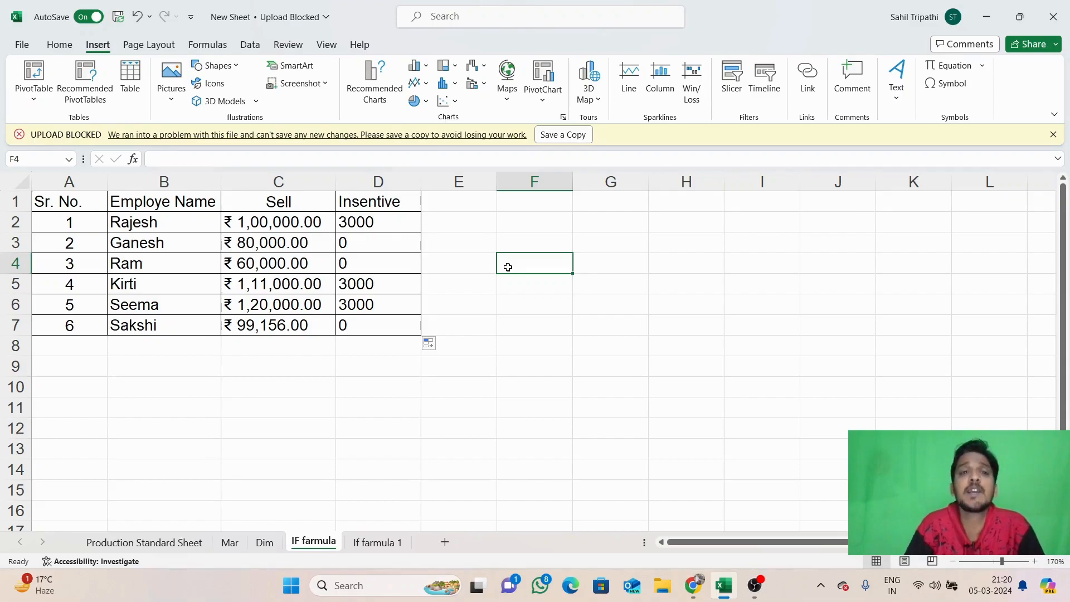
Delete the old Insentive results in D2:D7 and return to D2
click(376, 222)
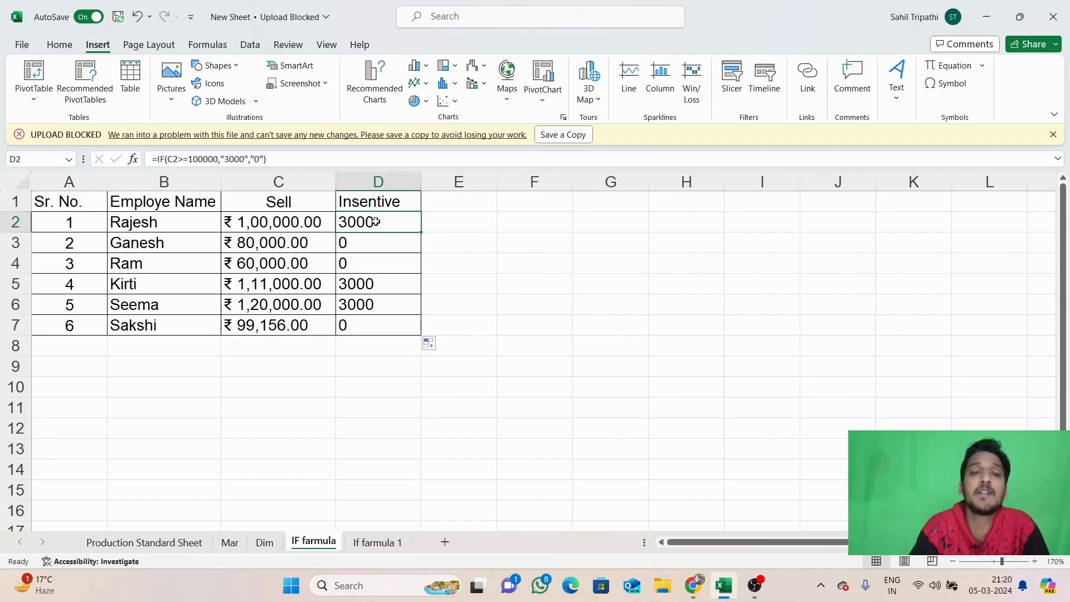
drag(376, 222, 382, 325)
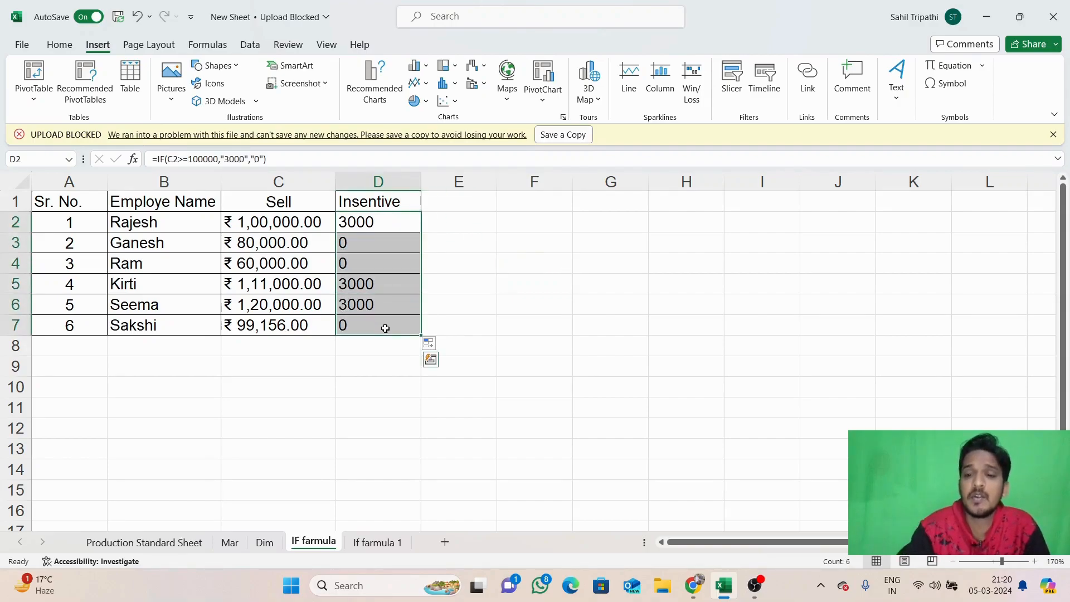
key(Delete)
click(380, 225)
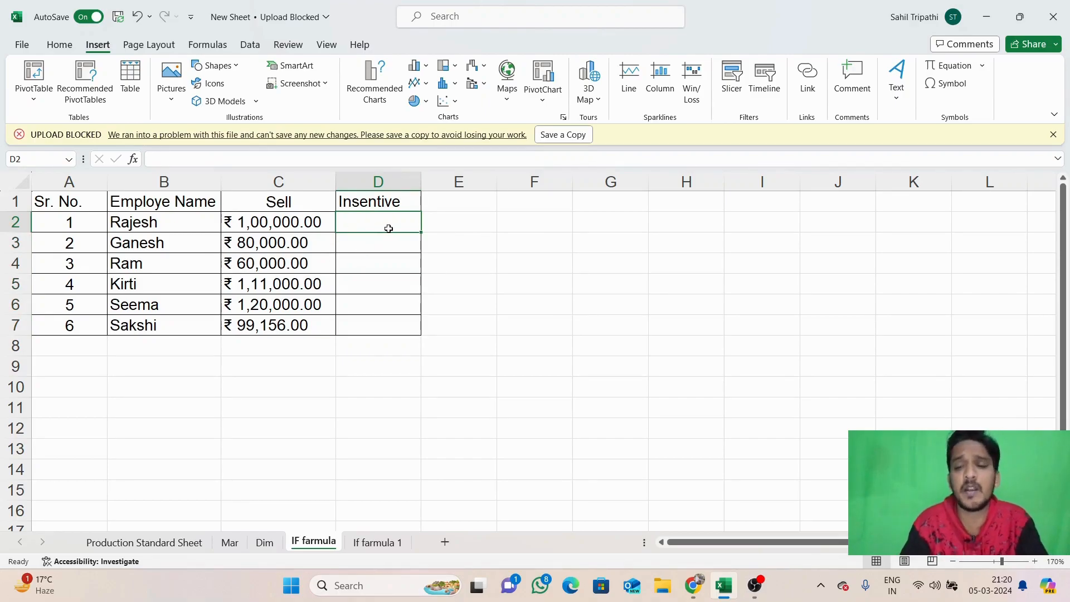
Type the D2 formula: if C2>=100000 then C2*1%, otherwise "No"
text(=i)
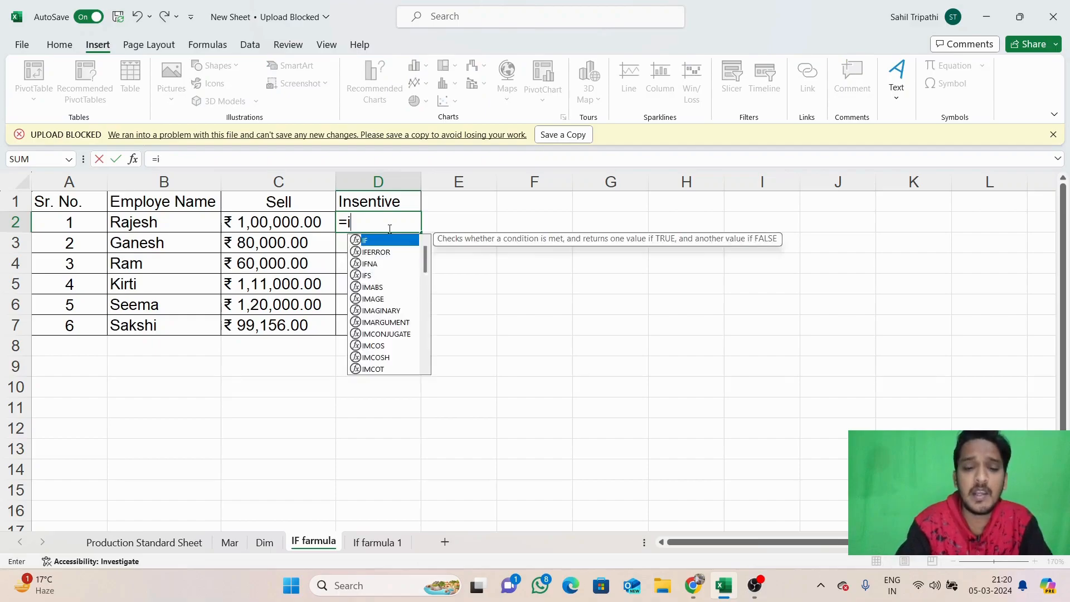
text(f()
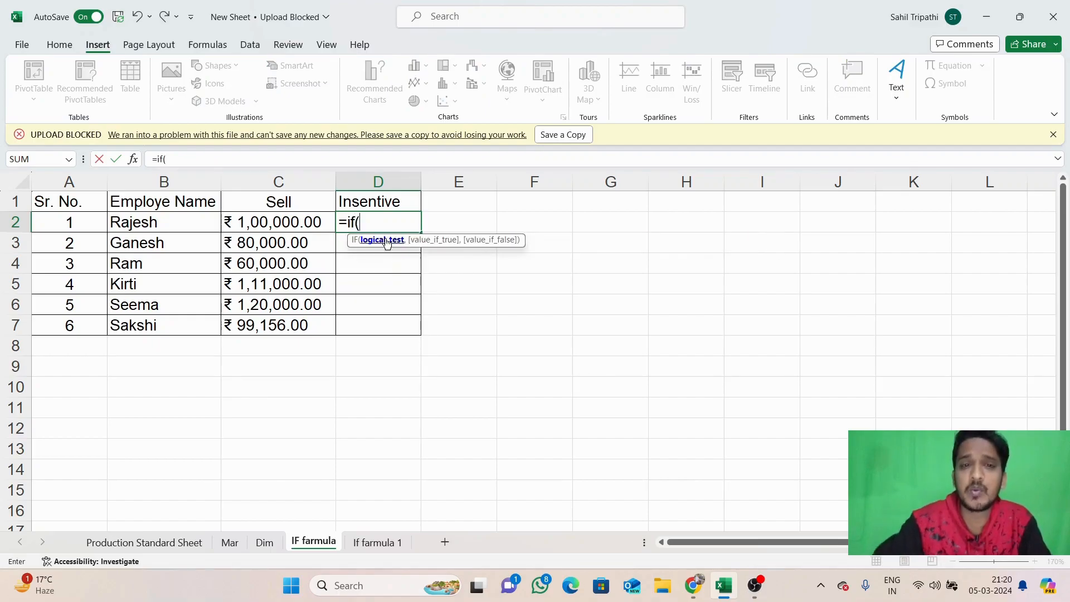
click(293, 221)
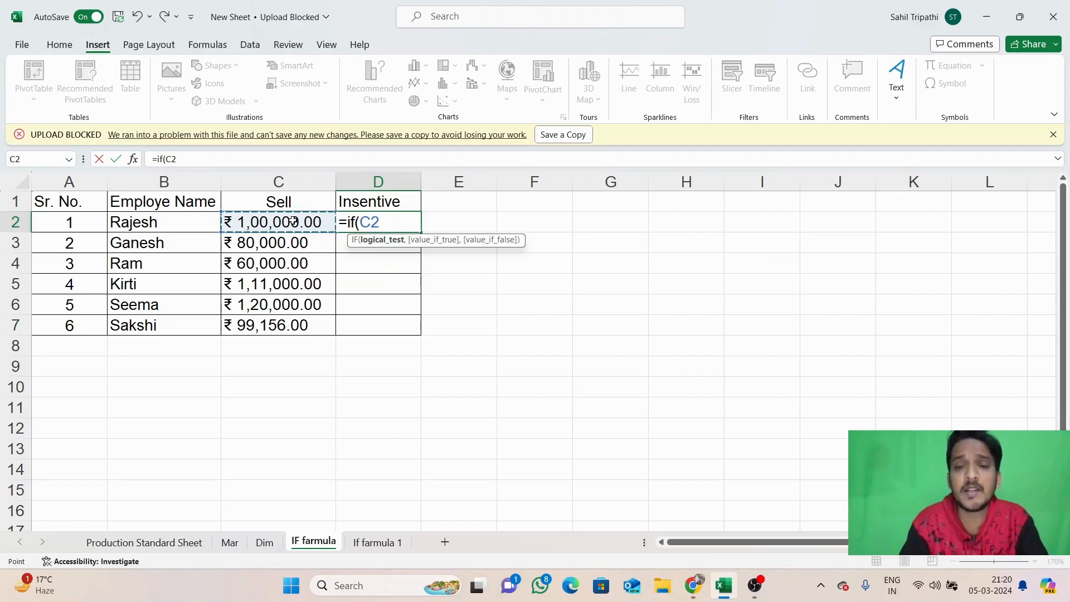
text(<)
key(BackSpace)
text(>)
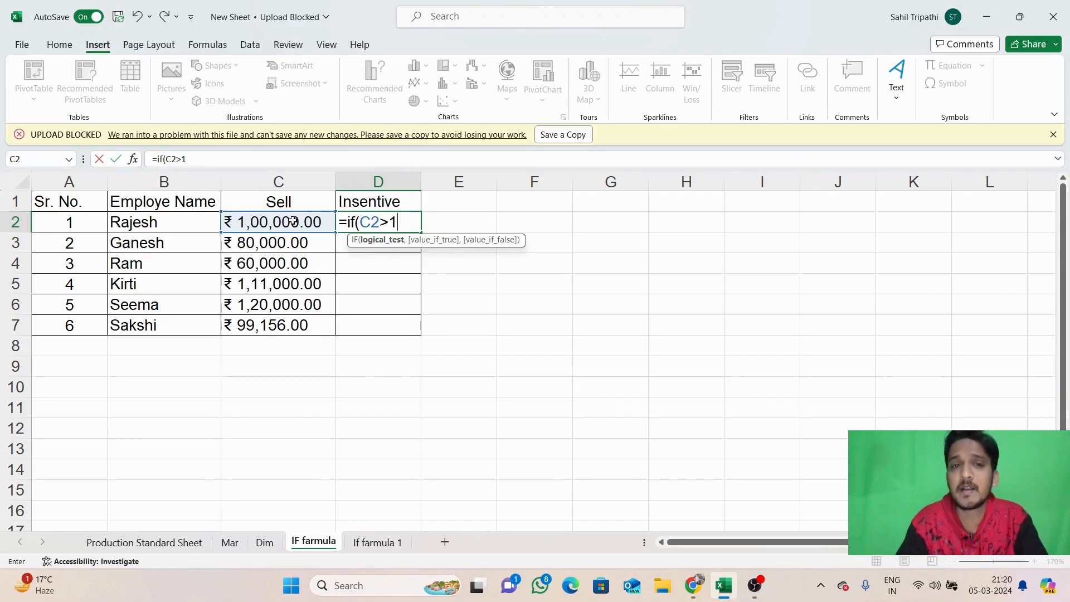
text(=100000)
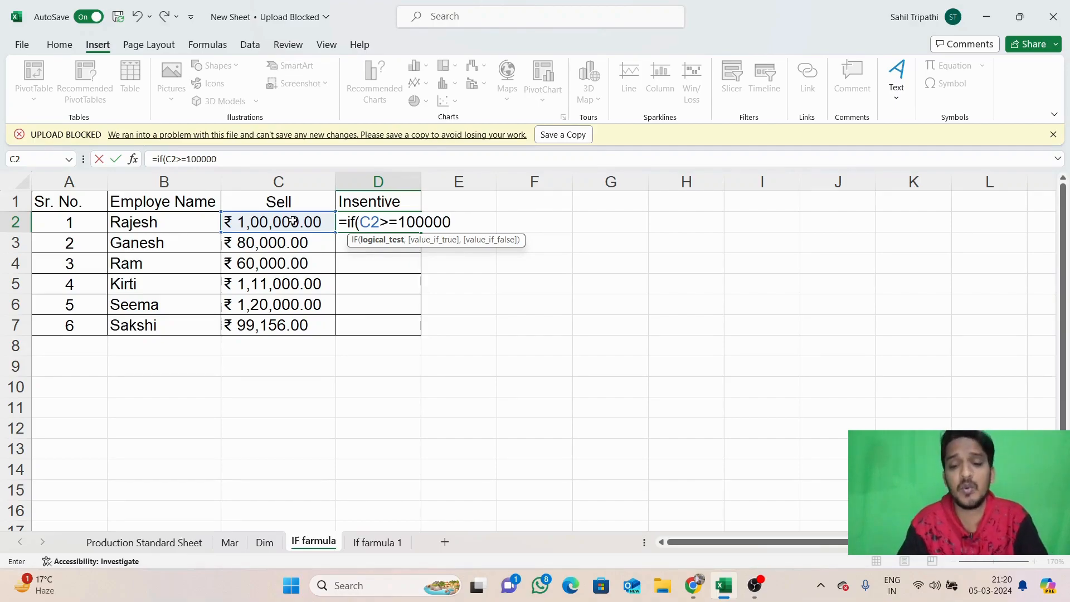
text(,)
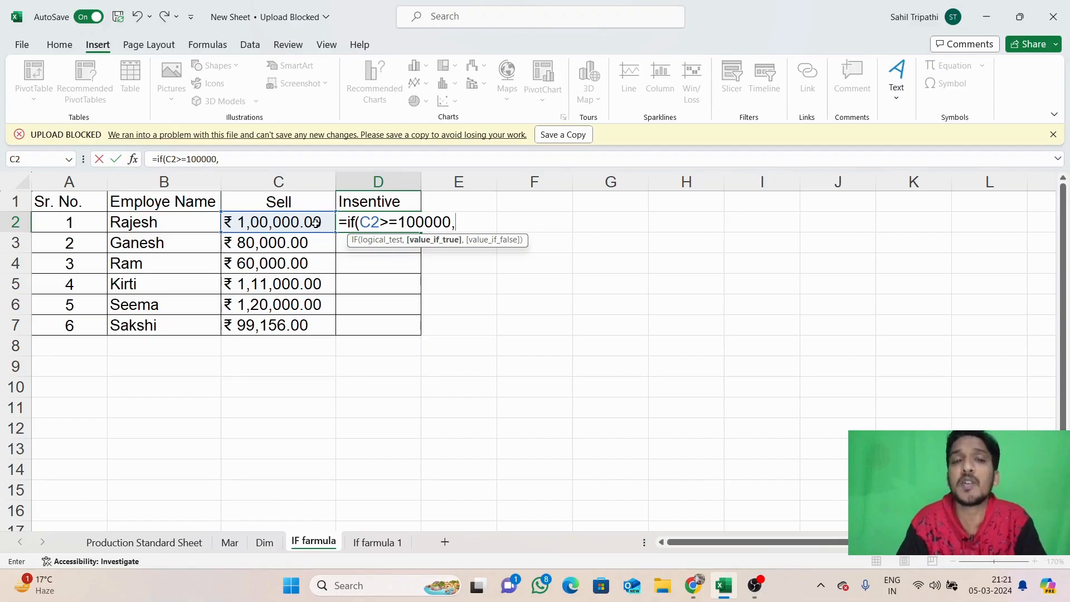
click(300, 223)
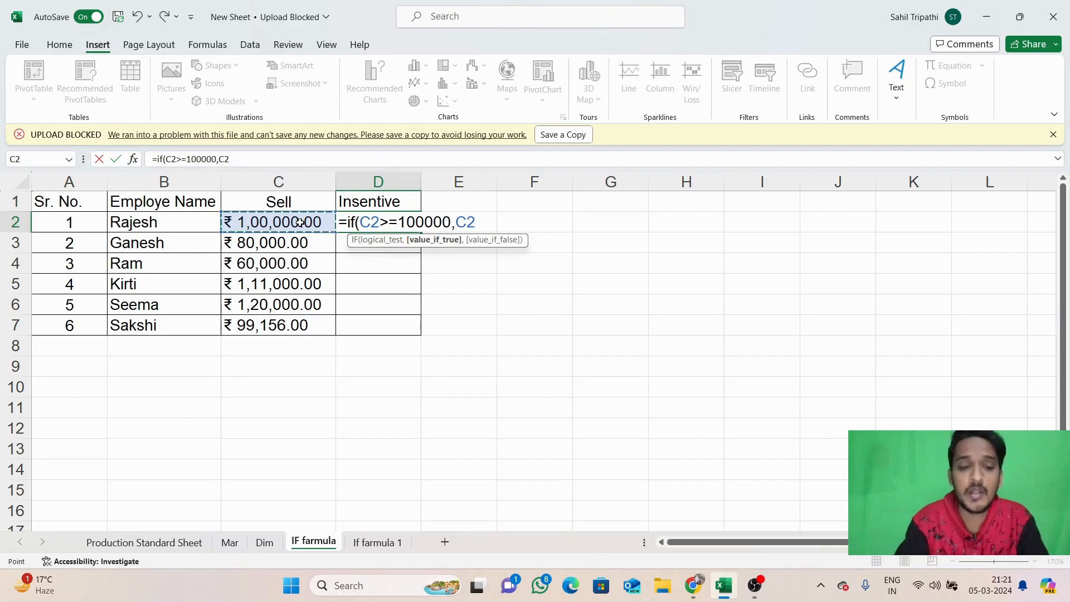
text(*)
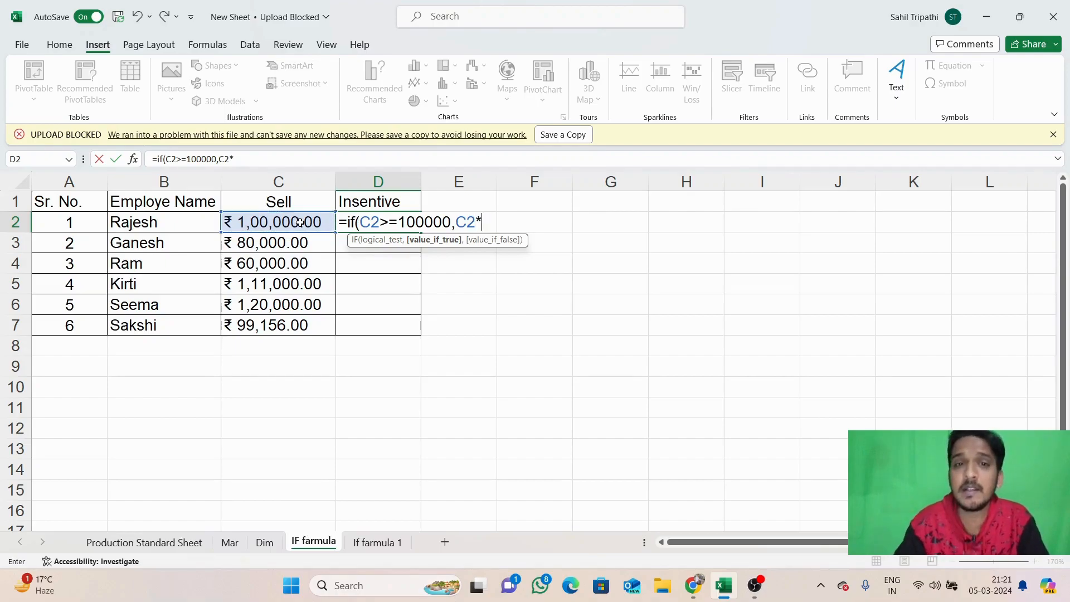
text(1)
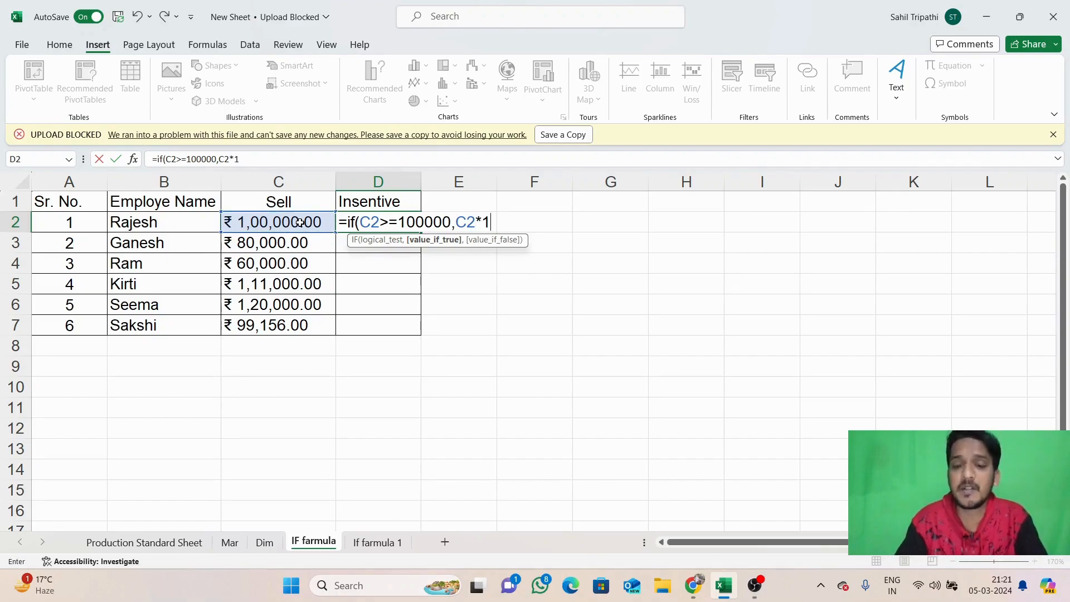
text(%)
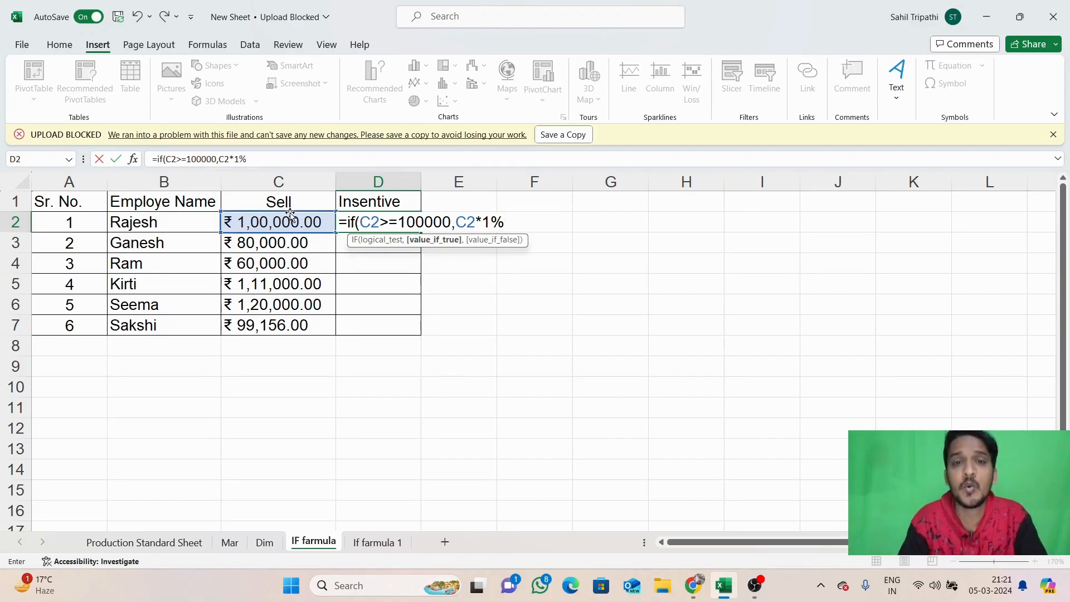
text(,)
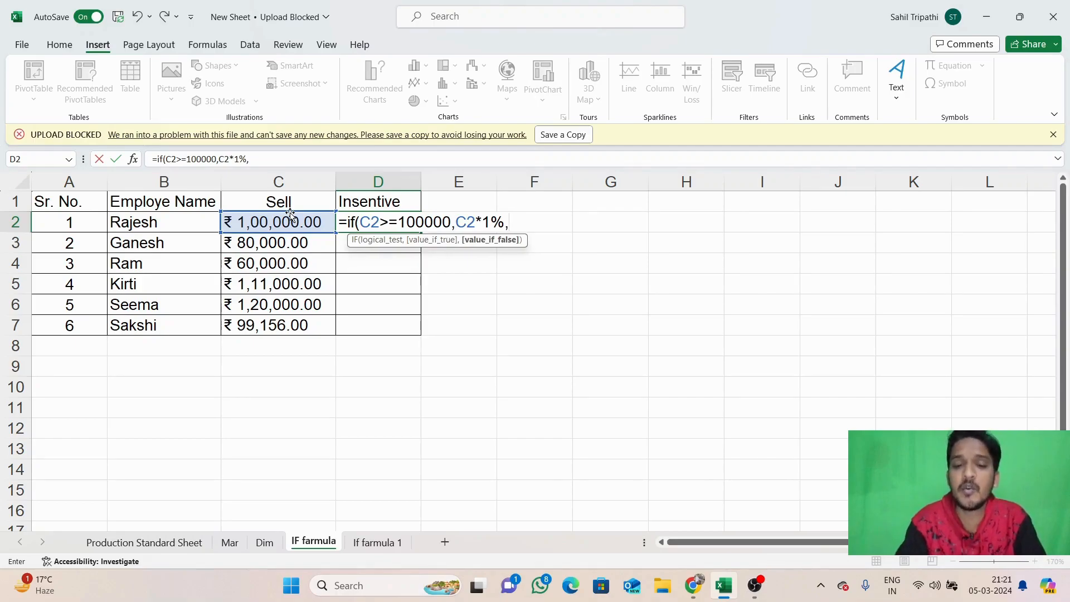
text("No)
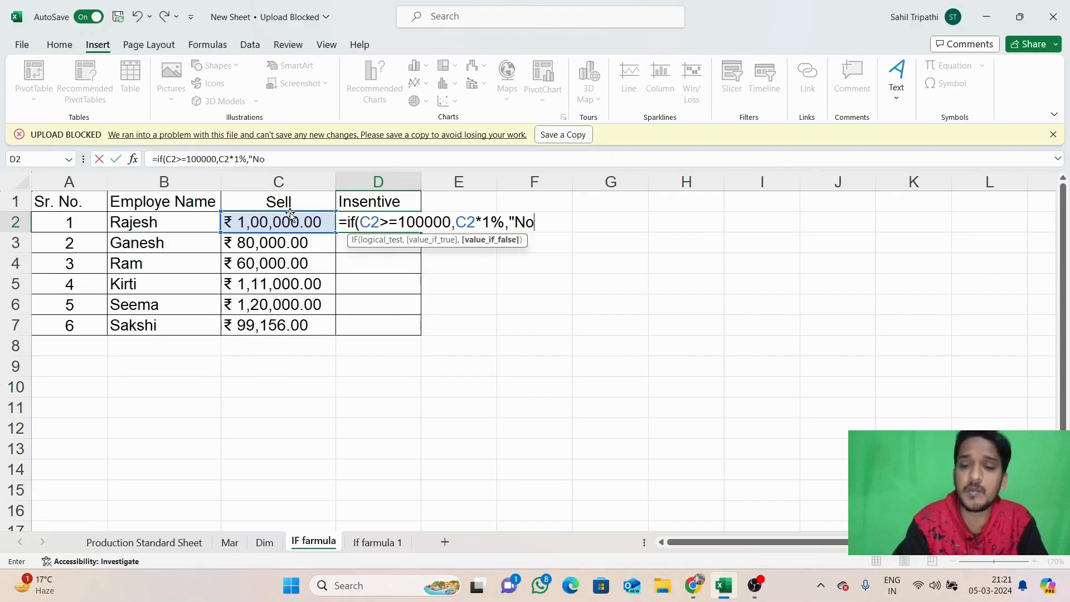
text(")
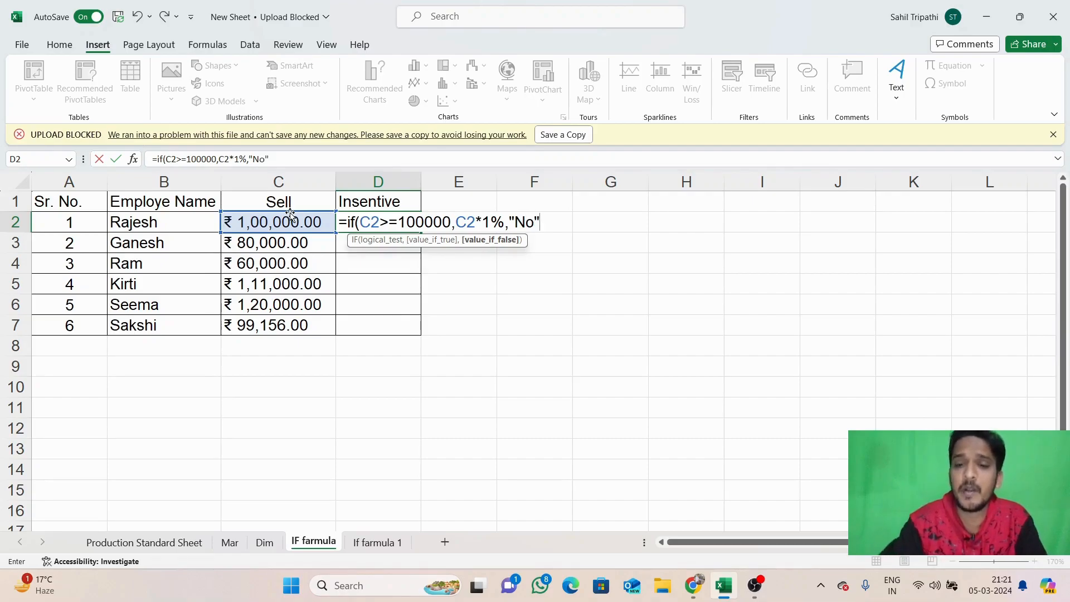
text())
Commit =IF(C2>=100000,C2*1%,"No") and fill it down D2:D7
key(Return)
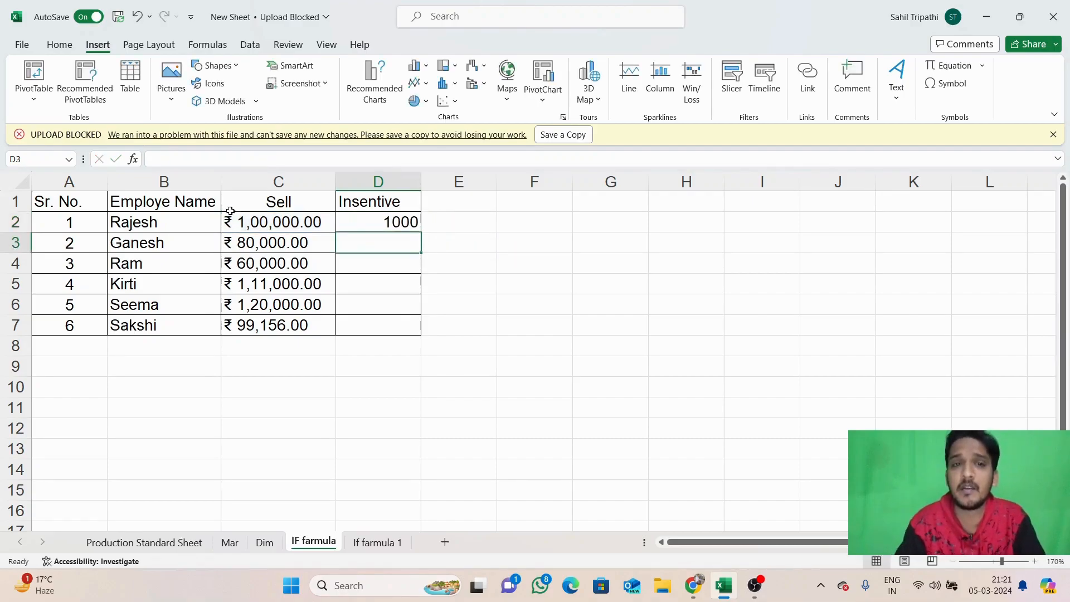
click(395, 224)
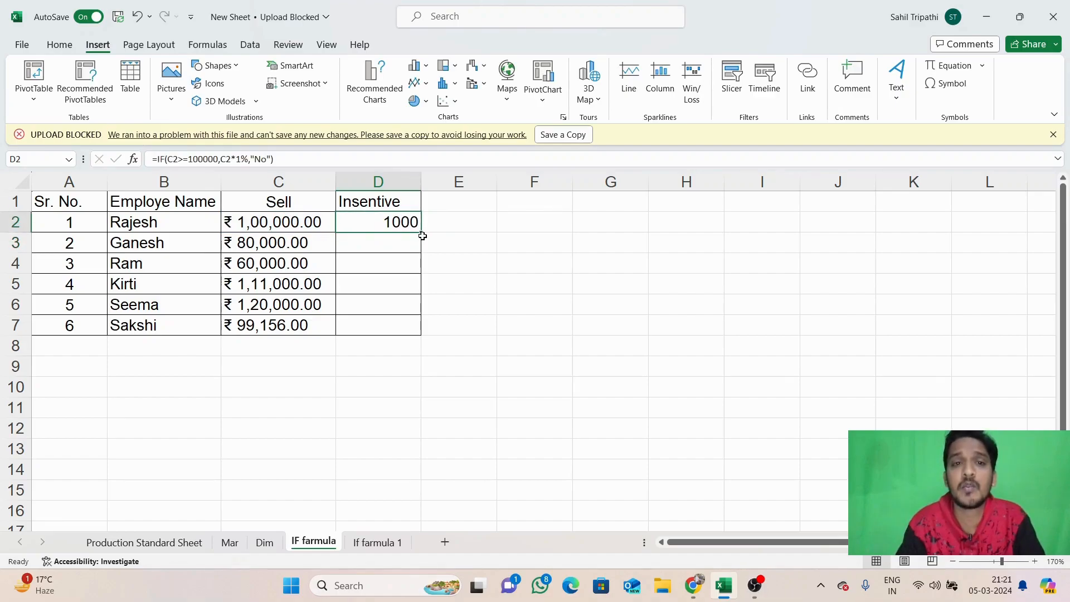
drag(423, 236, 428, 328)
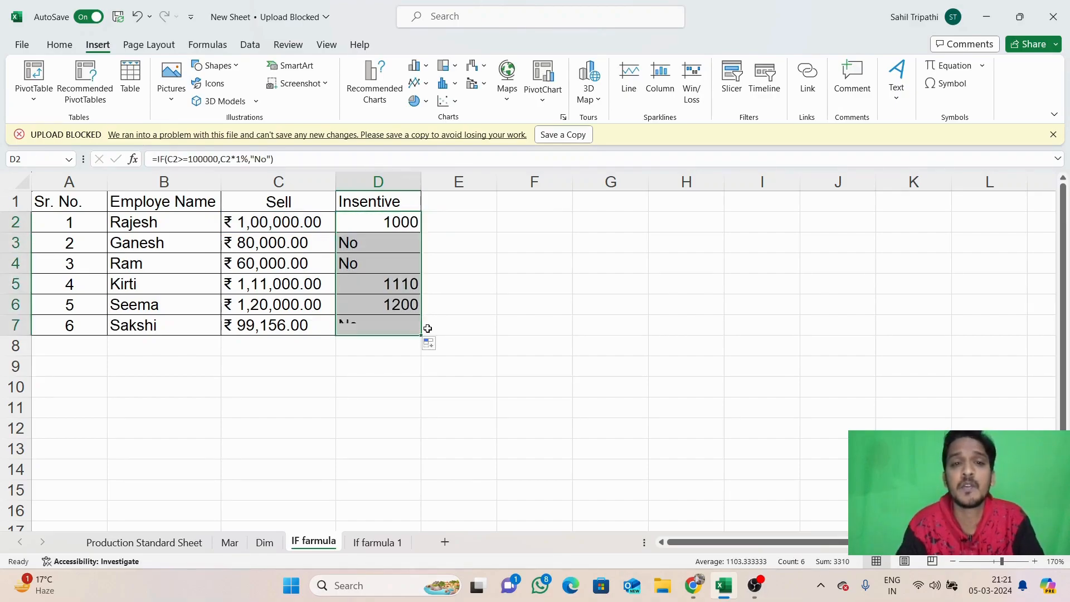
click(494, 248)
Center the Insentive results in D2:D7
click(406, 221)
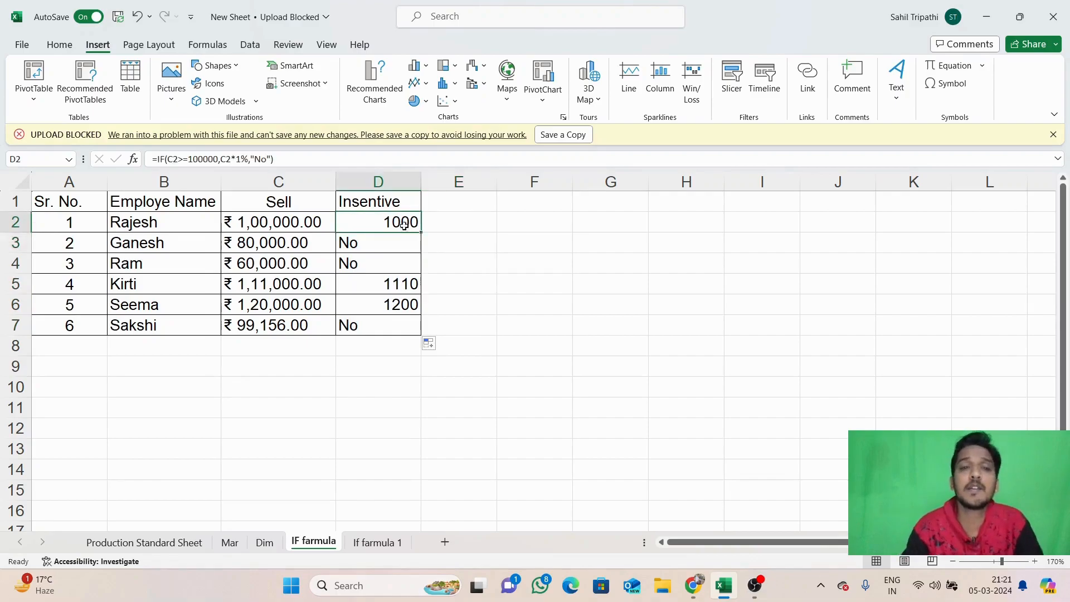
drag(407, 220, 390, 323)
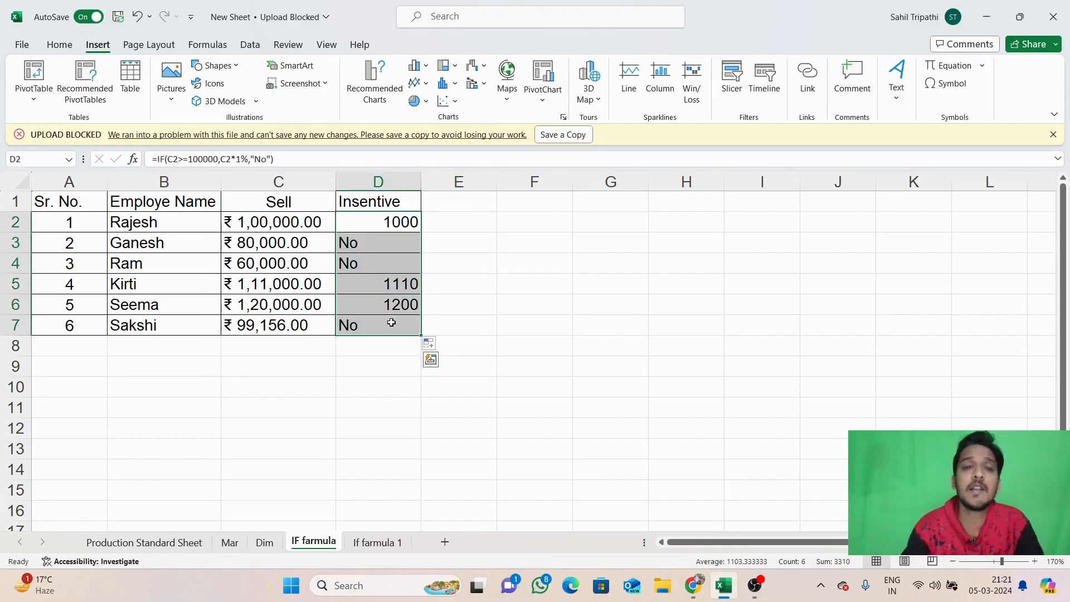
click(61, 44)
click(320, 93)
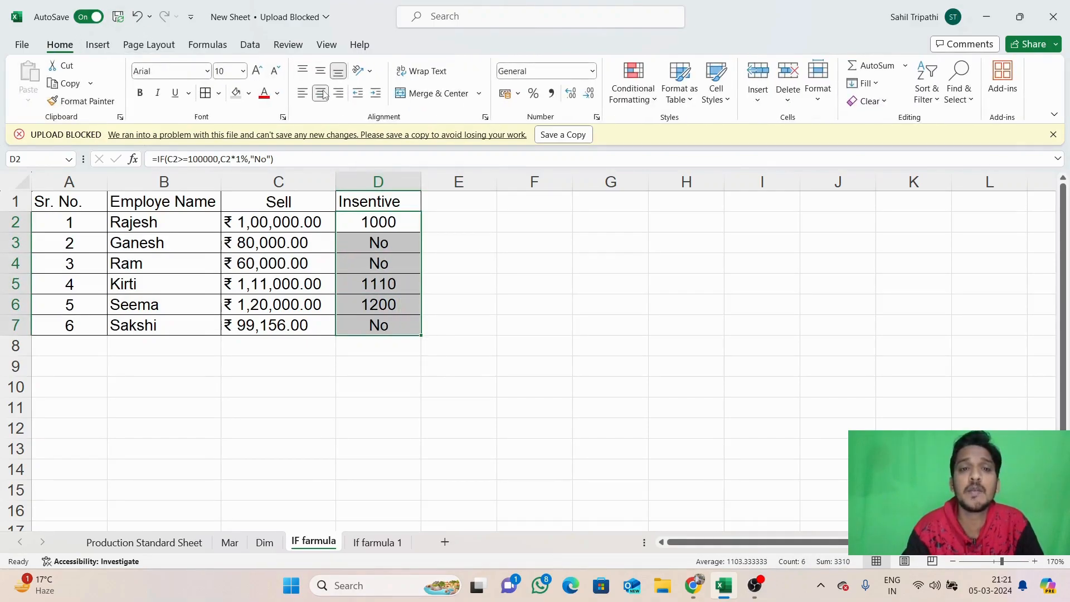
click(526, 246)
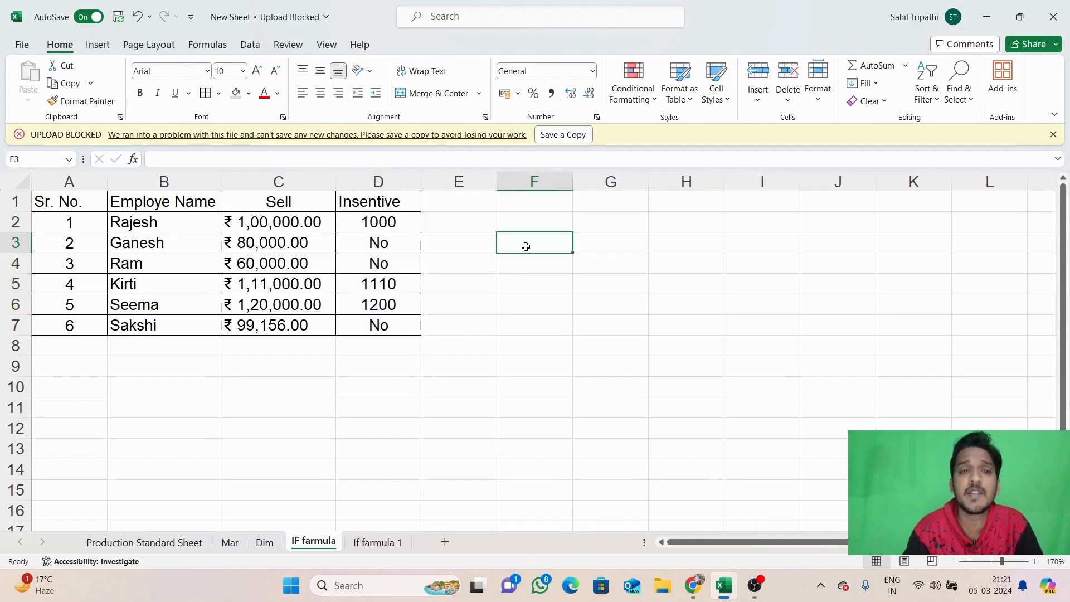
click(274, 251)
click(269, 264)
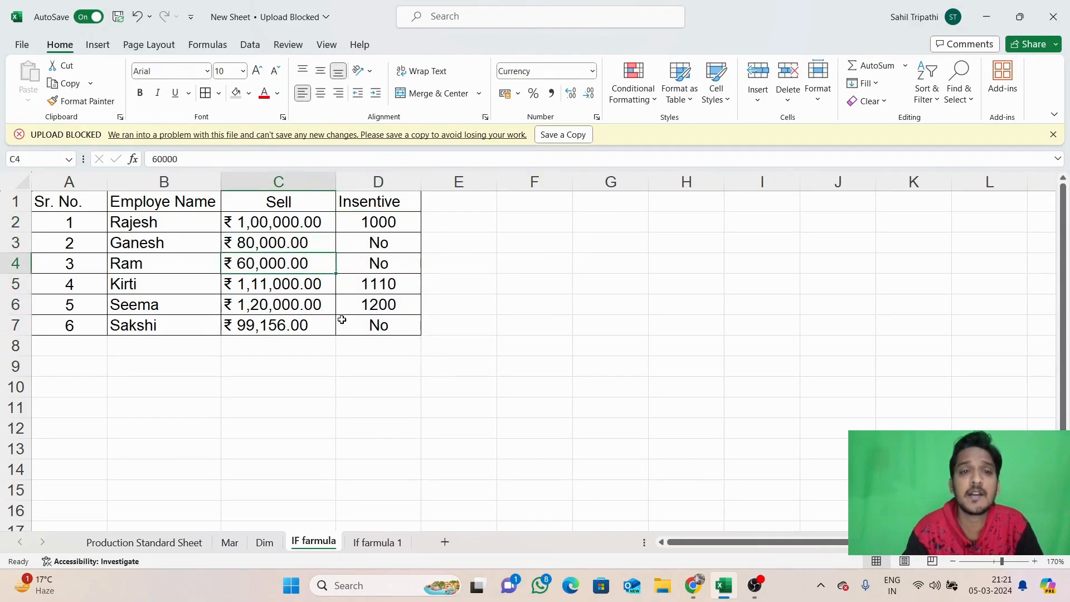
click(291, 327)
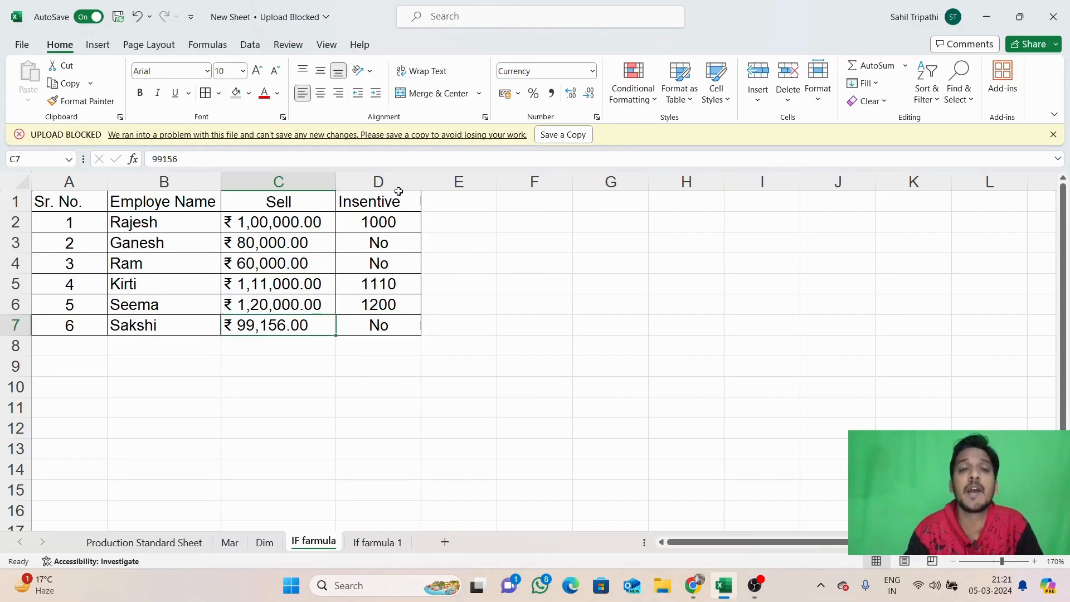
click(288, 221)
click(306, 283)
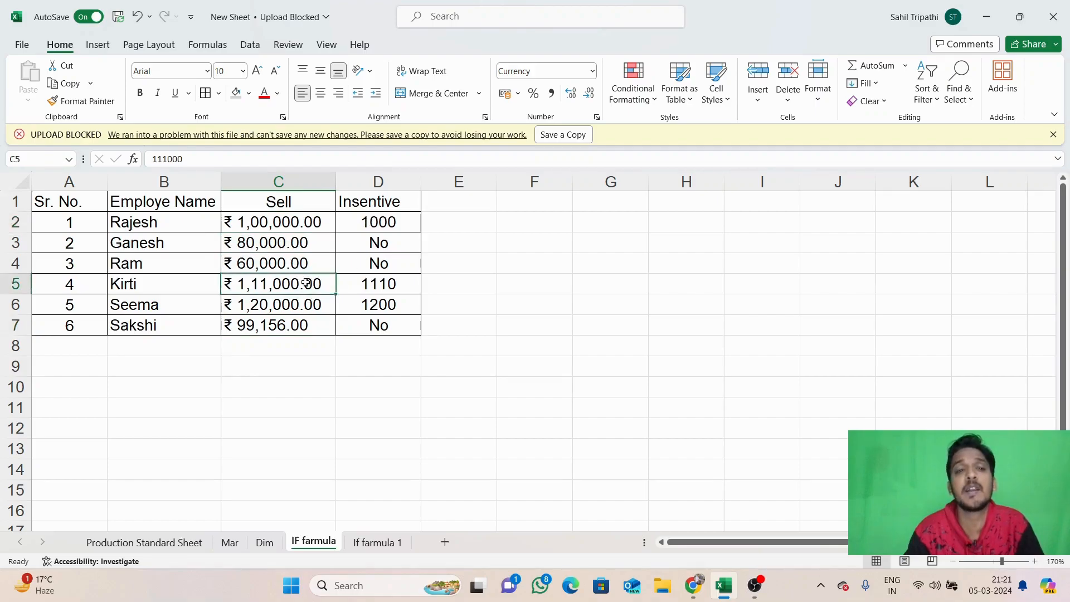
click(291, 308)
click(366, 308)
click(562, 319)
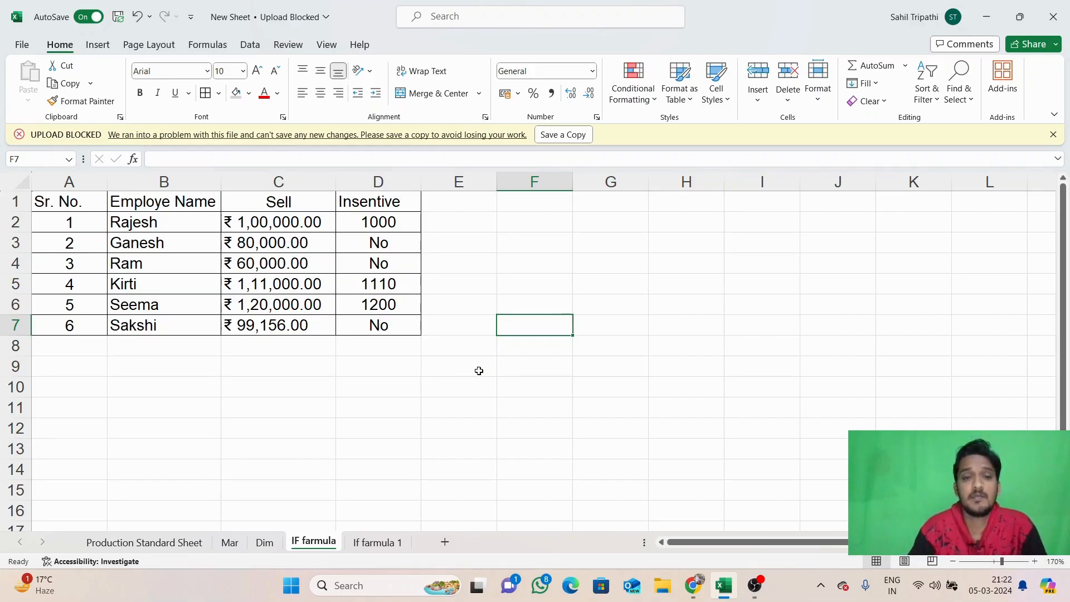
click(379, 541)
click(433, 454)
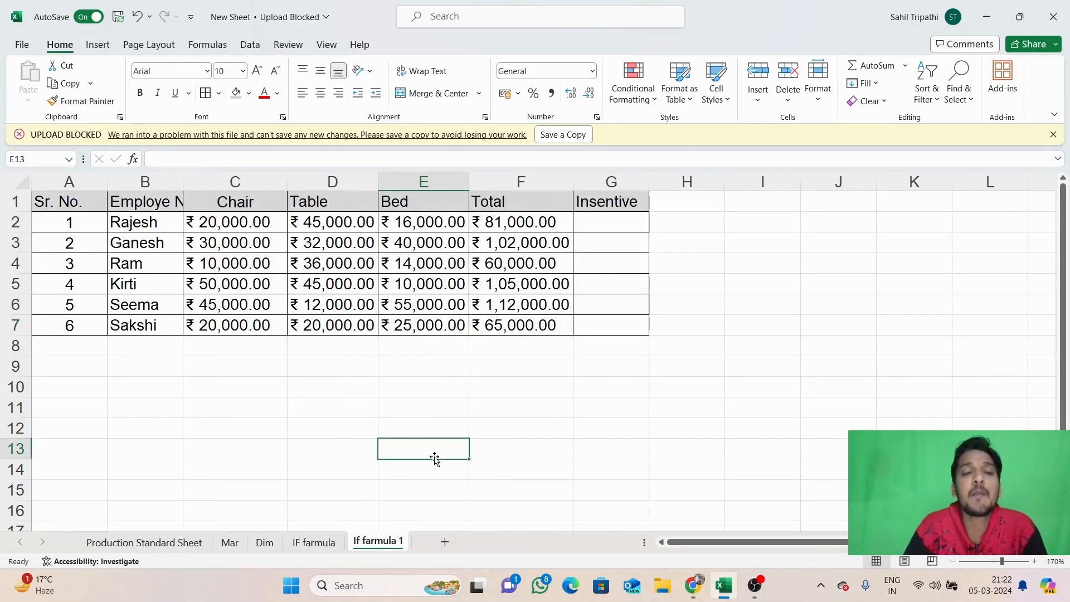
drag(548, 224, 531, 328)
click(395, 386)
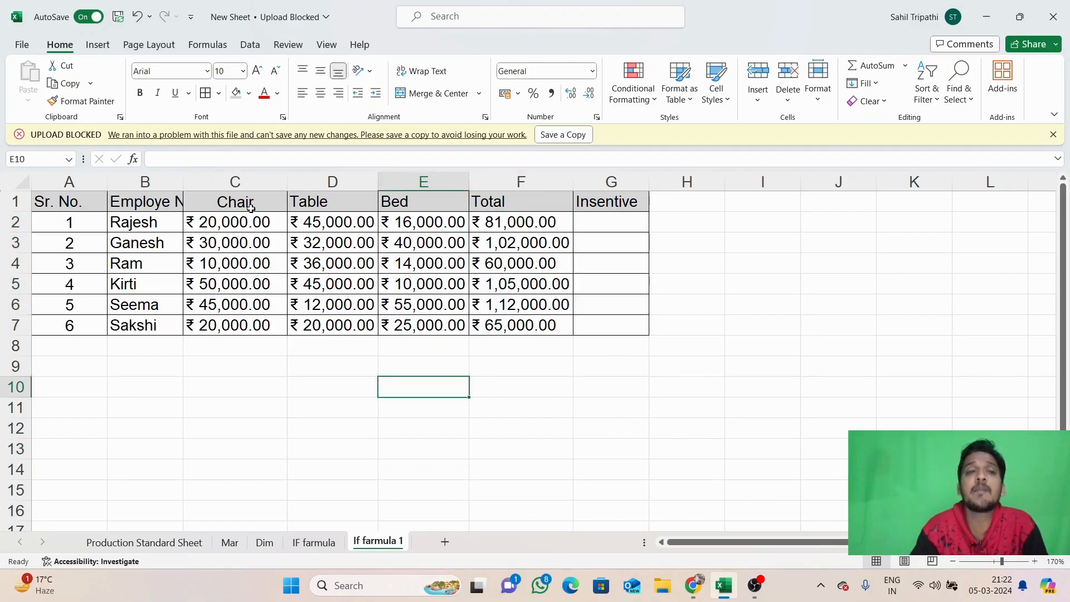
click(249, 205)
click(298, 206)
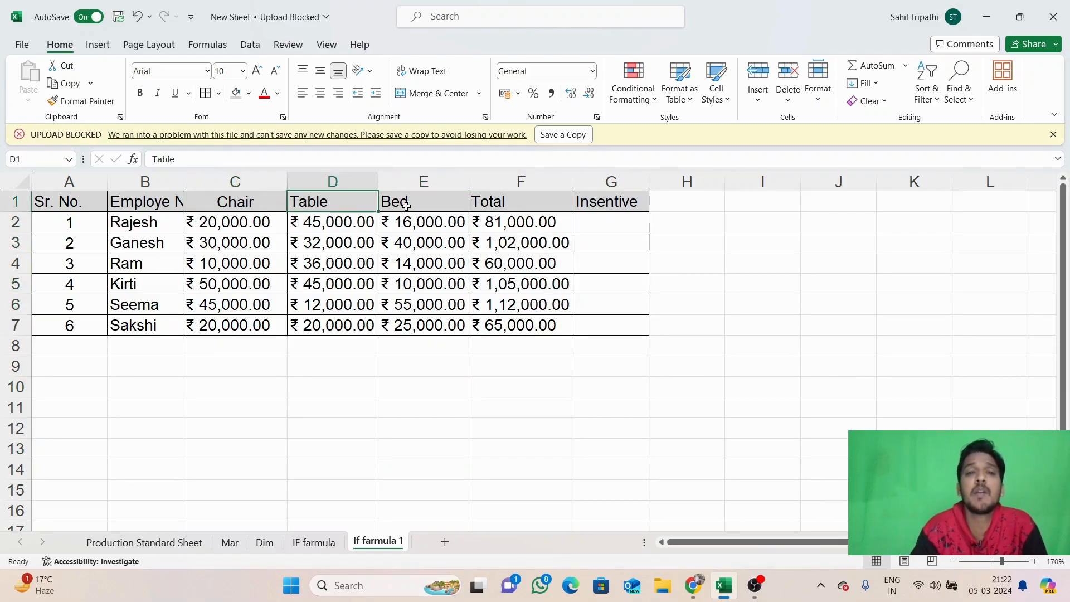
click(413, 206)
click(379, 352)
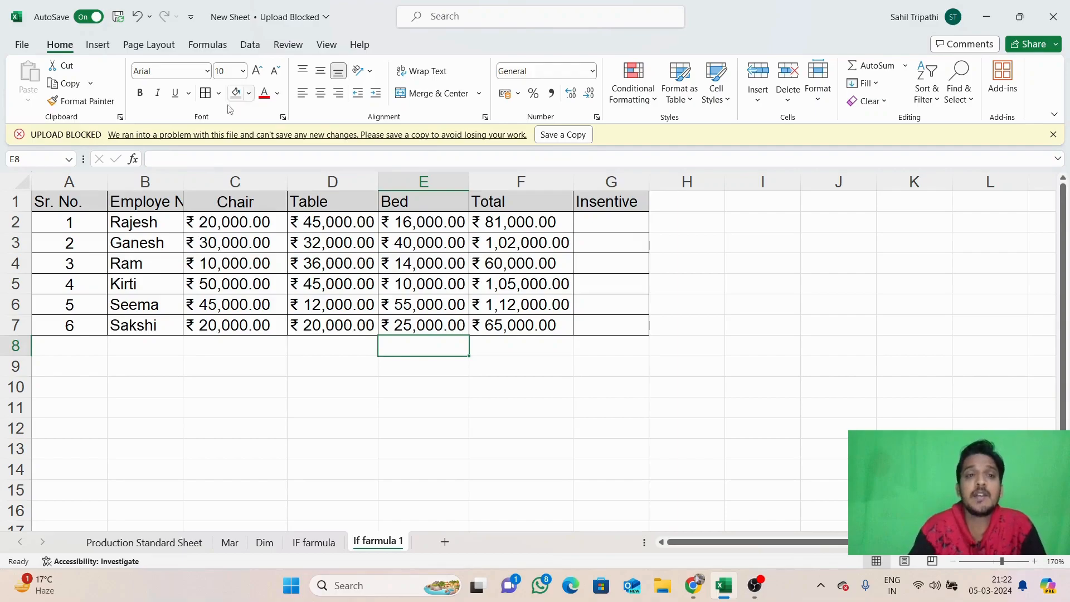
click(248, 224)
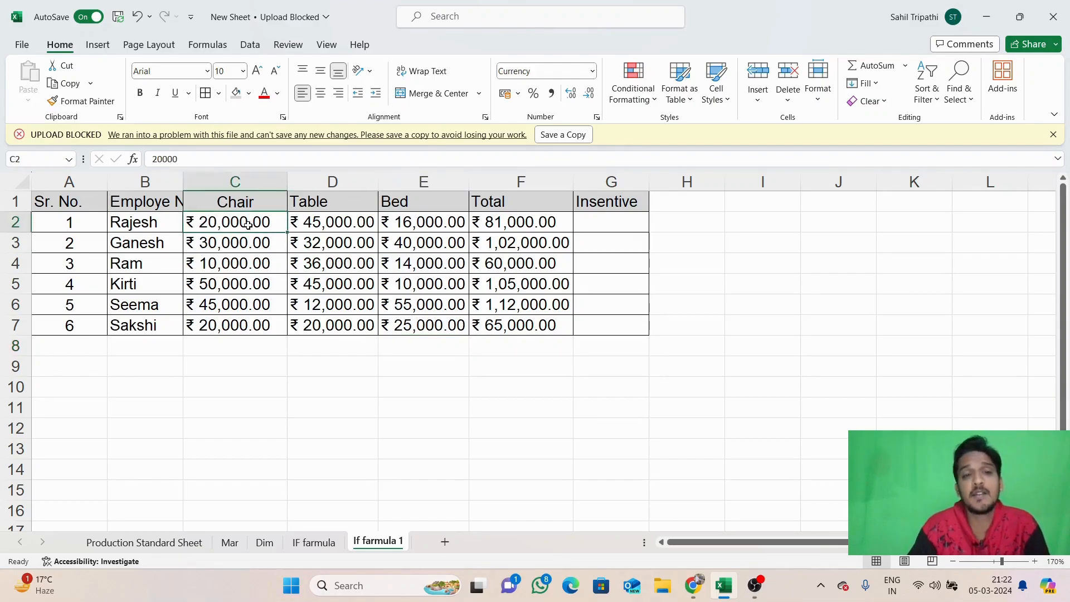
click(334, 226)
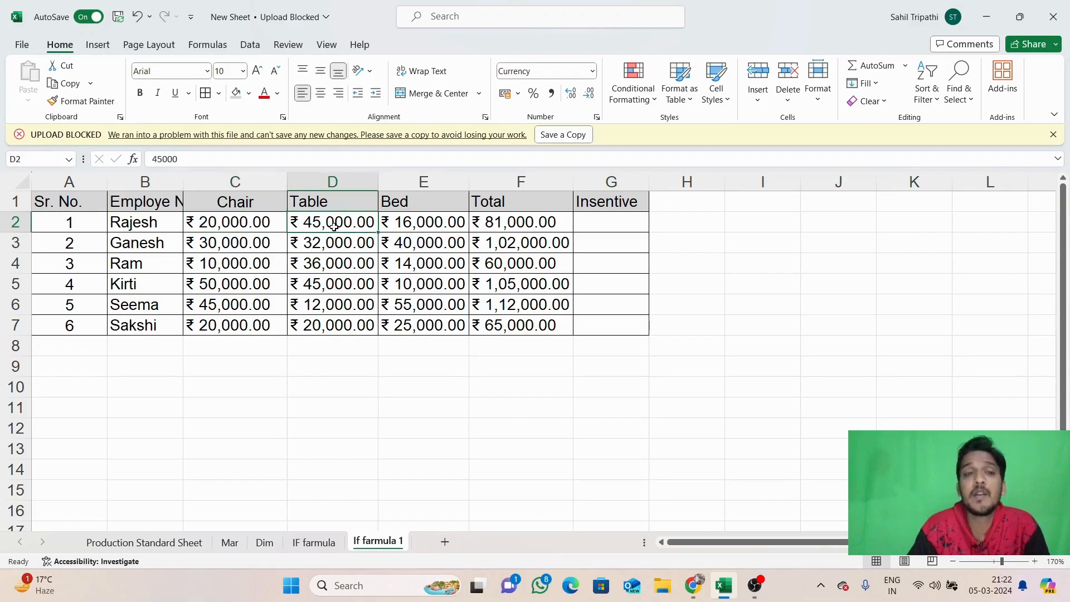
click(409, 224)
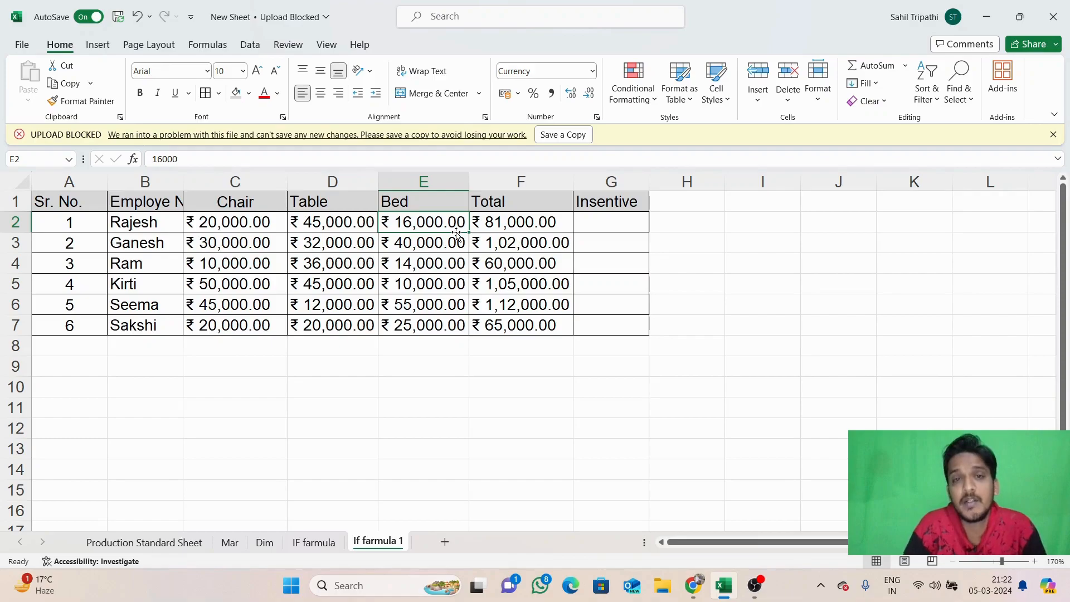
click(518, 216)
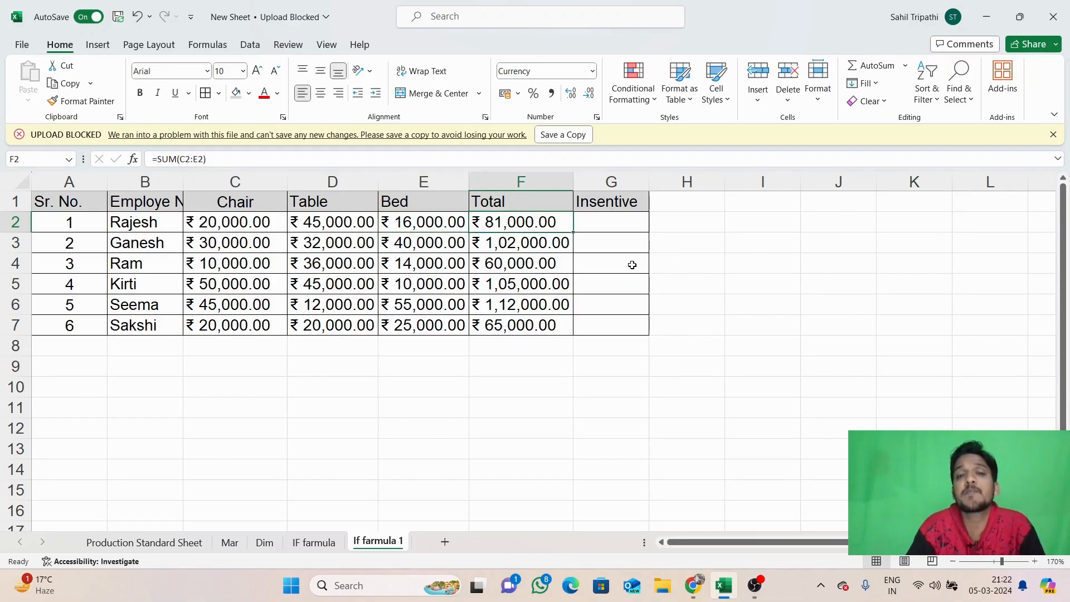
click(697, 273)
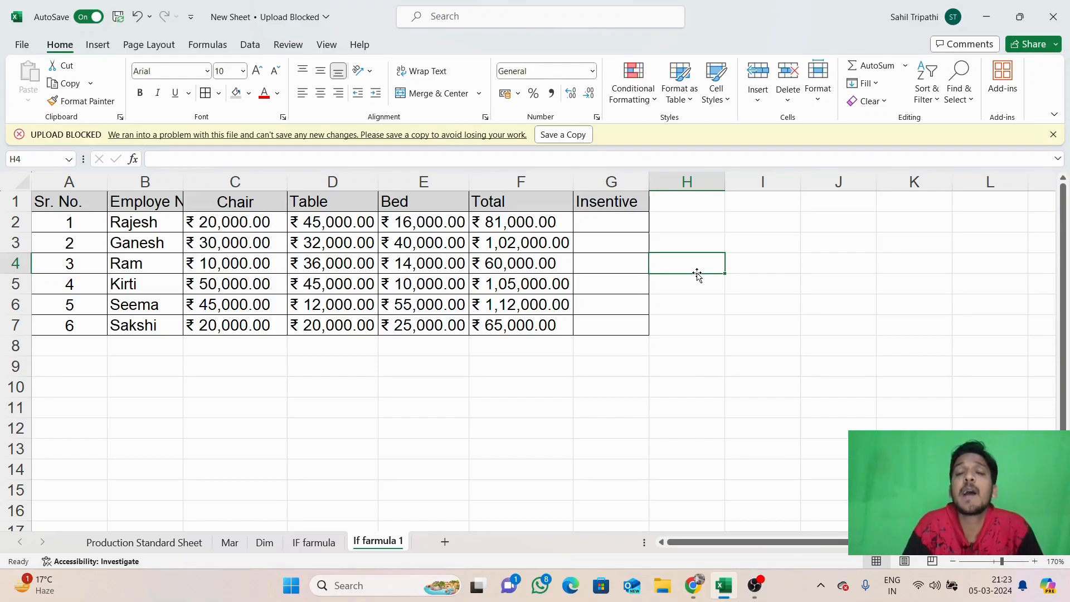
Type the heading 'EXAM 1' in I3 and the values 1, 2, 3 across I4:K4
click(772, 249)
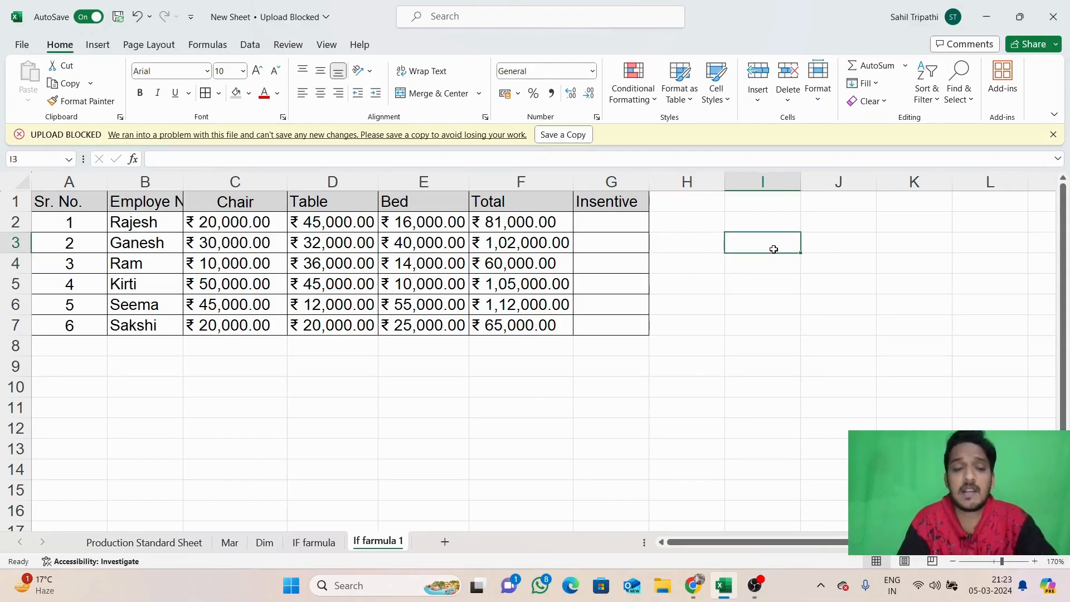
text(Ex)
key(BackSpace)
text(X)
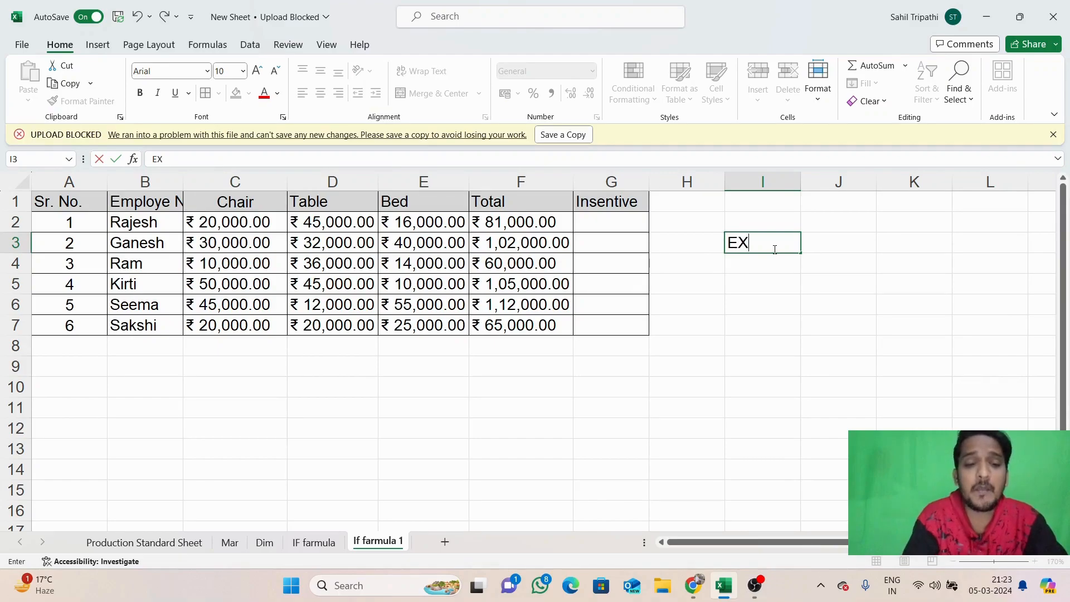
text(AM)
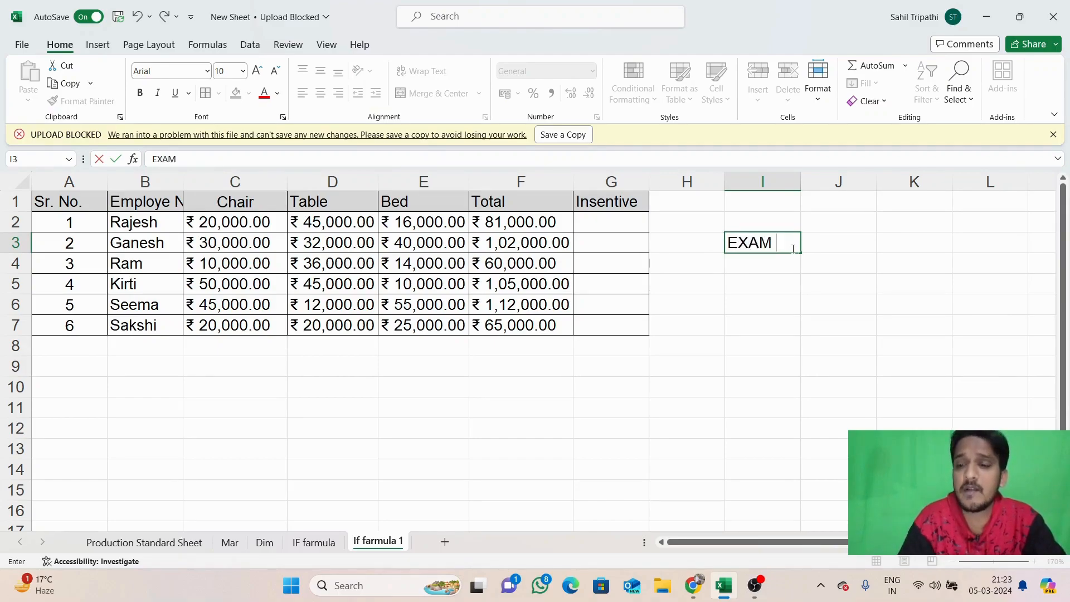
text( 1)
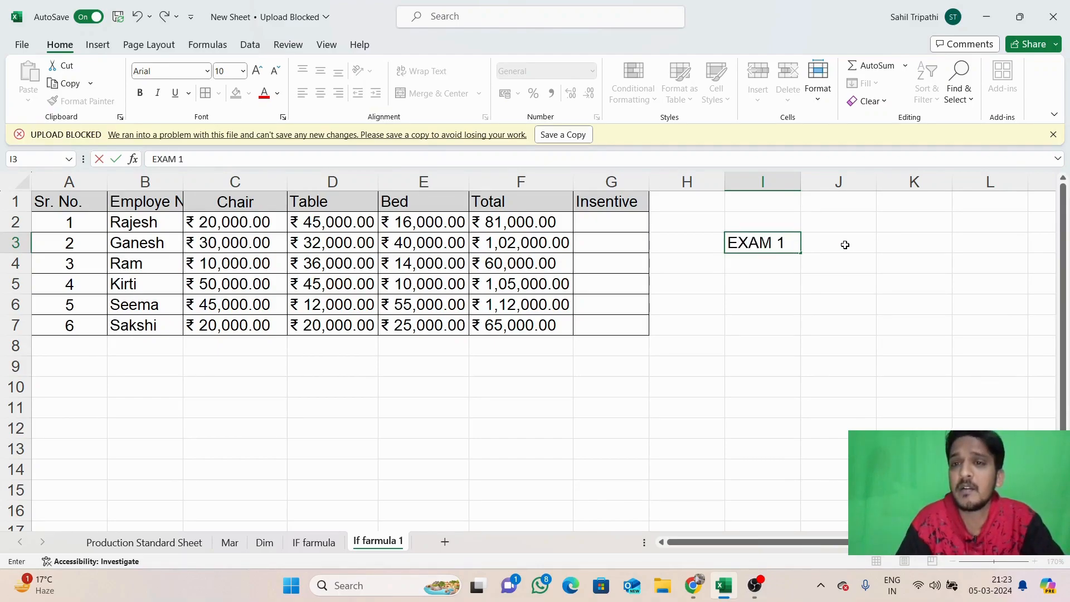
click(778, 263)
text(1)
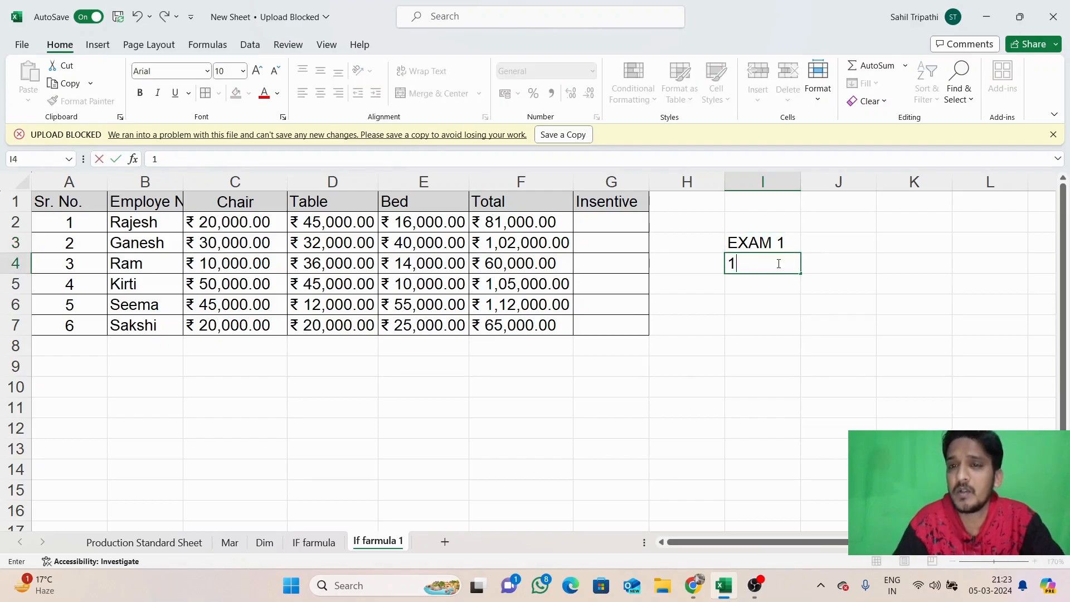
key(Tab)
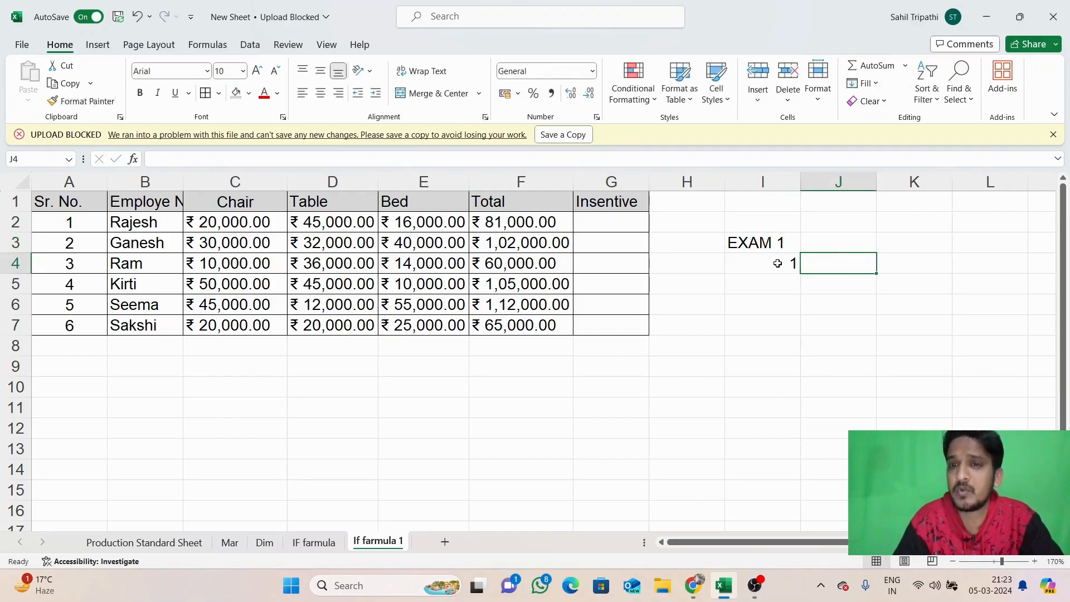
text(2)
key(Tab)
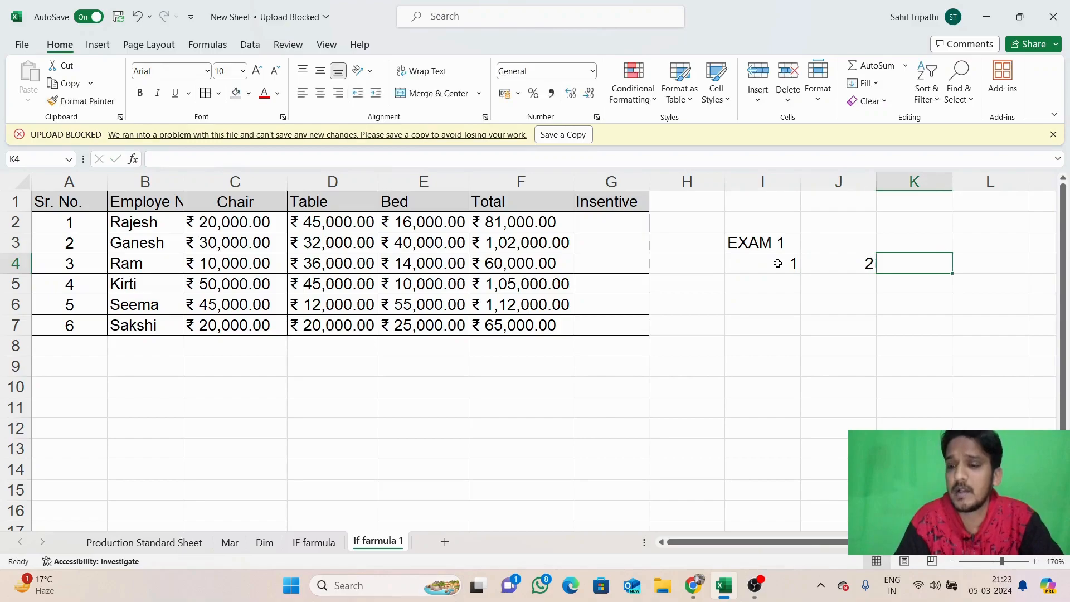
text(3)
Trim the I3 heading to EXAM, then select the example values in I4:K4
double_click(790, 242)
key(BackSpace)
click(790, 280)
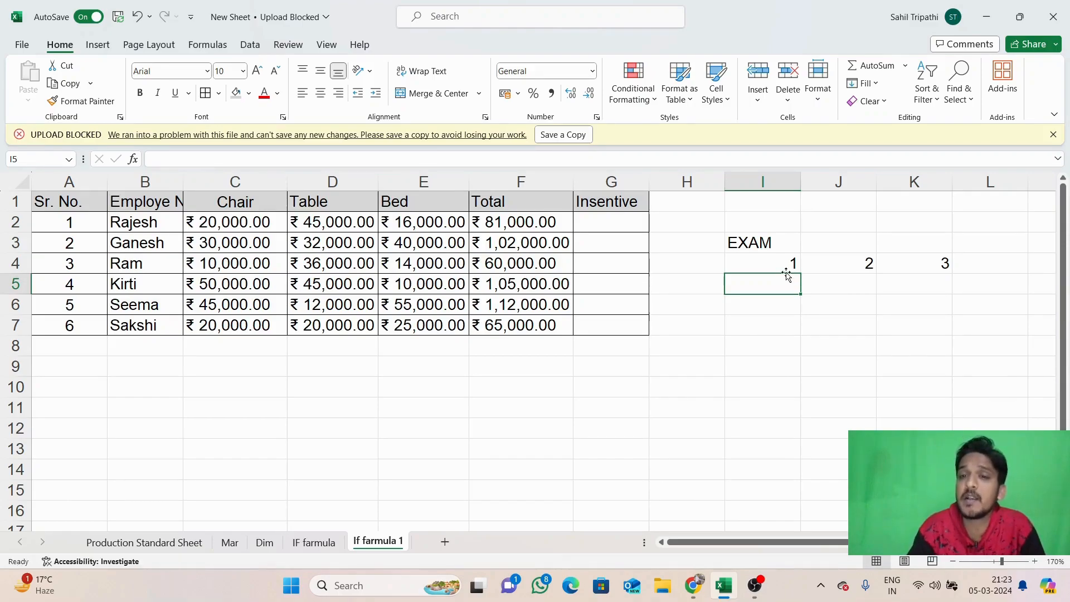
click(847, 267)
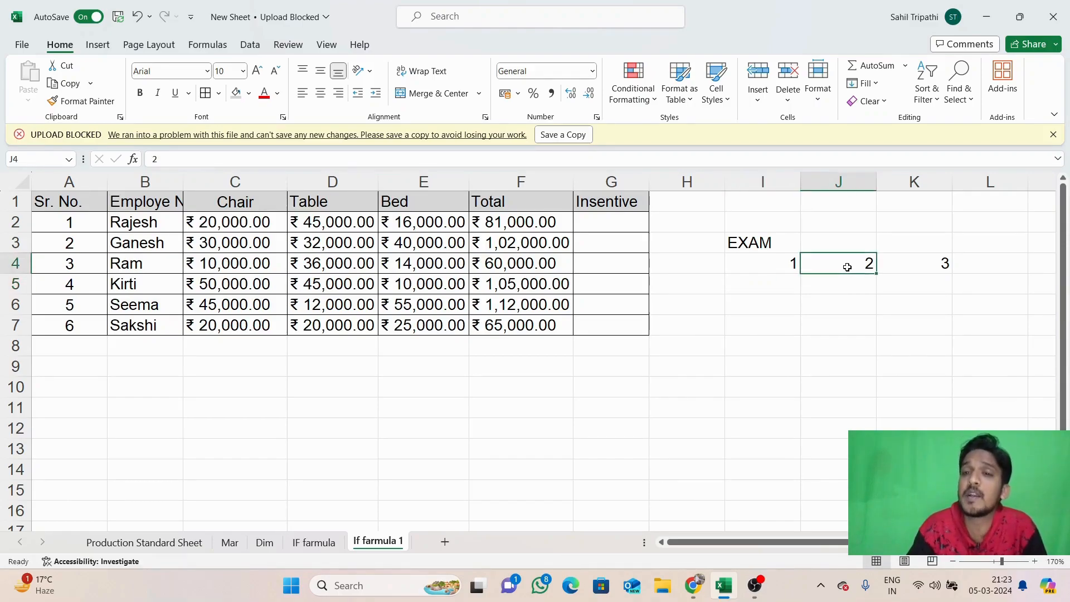
click(929, 269)
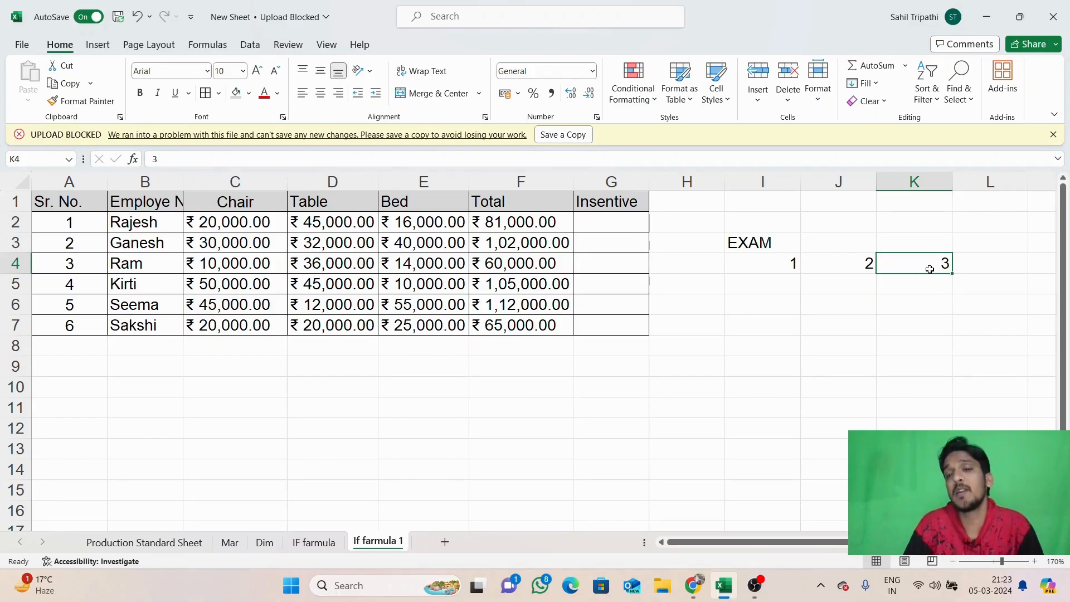
click(781, 259)
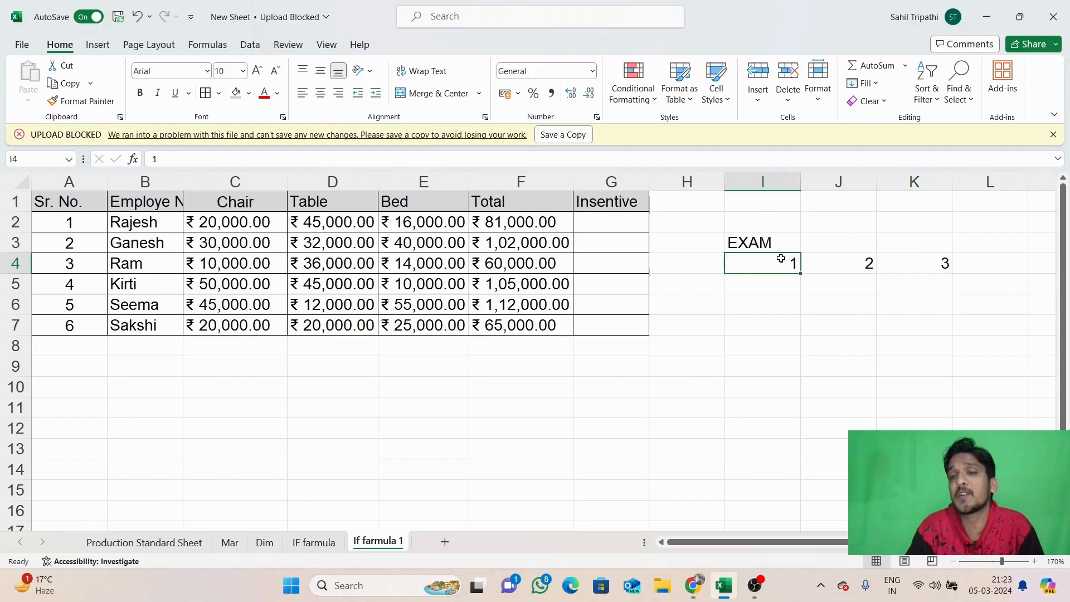
click(858, 268)
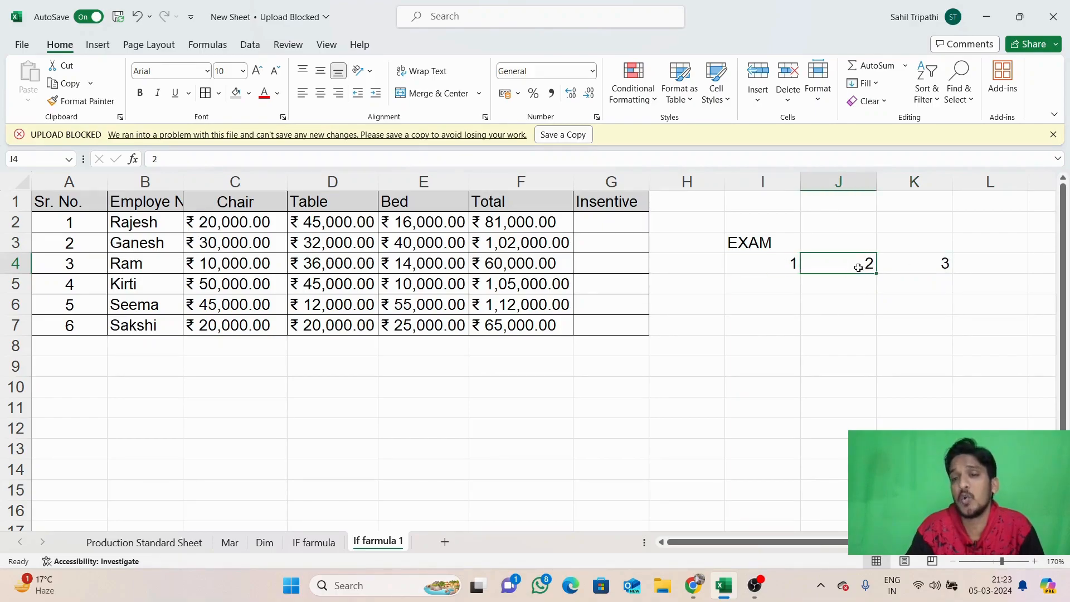
click(917, 255)
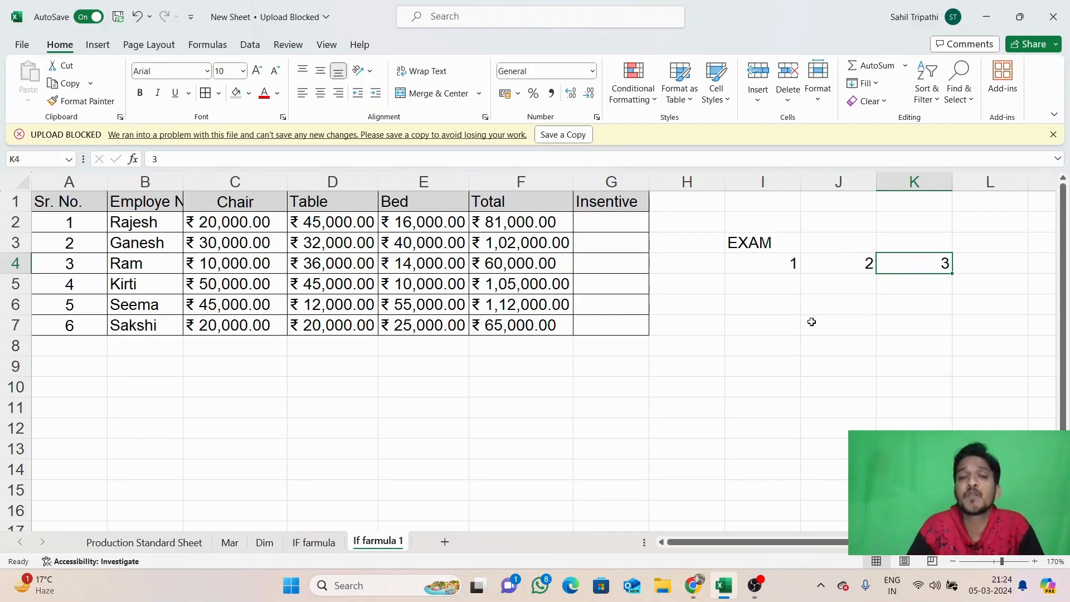
Clear the example block I2:L5 and select G2 for the incentive formula
drag(730, 222, 953, 289)
key(Delete)
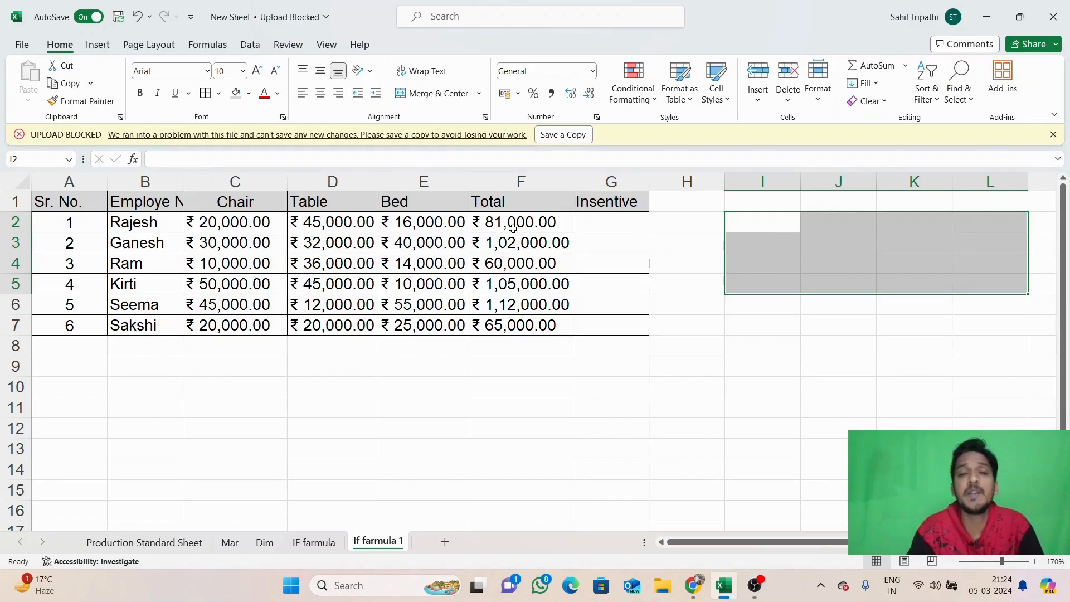
click(611, 221)
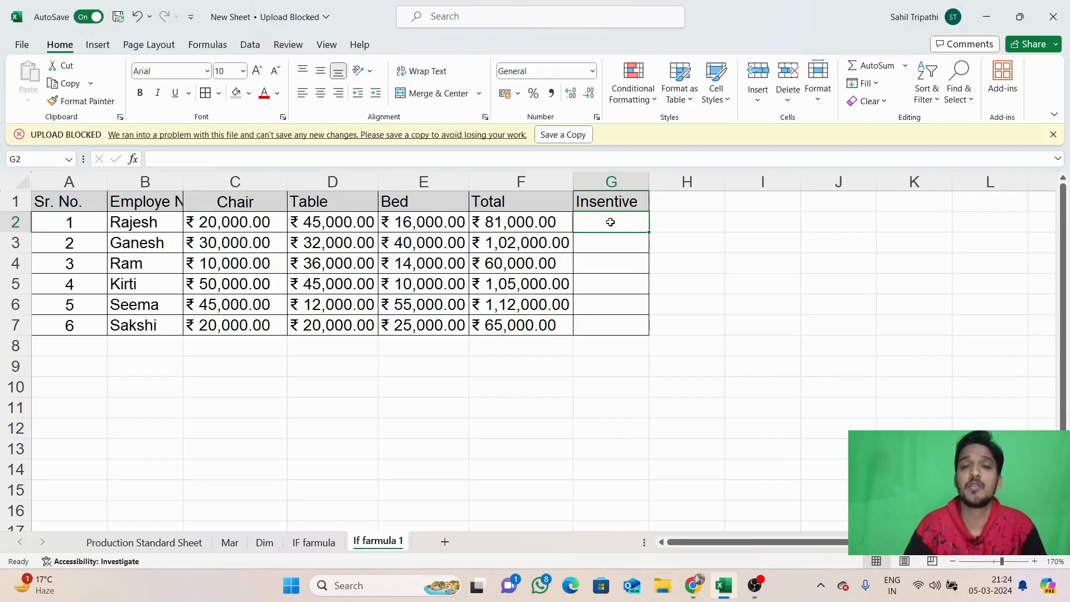
Type =IF(AND(C2>=20000,D2>=25000,E2>=18000), in G2 as the eligibility test
text(=)
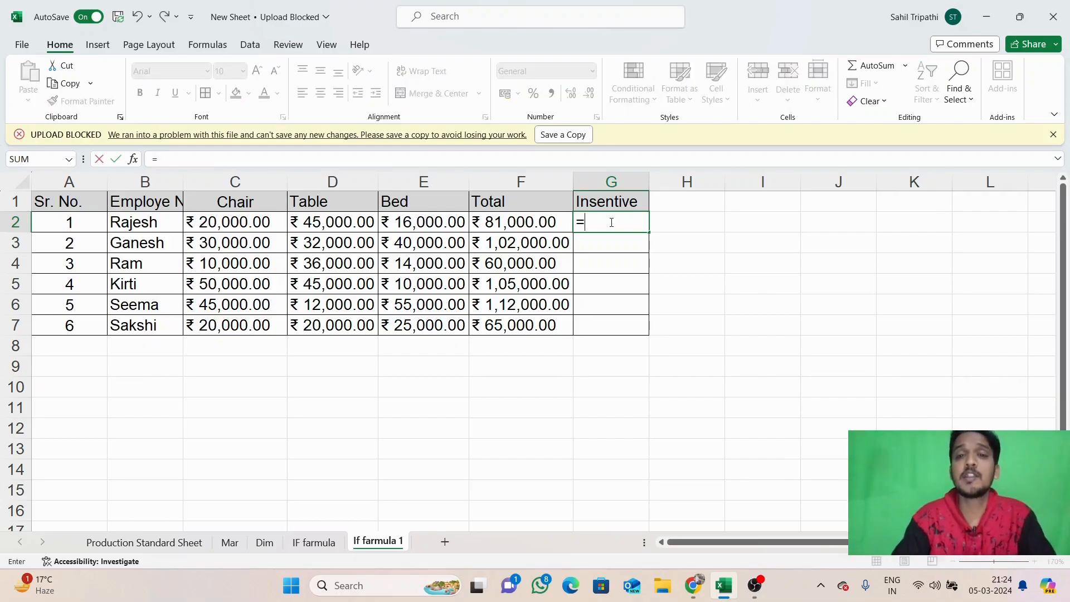
text(if()
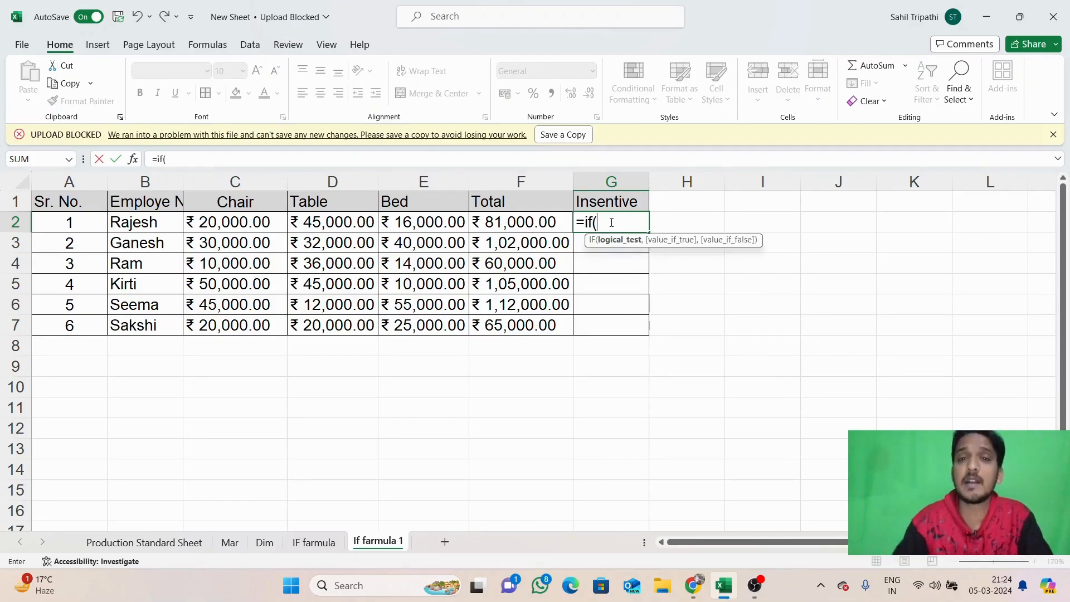
text(and)
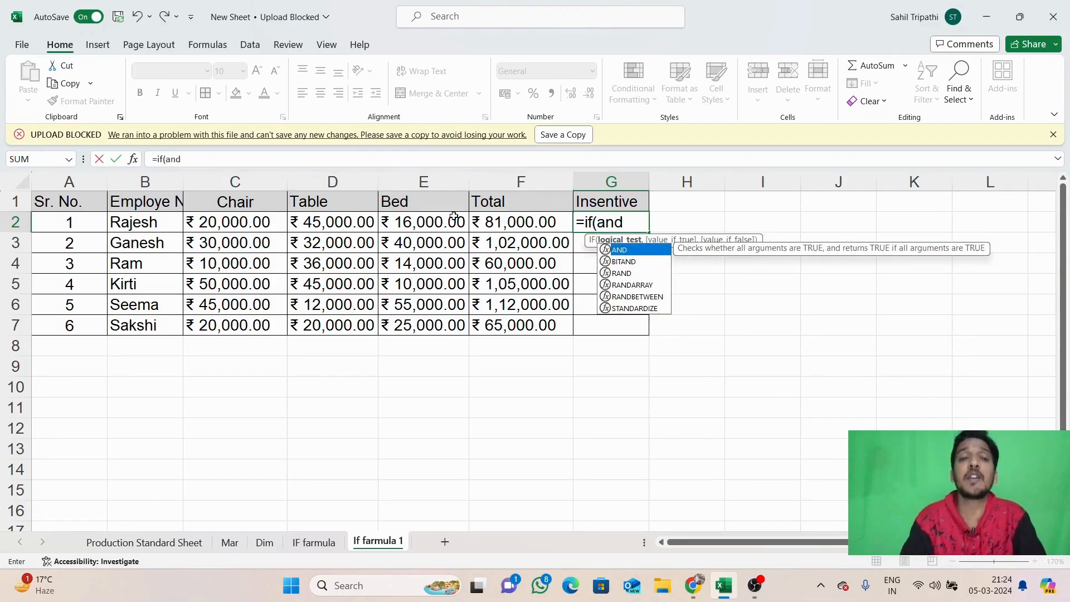
double_click(626, 251)
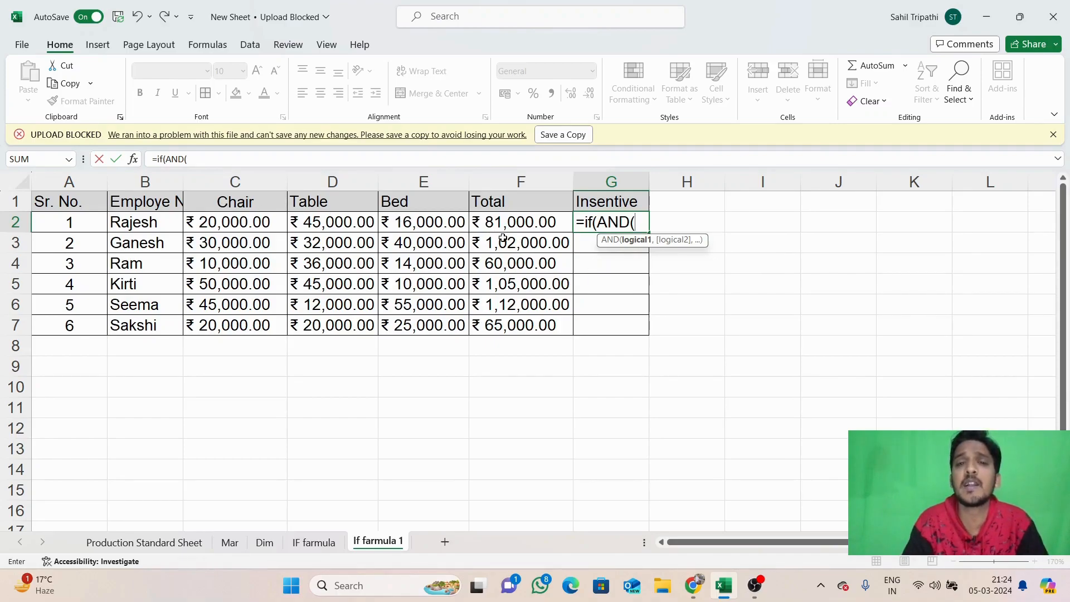
click(240, 221)
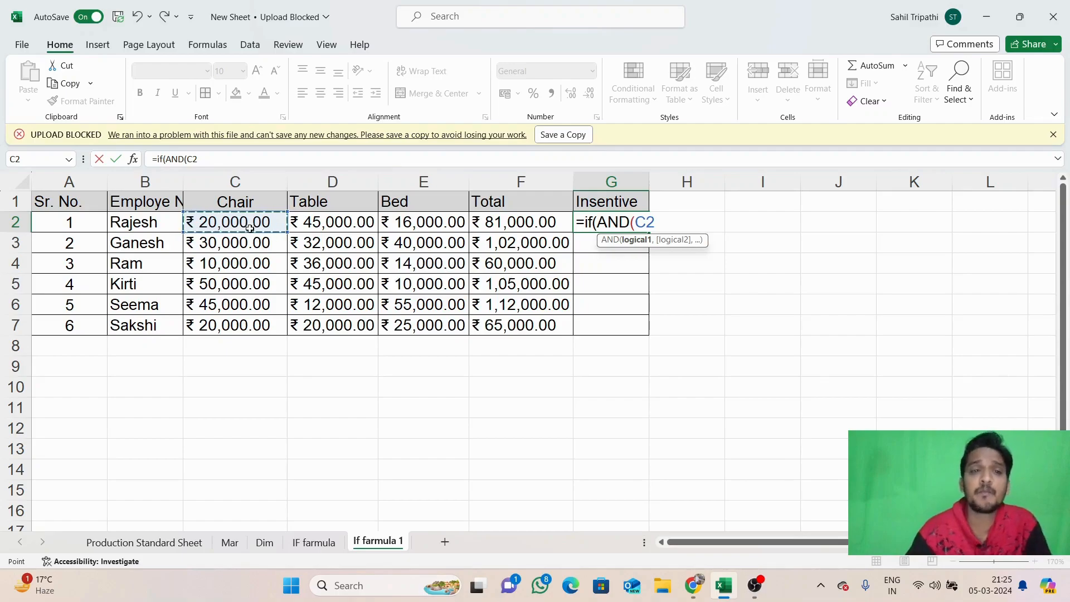
text(>=)
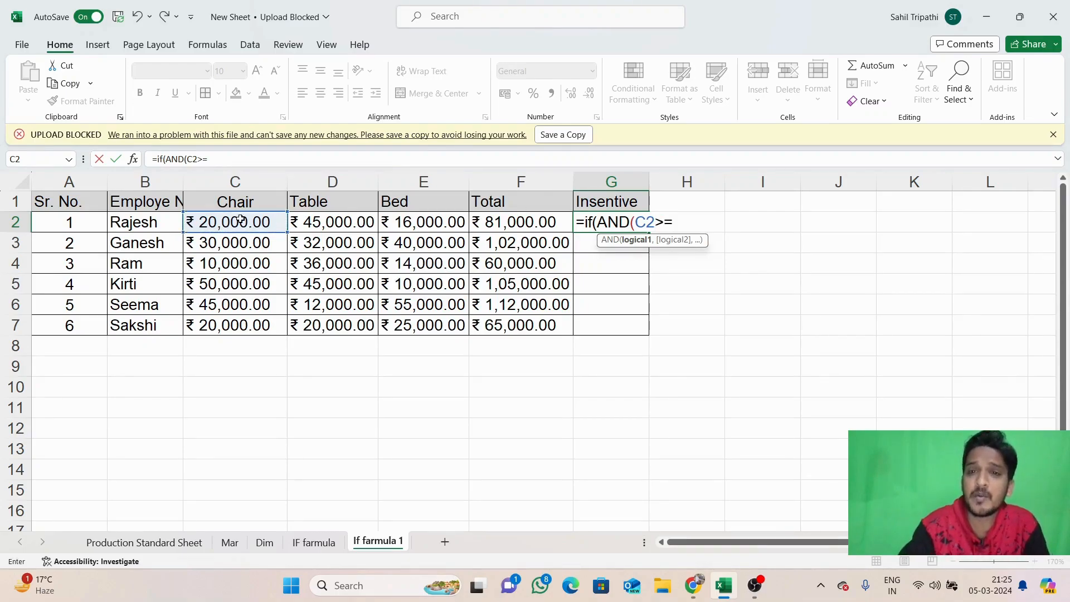
text(20000)
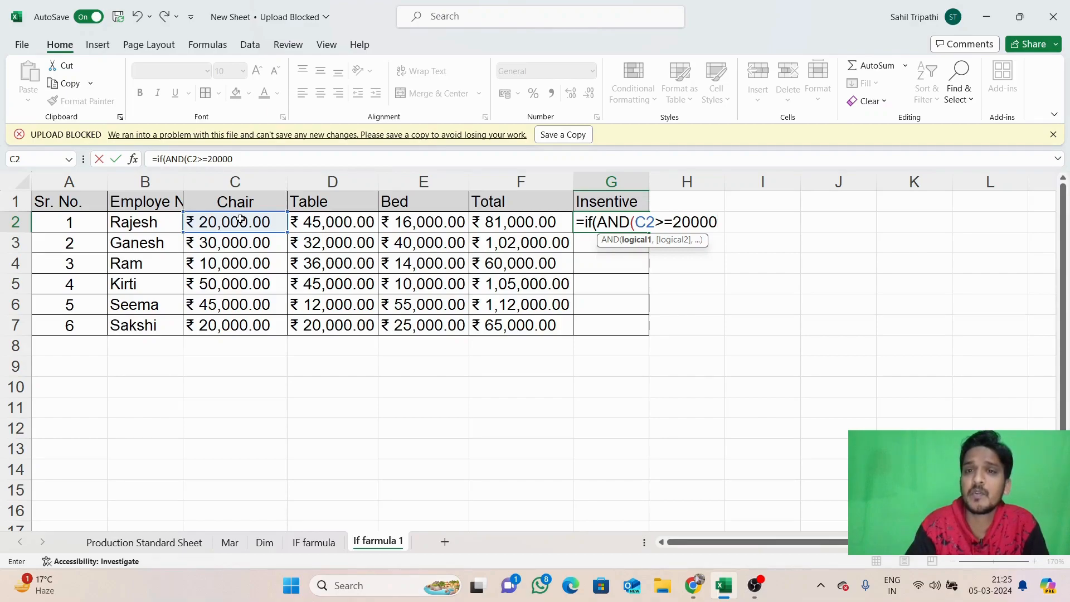
text(,)
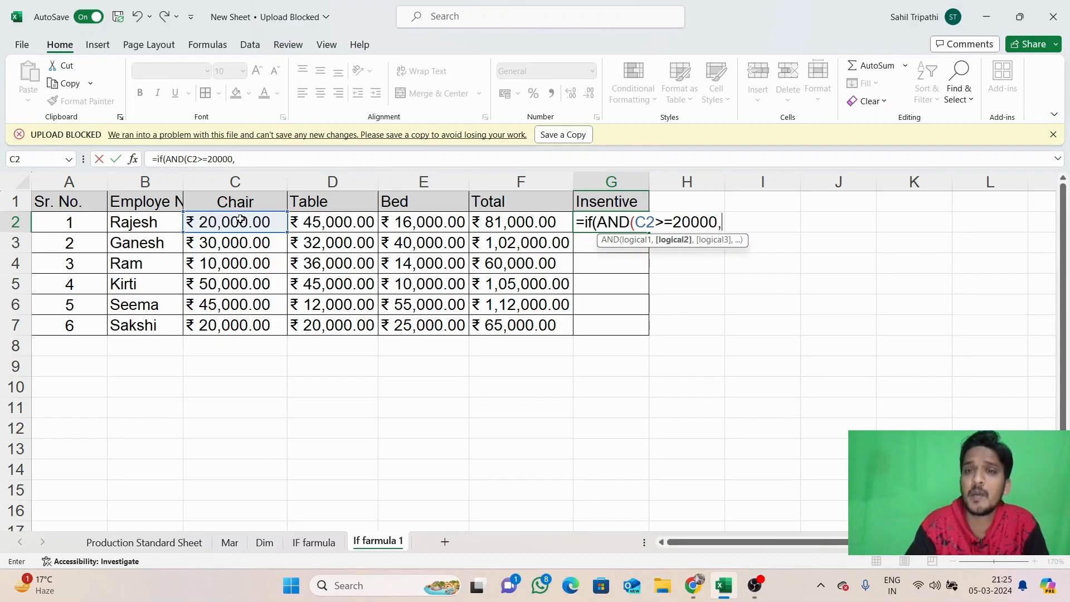
click(325, 223)
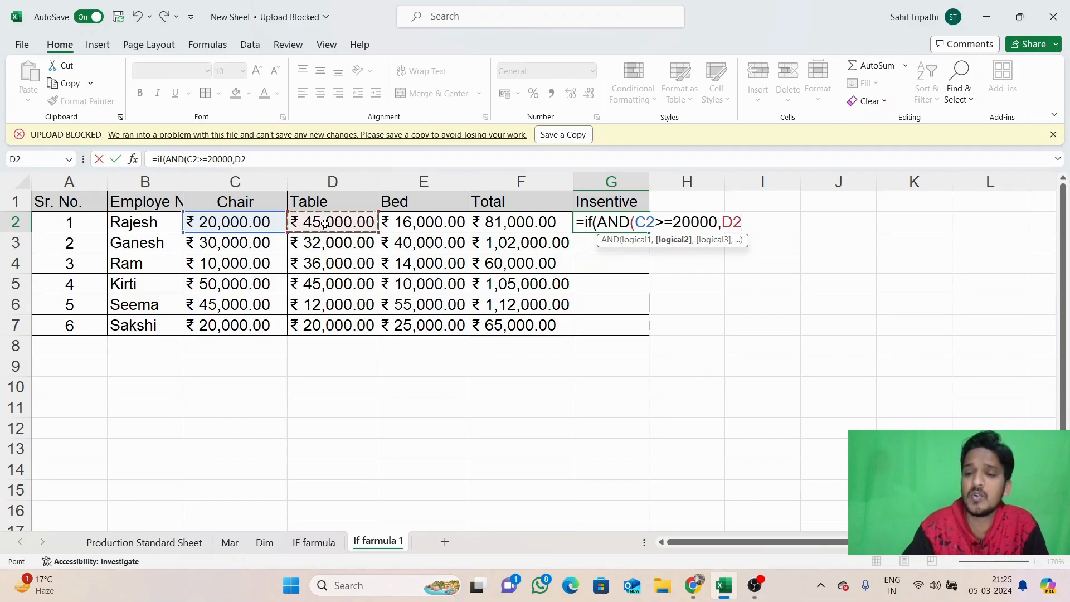
text(>=)
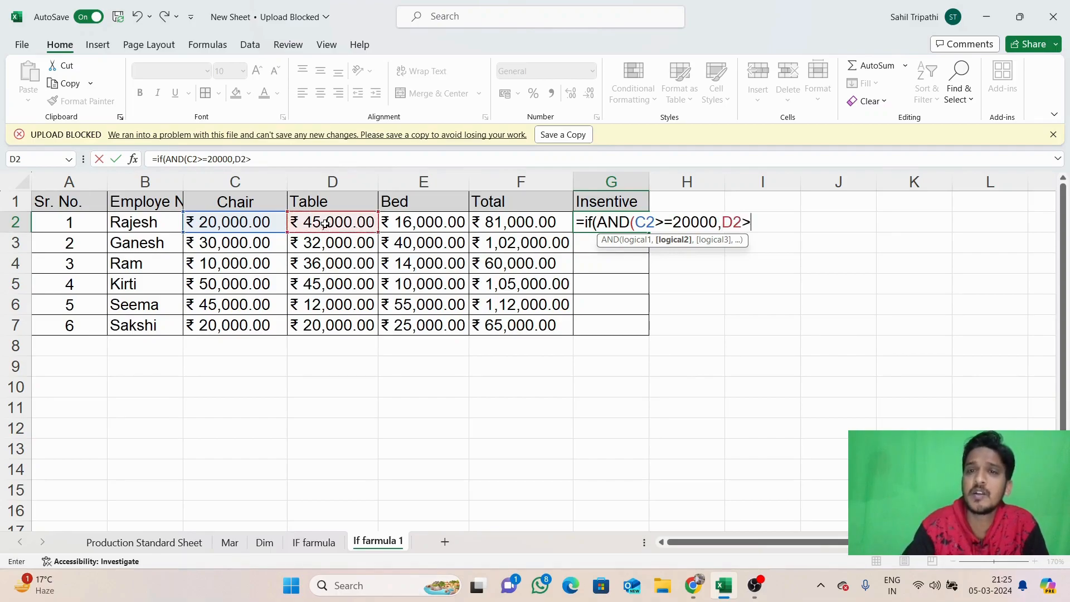
text(25000)
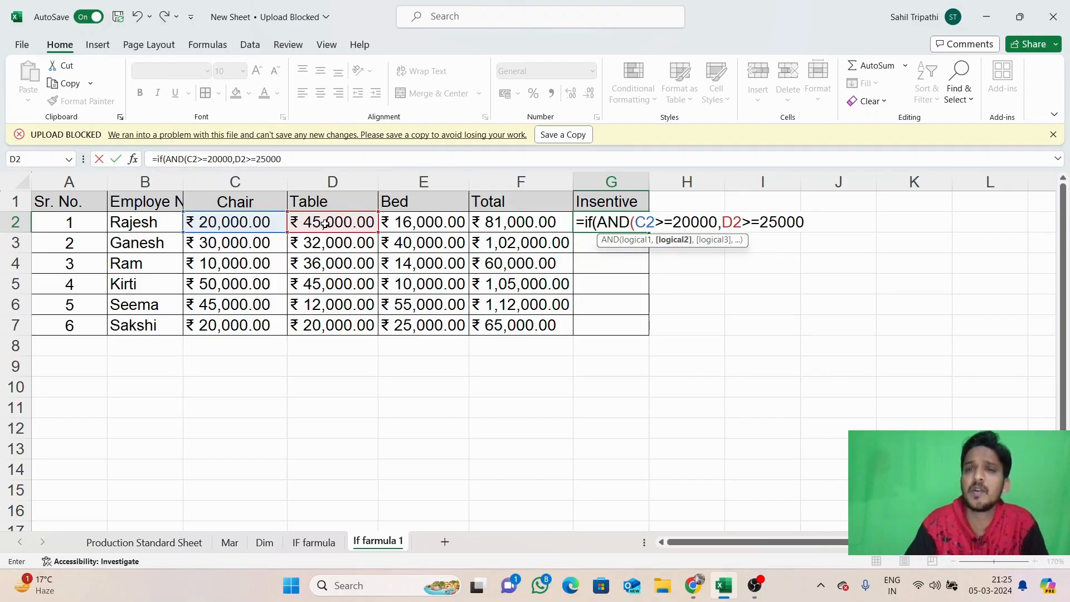
text(,)
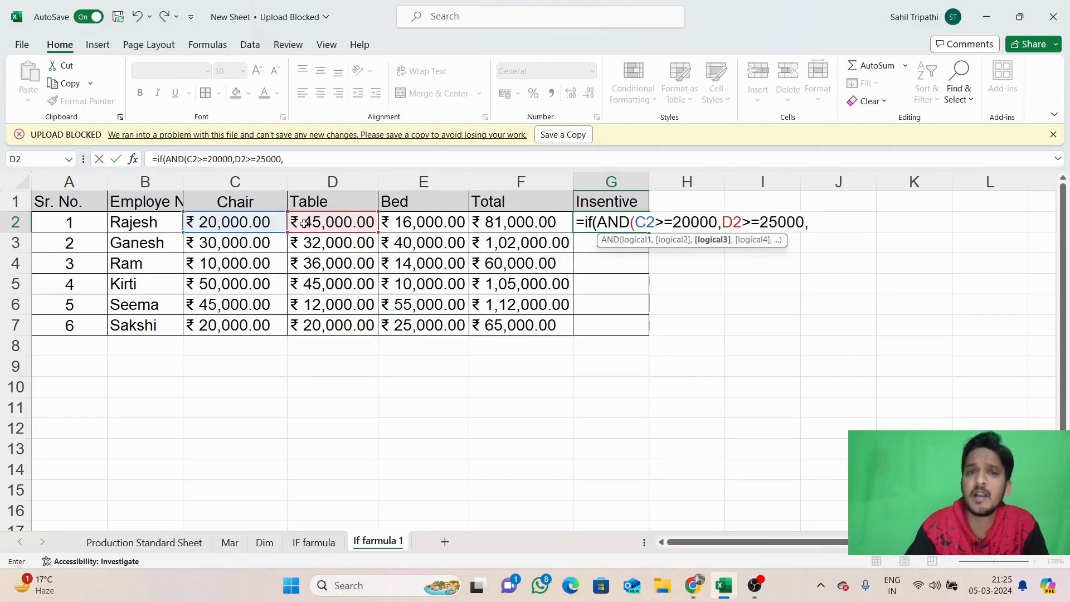
click(406, 220)
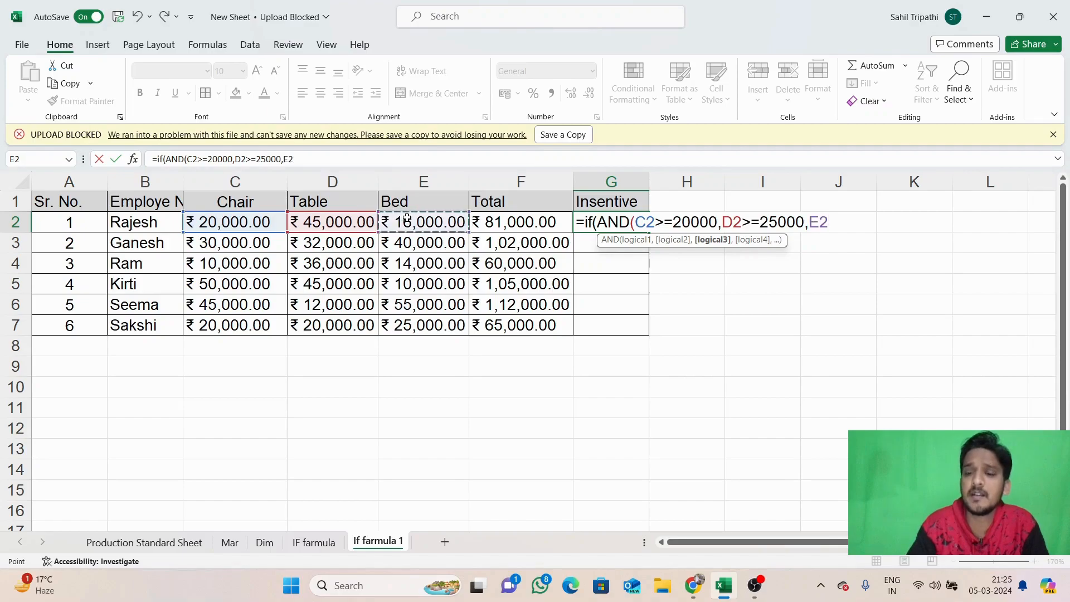
text(>)
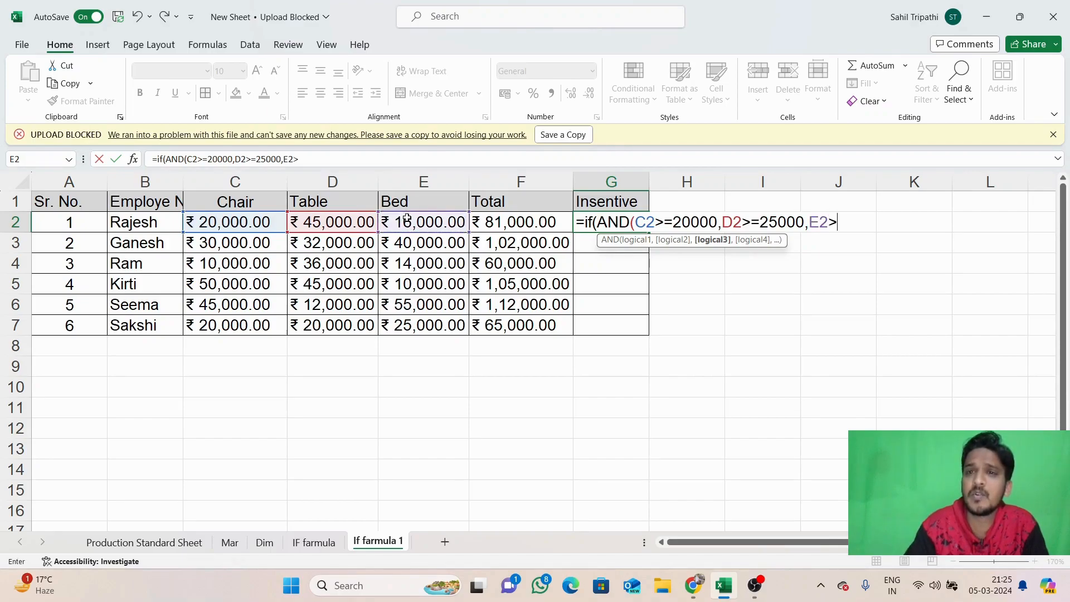
text(=)
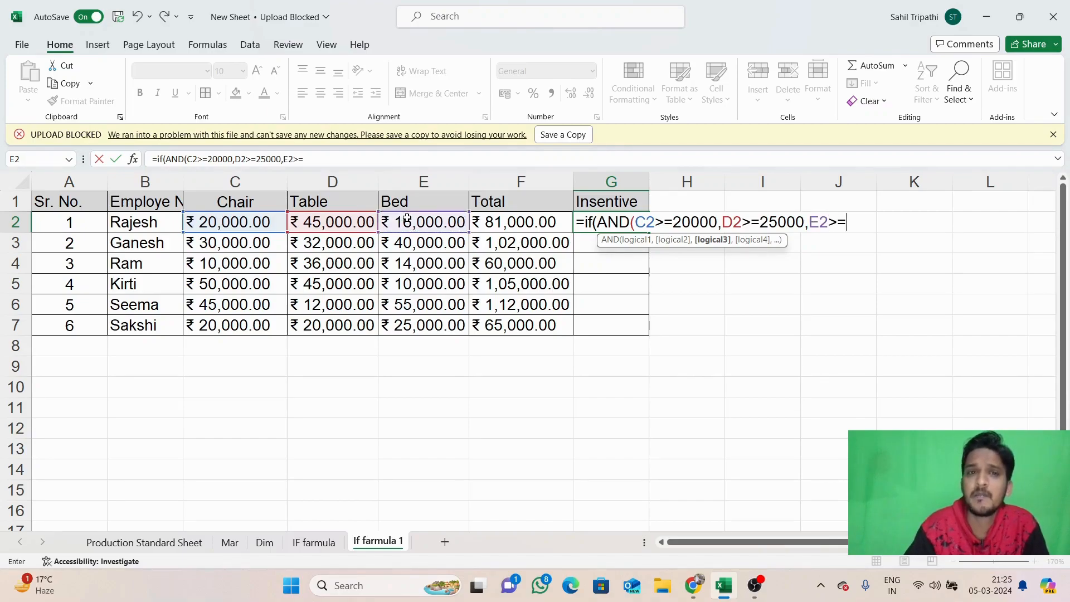
text(180)
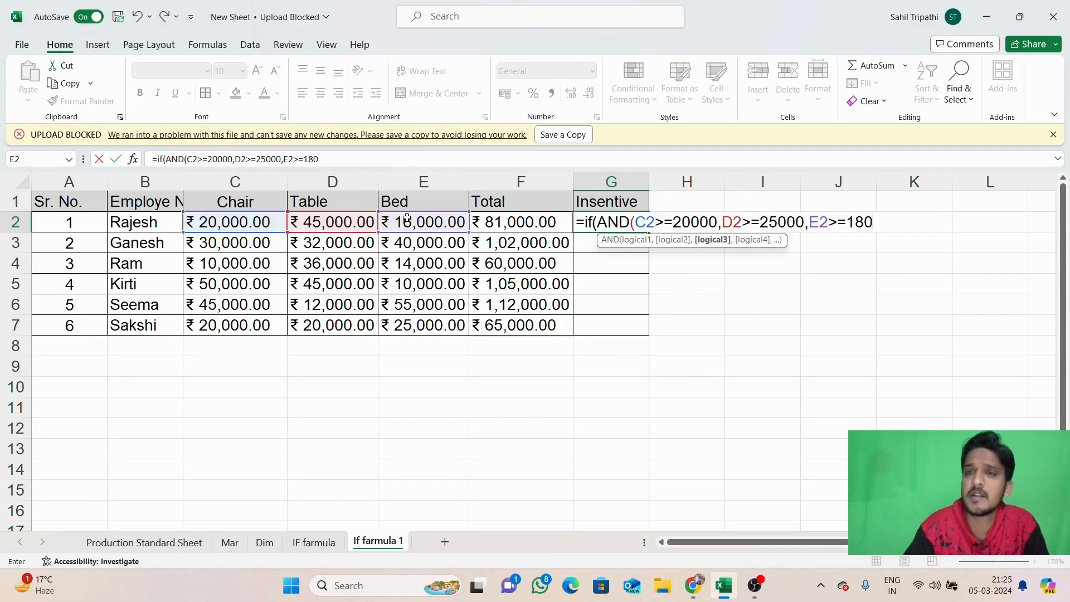
text(00))
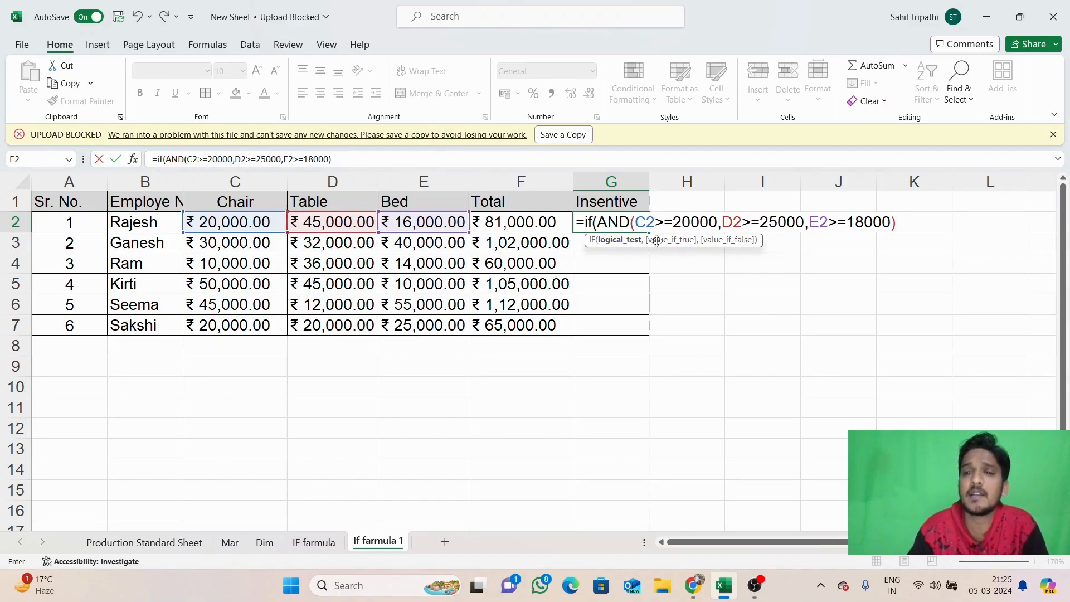
text(,)
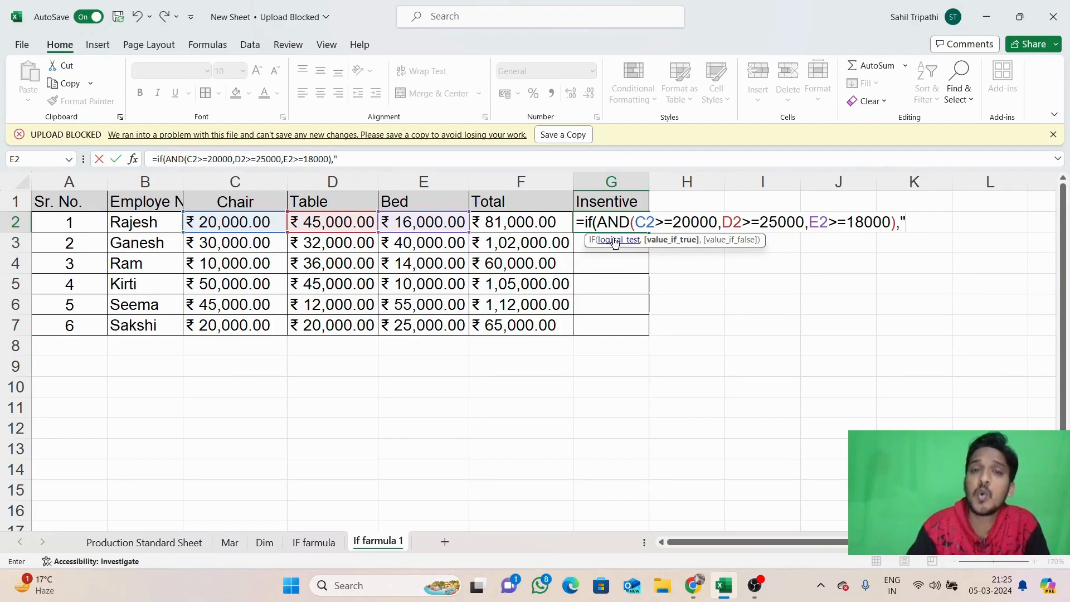
Finish G2 with F2*3% as the true result and "Not Eligible" otherwise, then commit it
key(BackSpace)
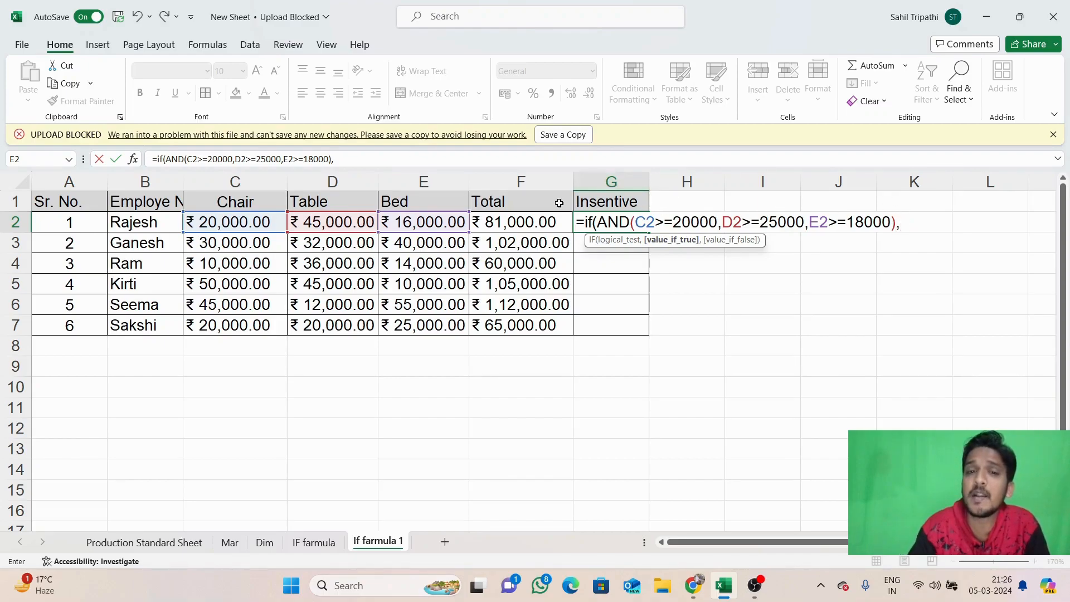
click(502, 222)
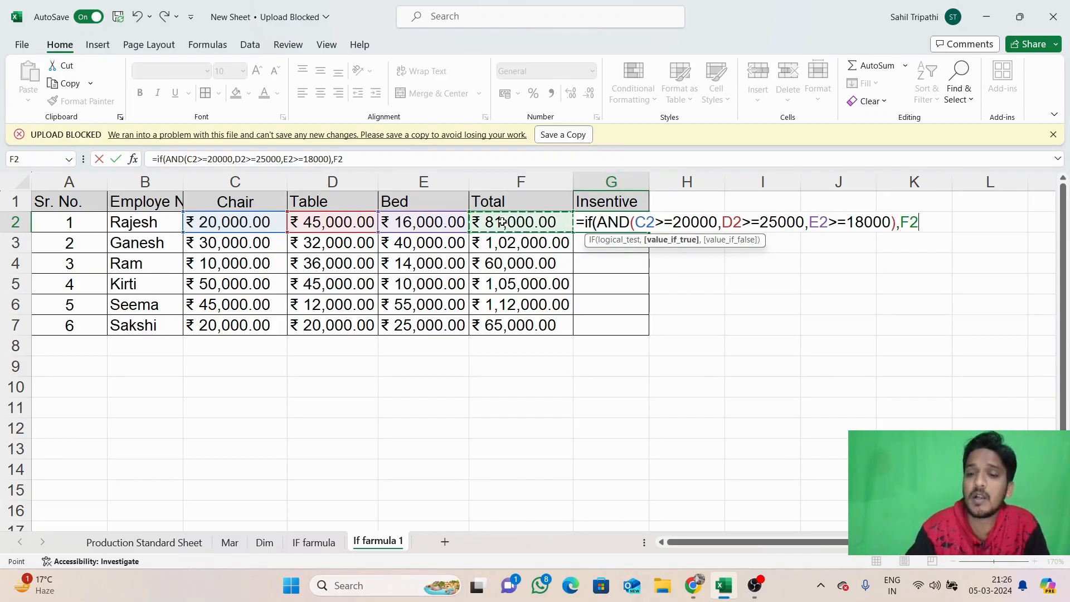
text(*3%)
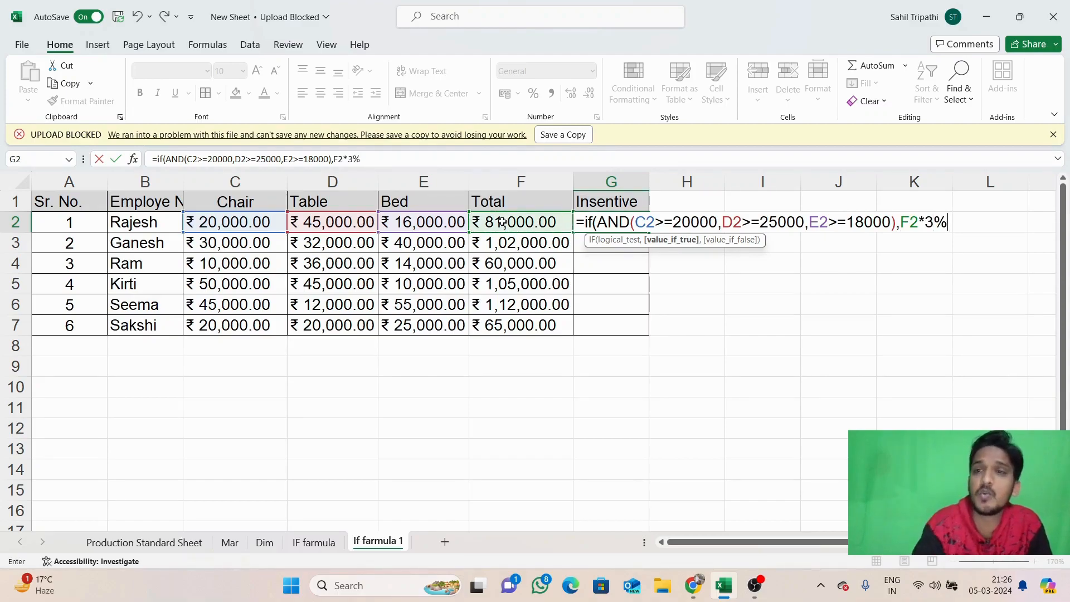
text(,)
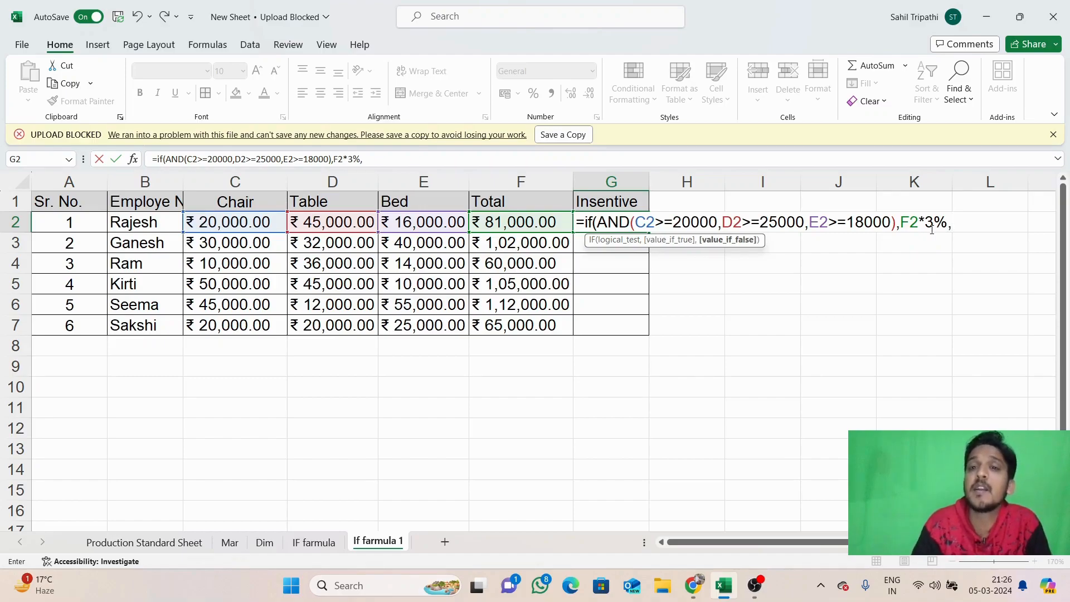
text(")
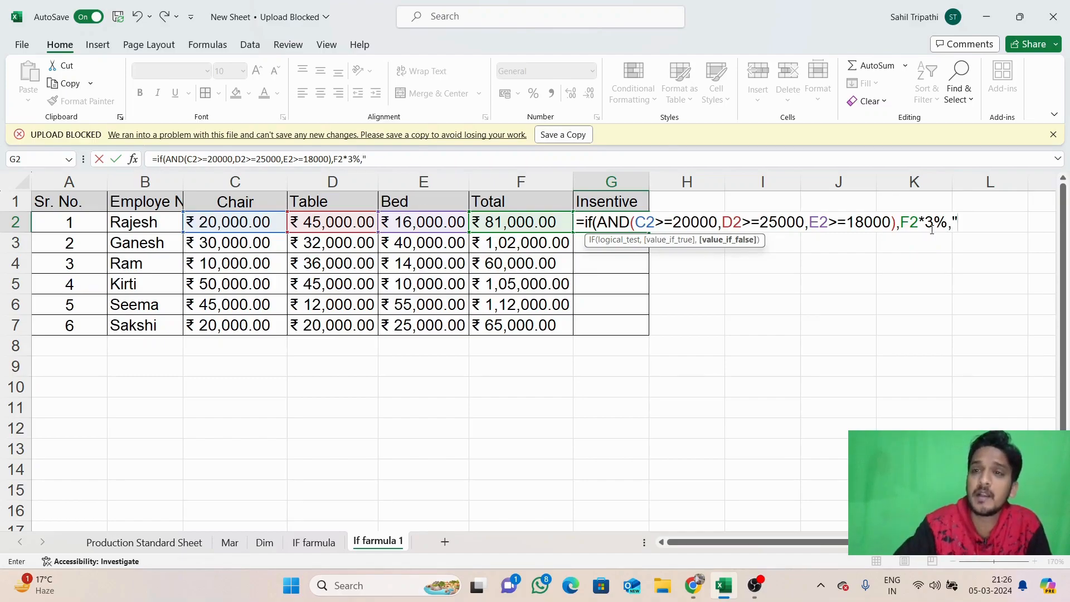
text(No)
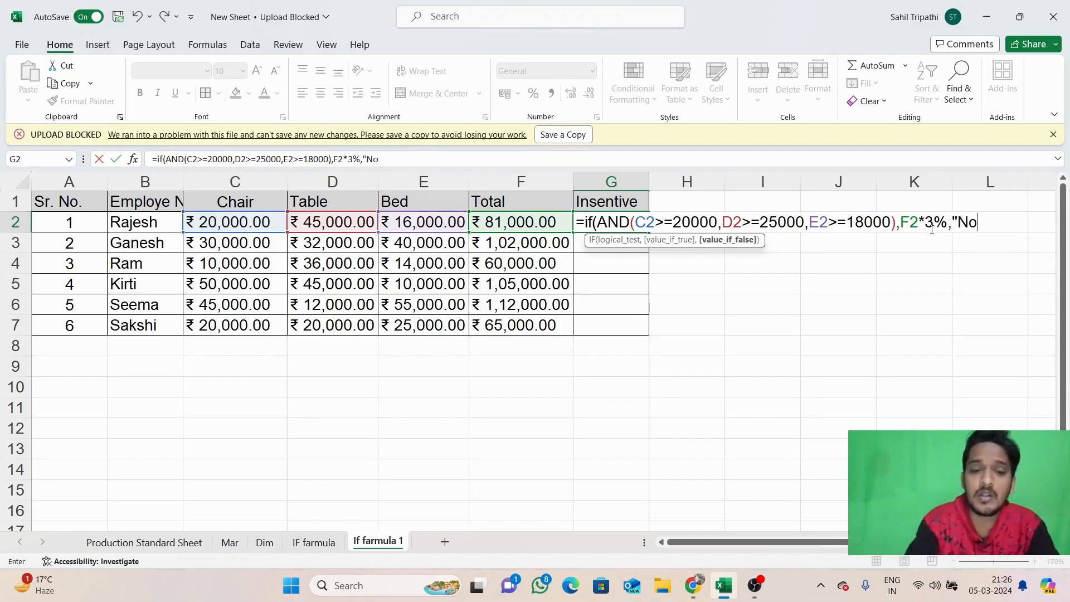
text(t Eligible)
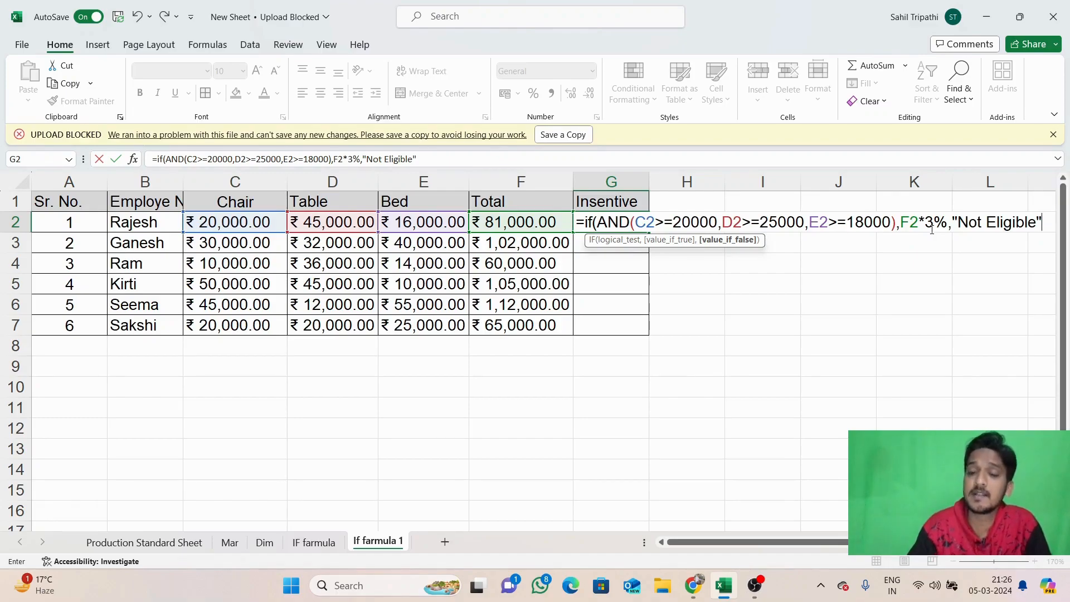
text())
key(Return)
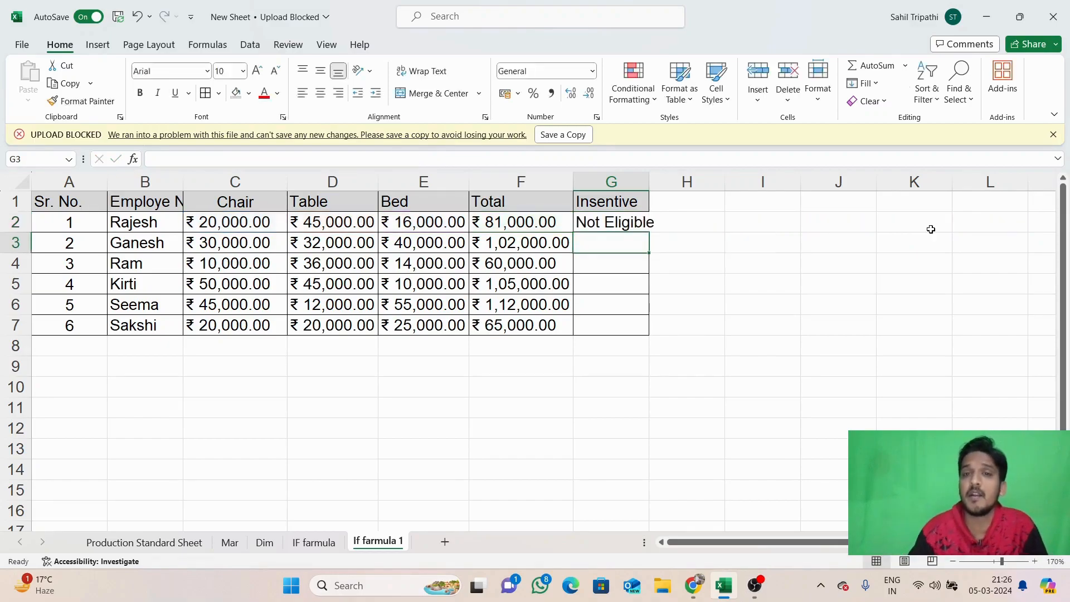
Autofit the Insentive column G to show Not Eligible, then review G2's formula against C2 and D2
double_click(649, 182)
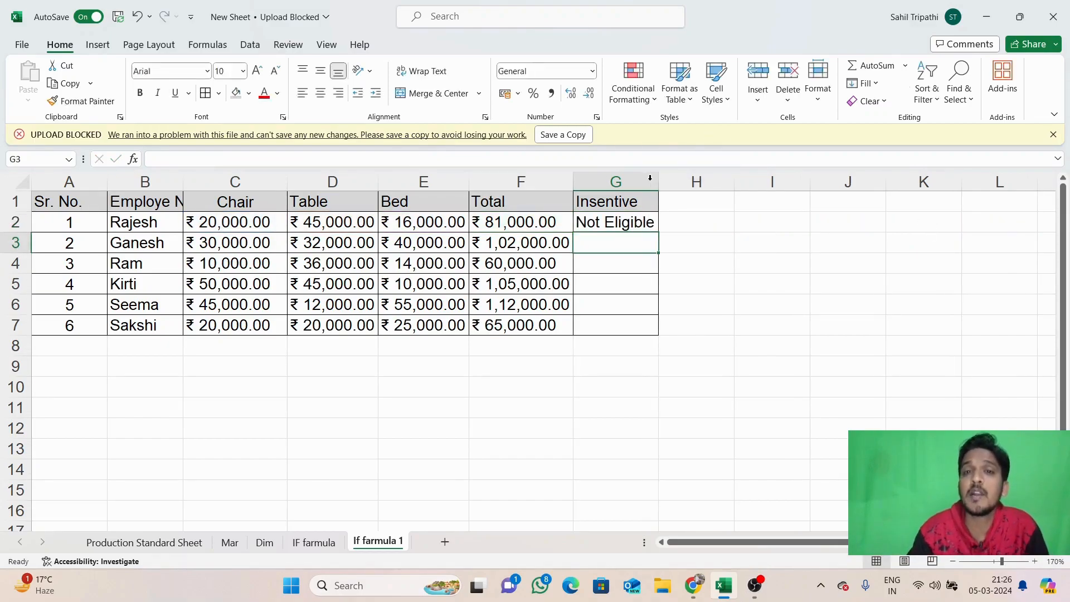
click(636, 207)
click(633, 222)
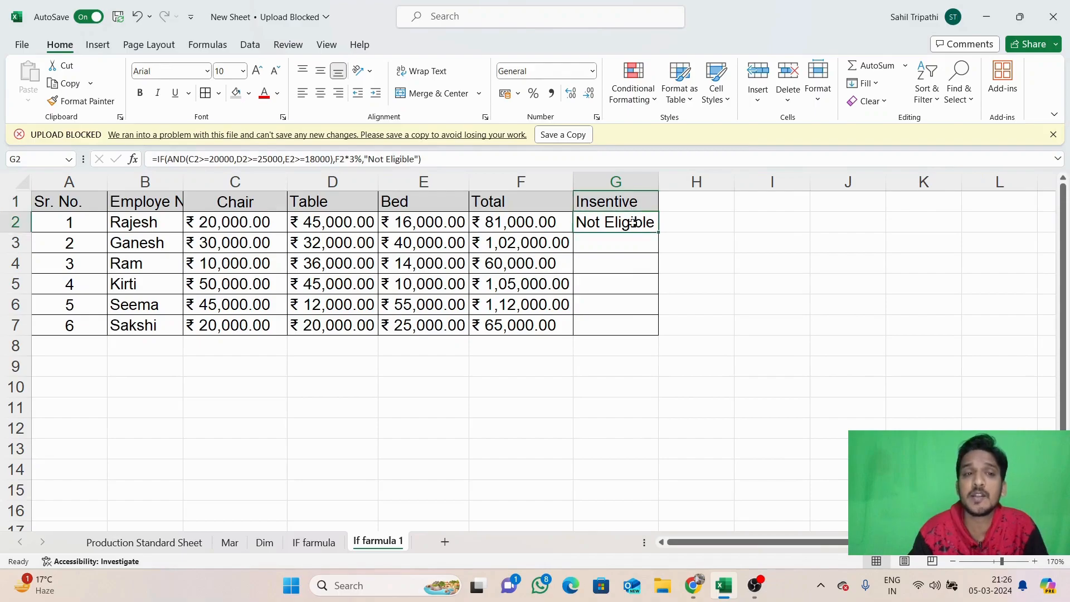
click(246, 225)
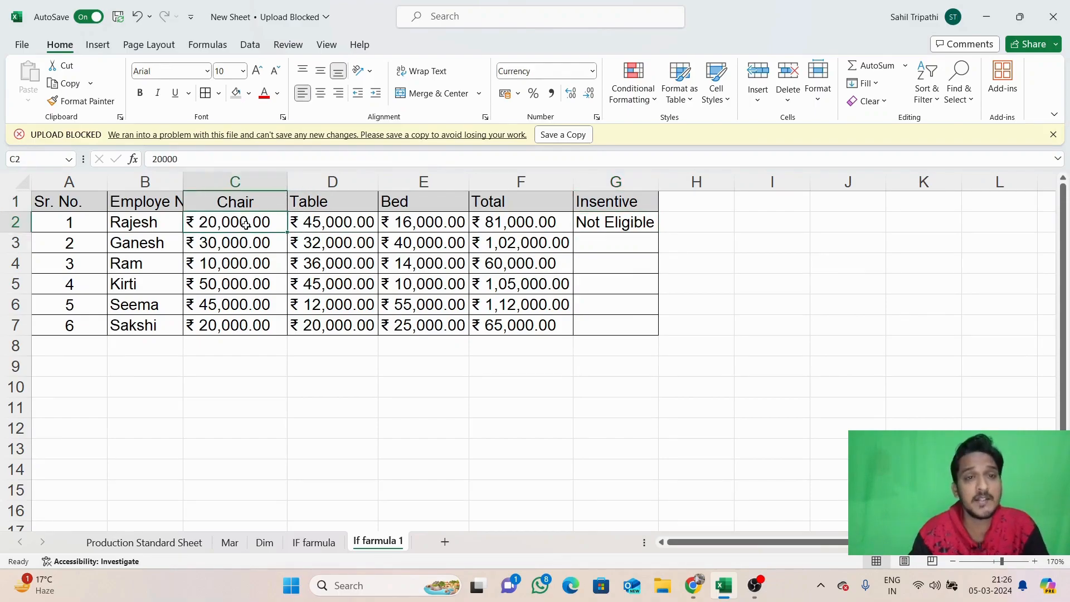
click(317, 221)
click(585, 225)
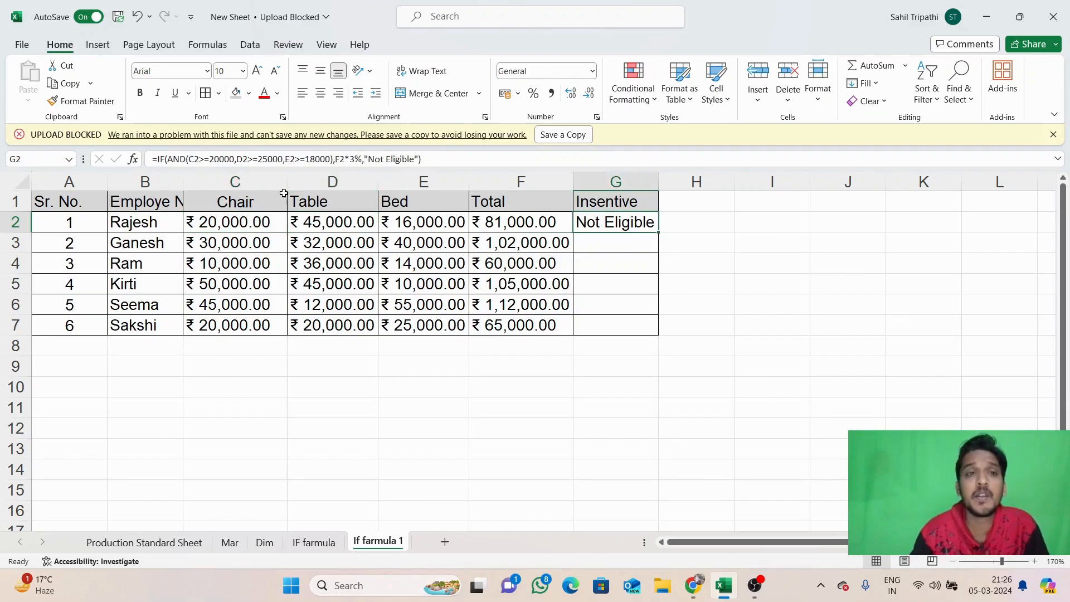
click(334, 221)
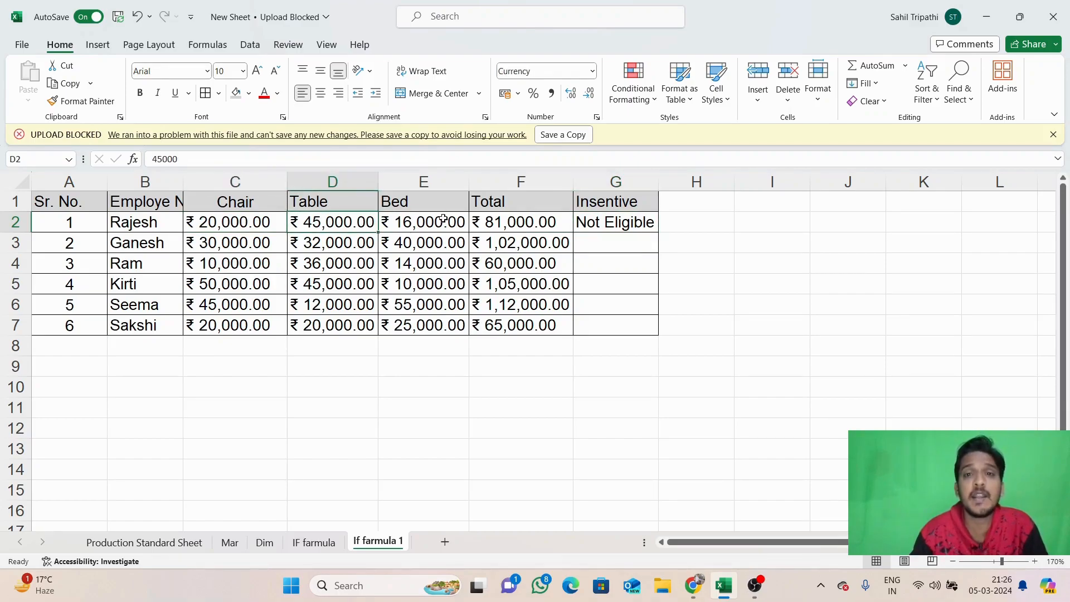
Test the formula by setting Bed in E2 to 18000, checking G2, then undoing back to 16000
click(426, 223)
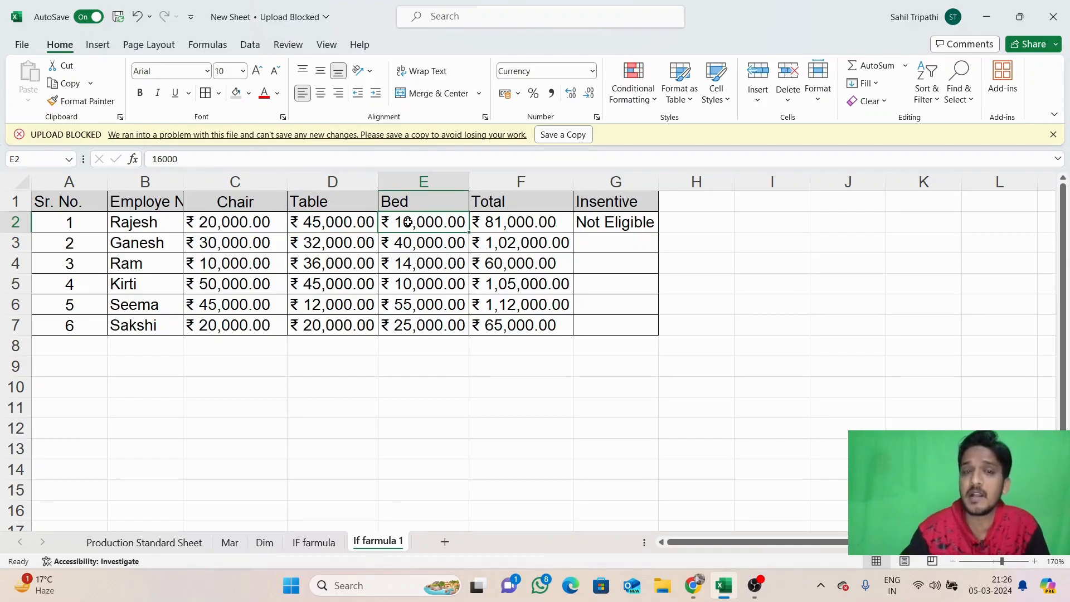
text(18000)
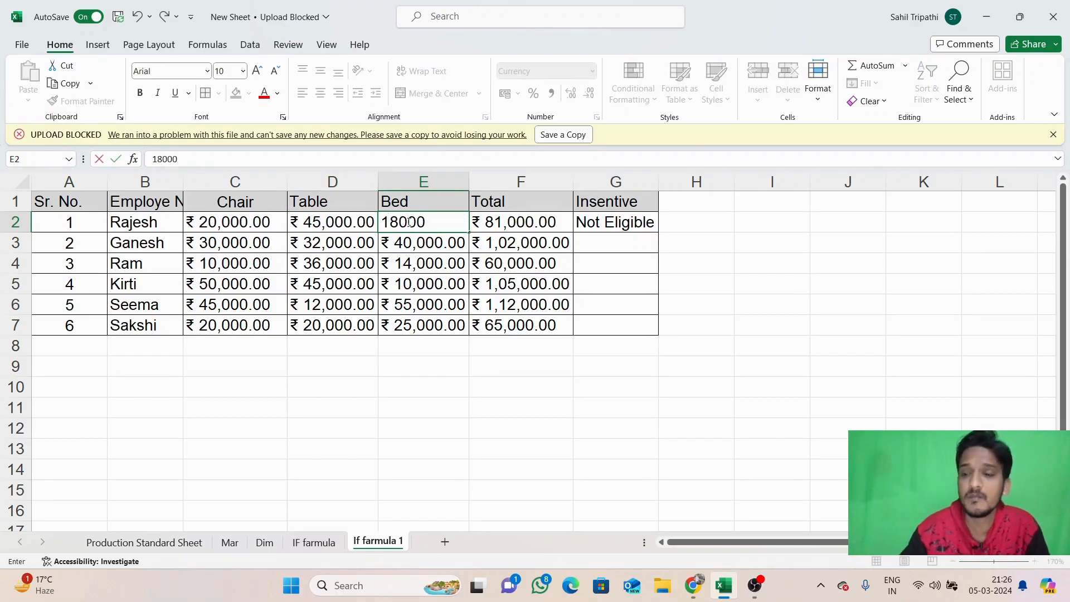
key(Return)
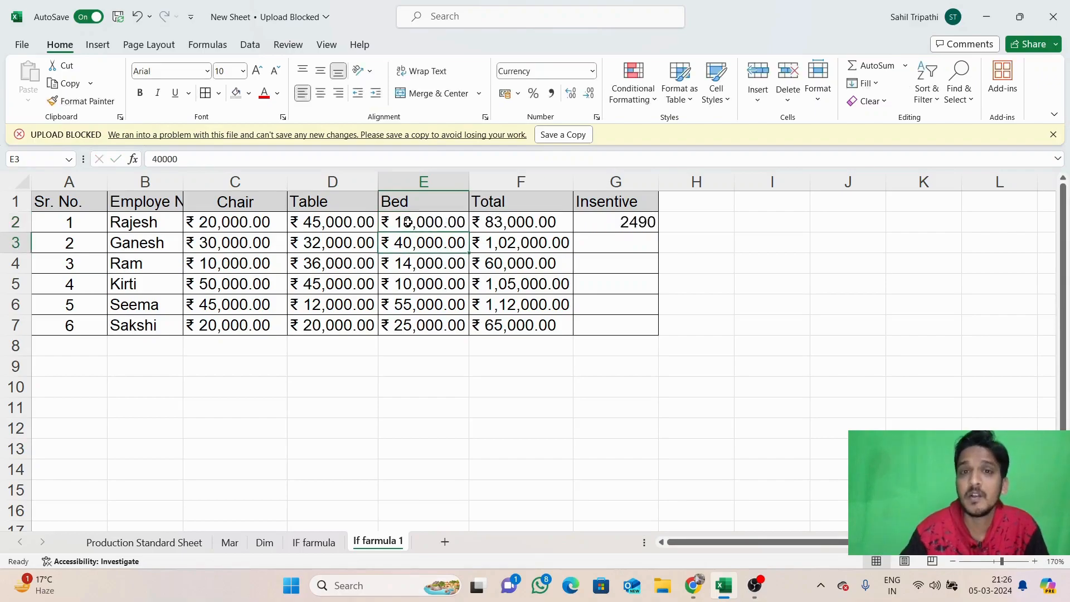
click(620, 226)
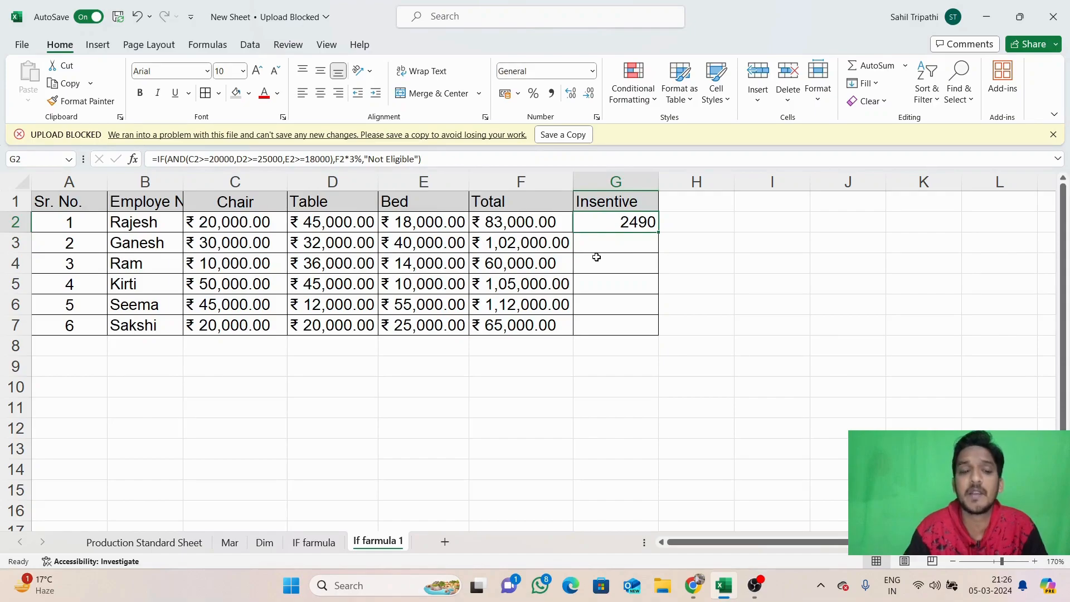
key(ctrl+z)
click(623, 225)
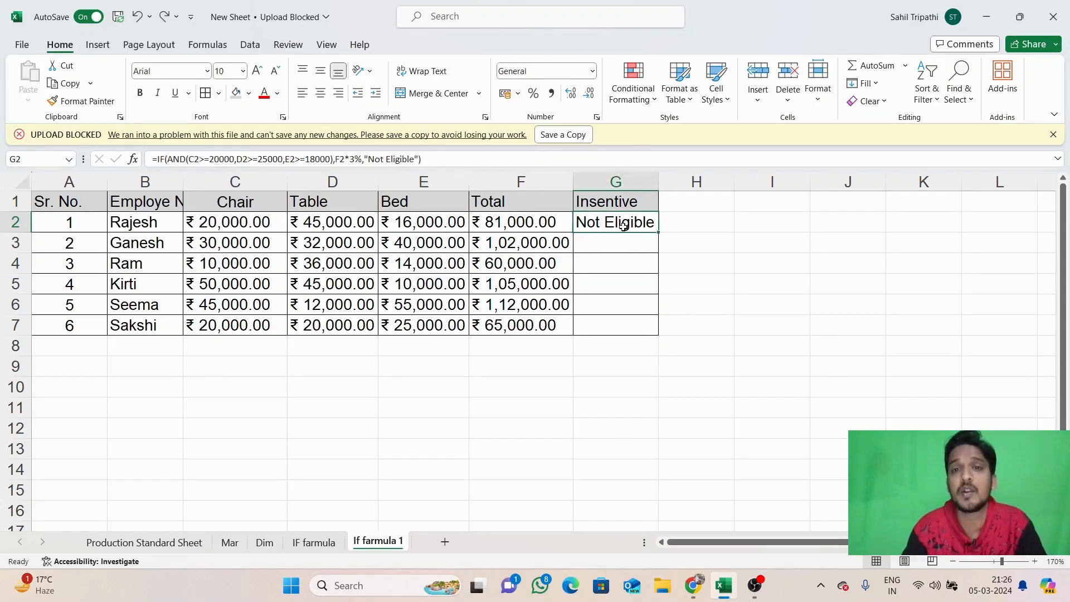
Fill the AND-based incentive formula from G2 down to G7 and inspect the second employee's 3060 result
drag(655, 233, 661, 328)
click(732, 262)
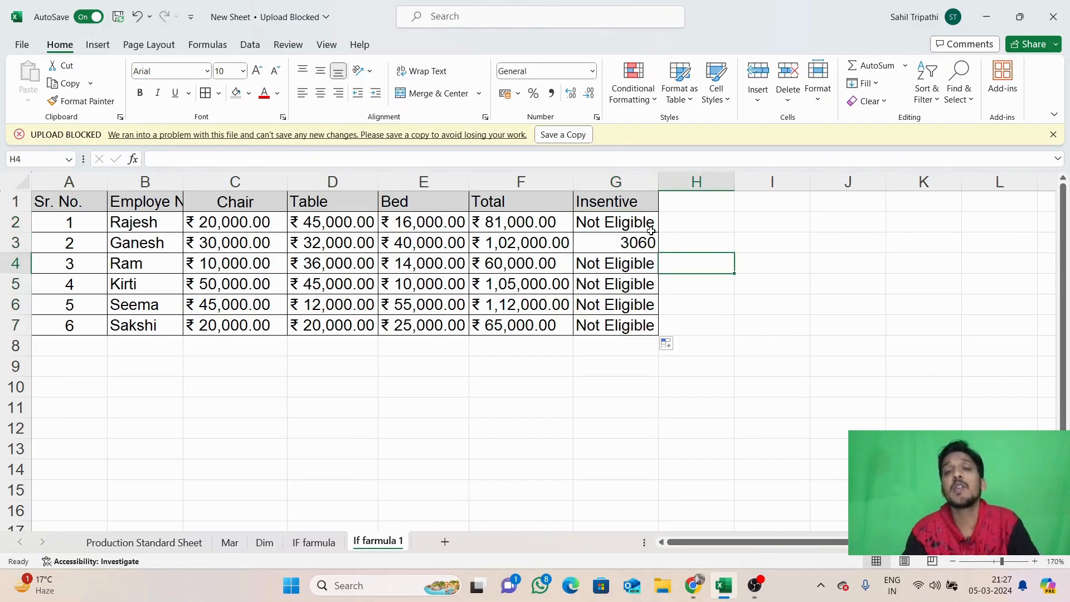
click(646, 246)
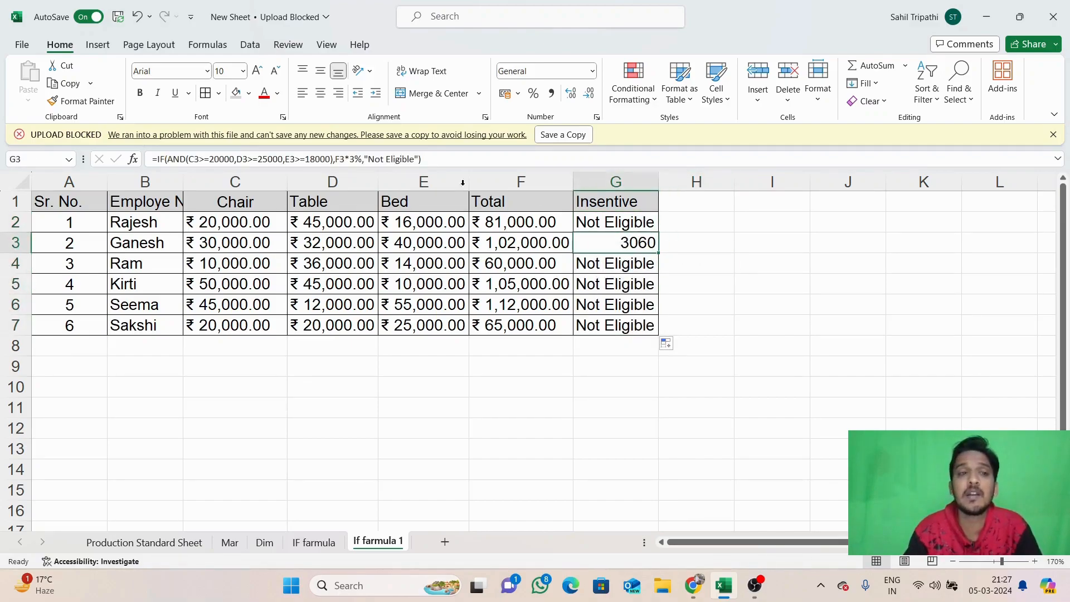
click(131, 236)
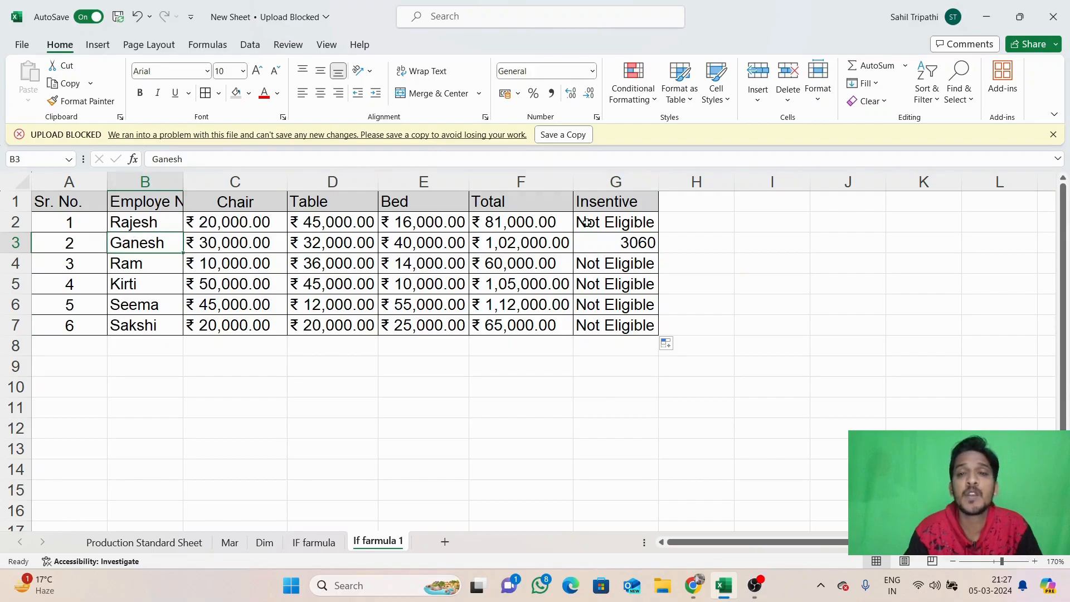
click(622, 239)
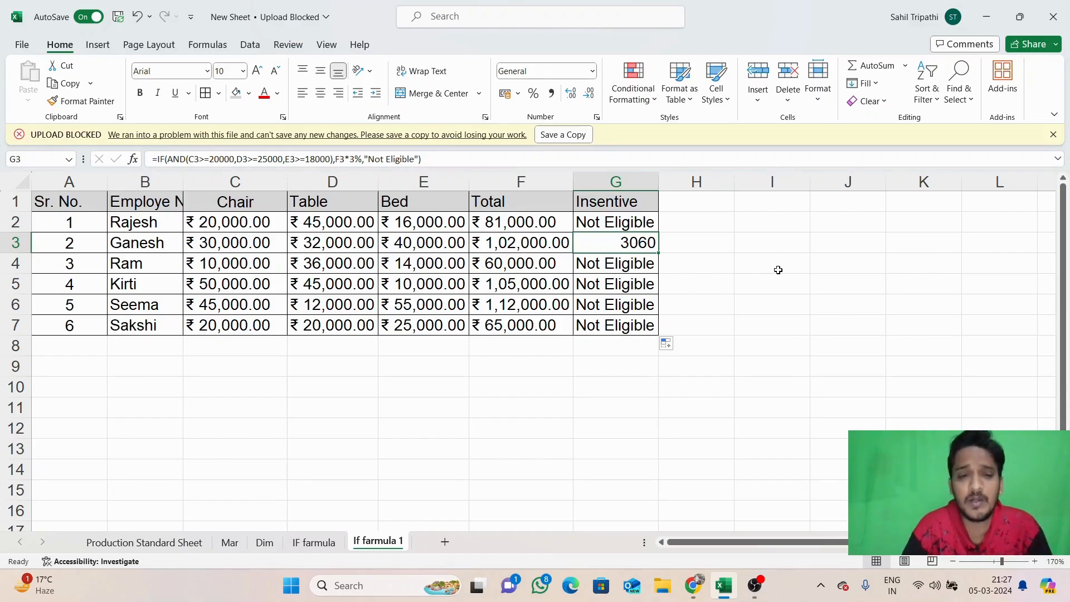
click(842, 321)
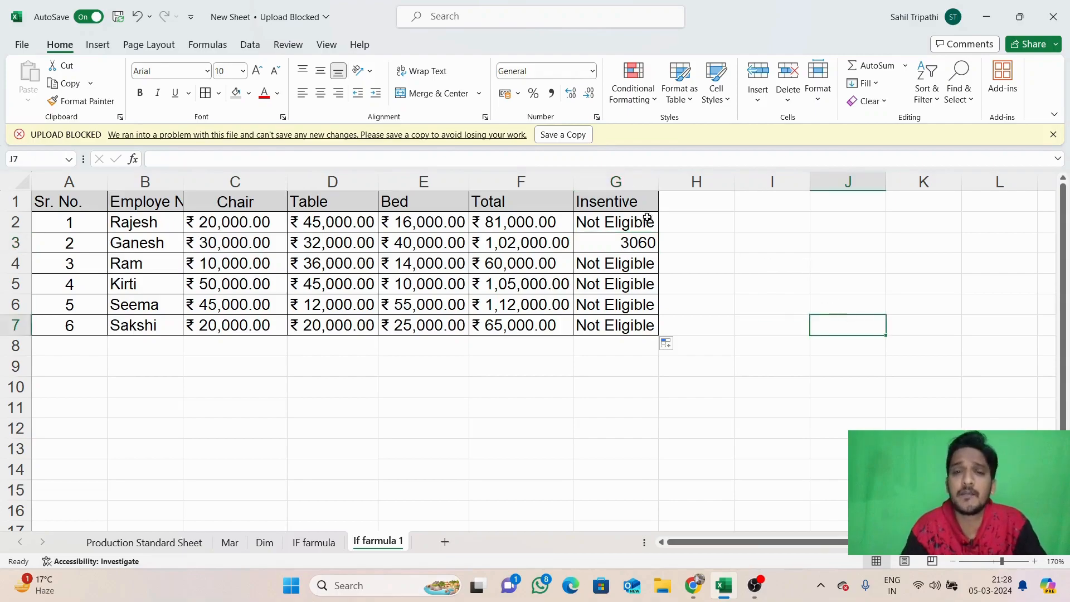
drag(613, 214, 621, 341)
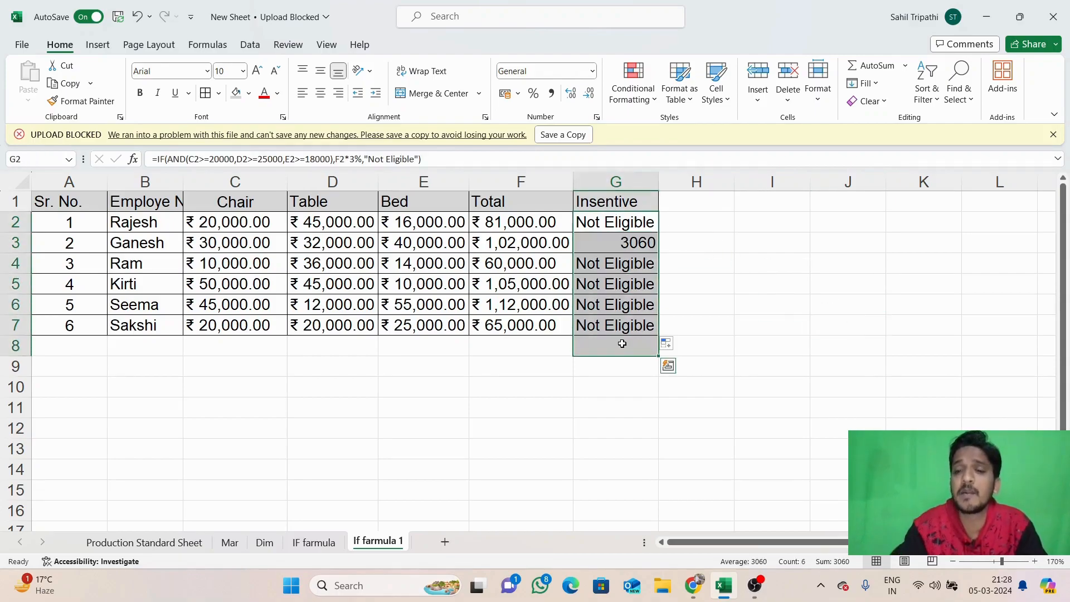
key(Delete)
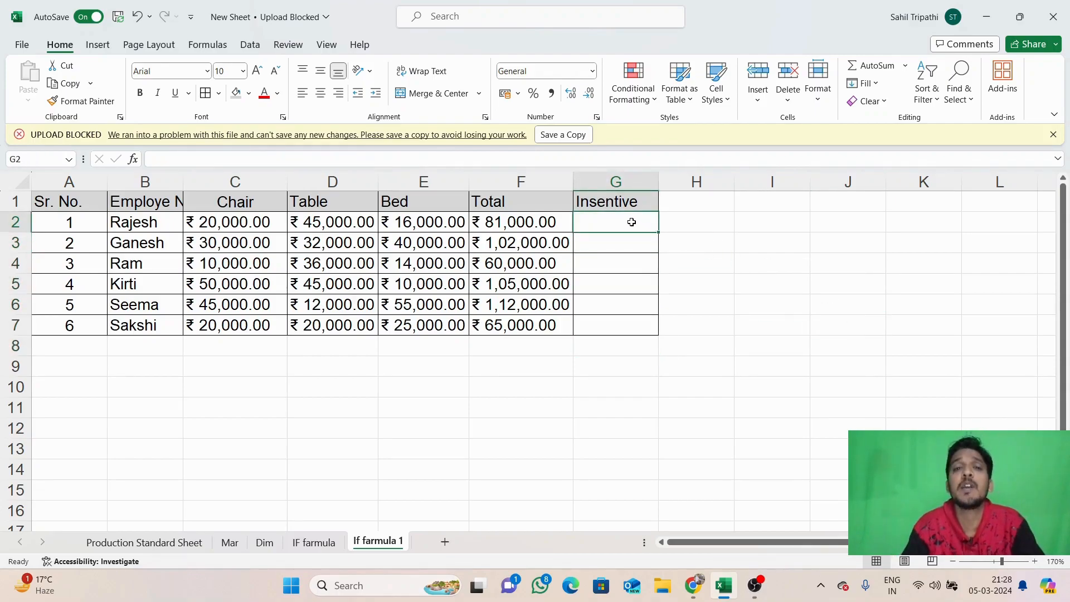
click(269, 240)
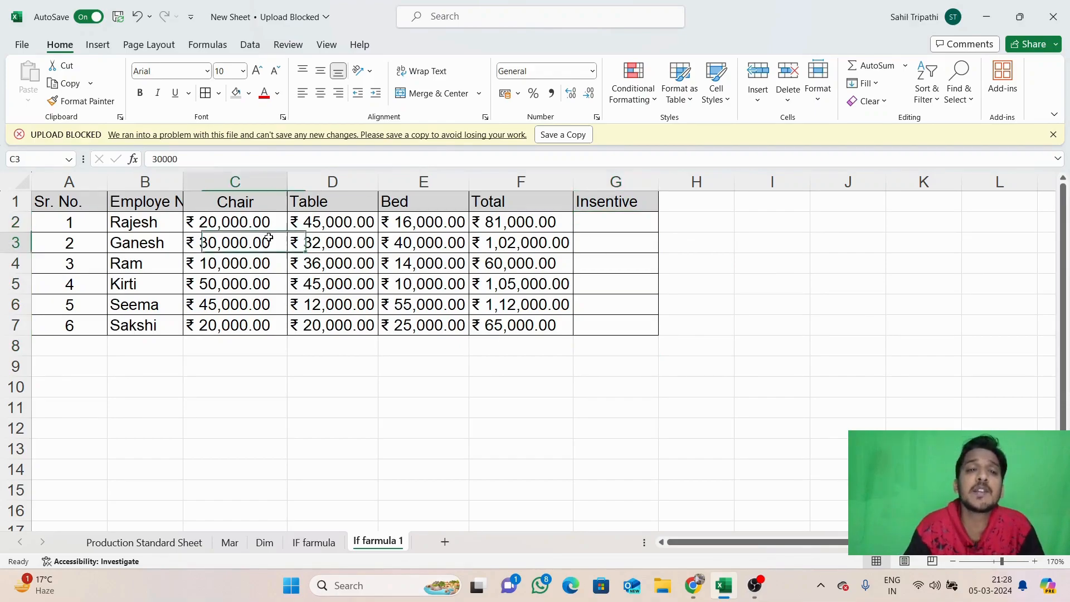
click(426, 229)
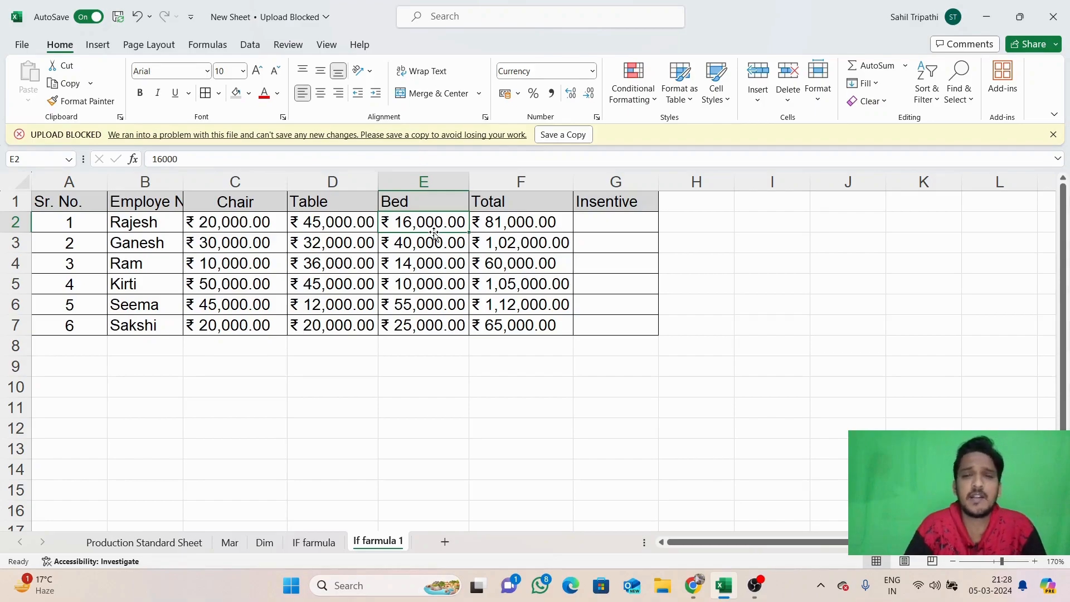
Start G2's formula as =IF(OR(C2>30000,D2>30000, using the OR suggestion and cell clicks
click(596, 218)
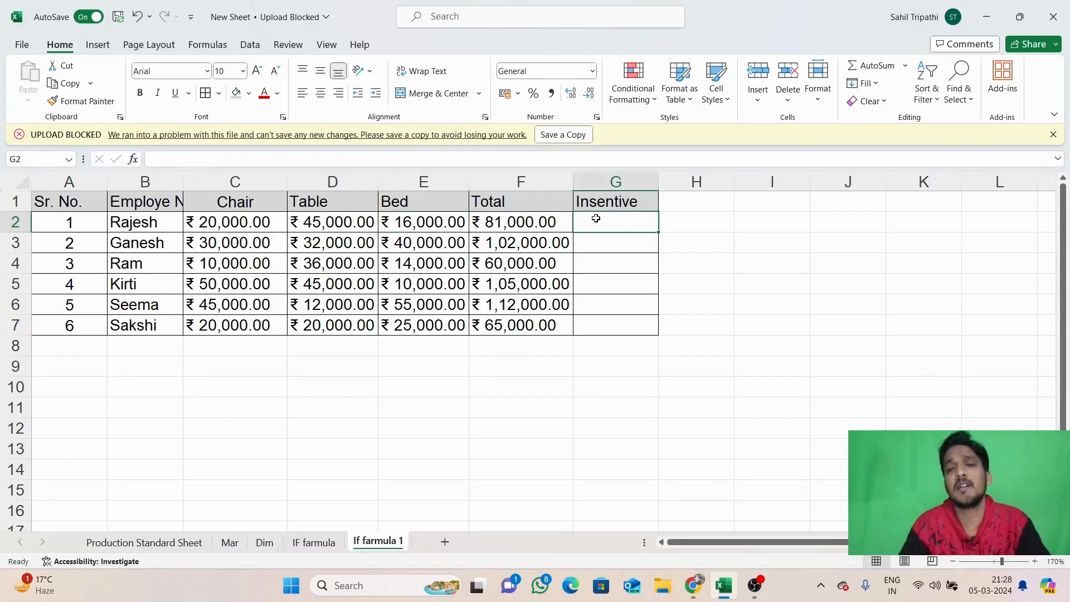
text(=if)
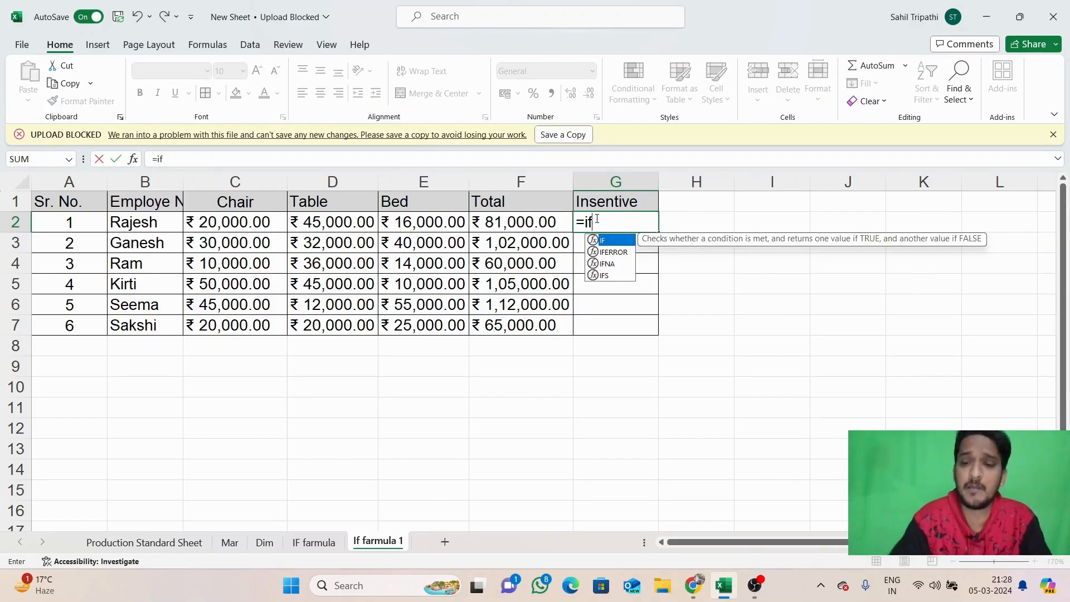
text((or)
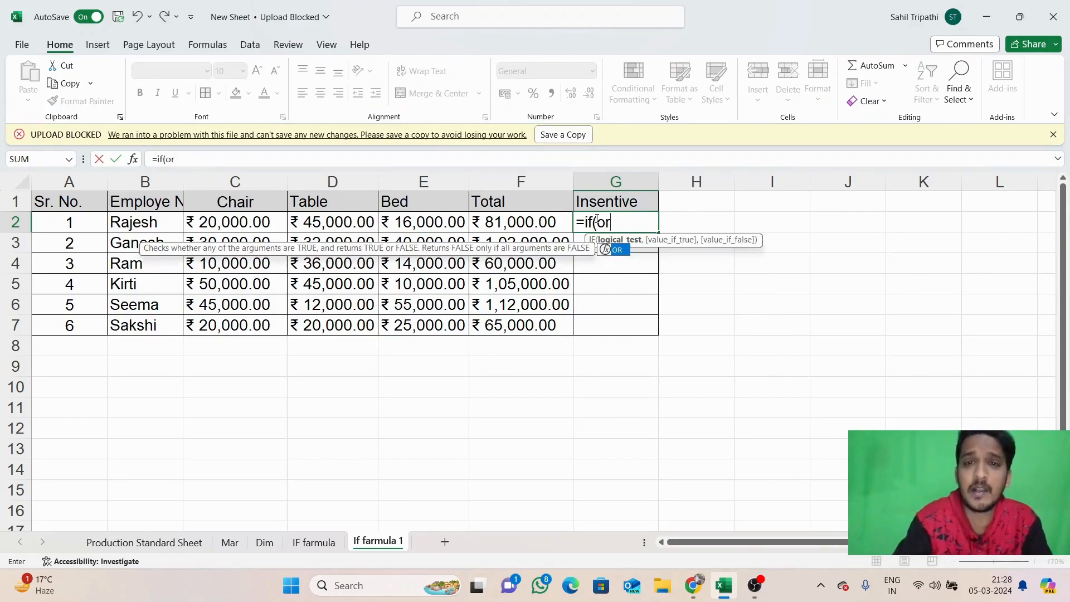
double_click(616, 251)
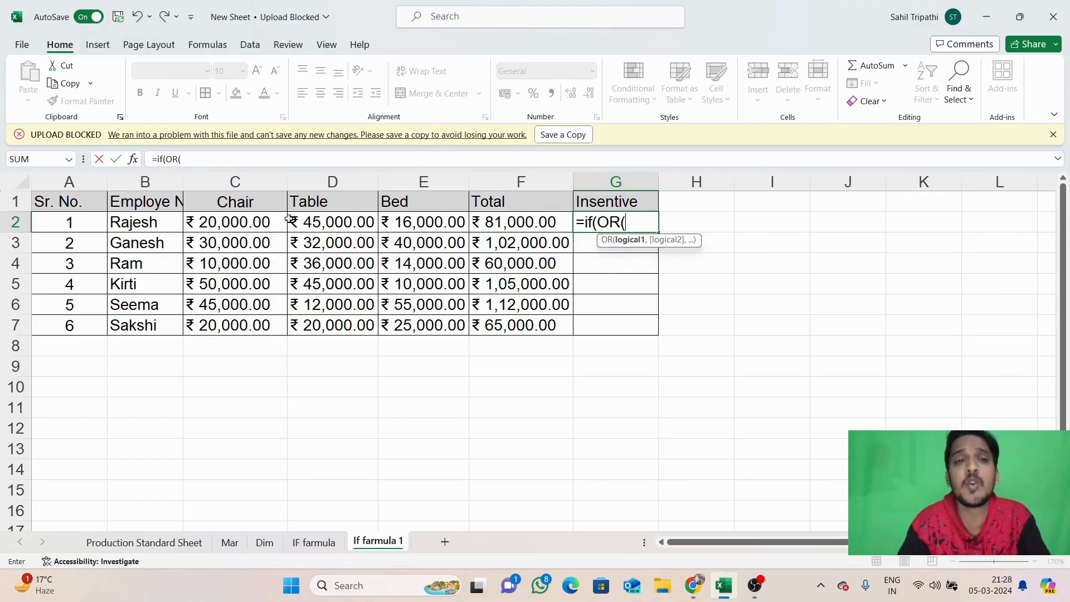
click(238, 222)
text(>3000)
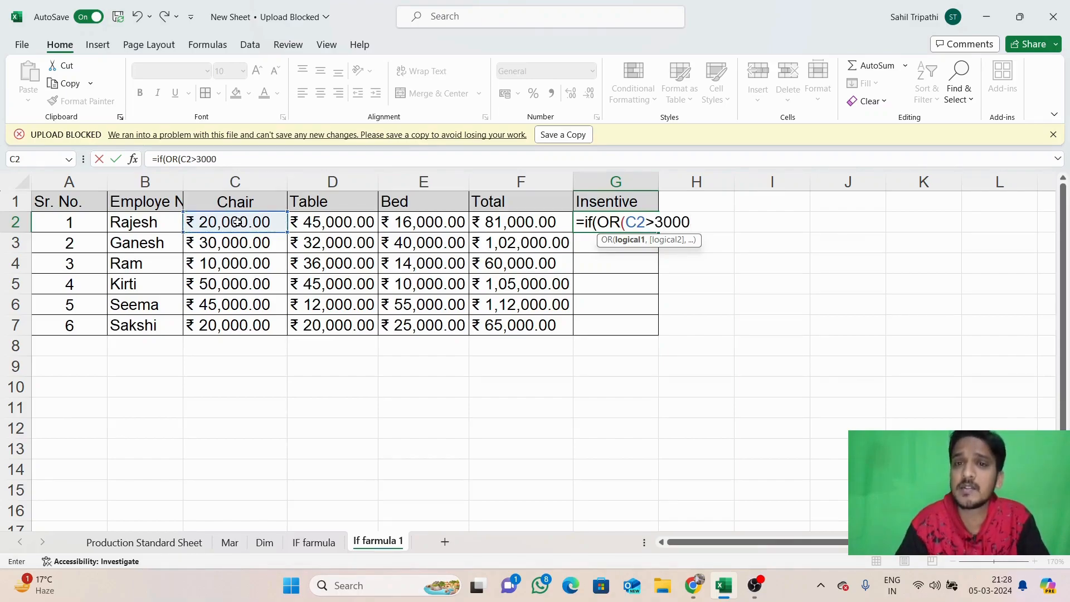
text(0)
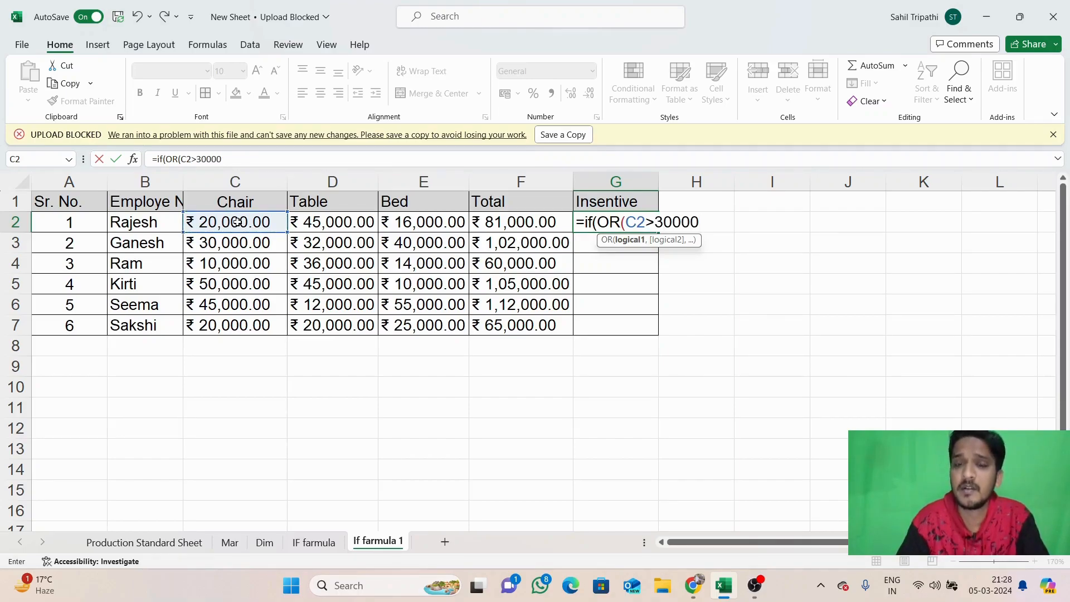
text(,)
click(322, 227)
text(>3)
key(BackSpace)
text(30000,)
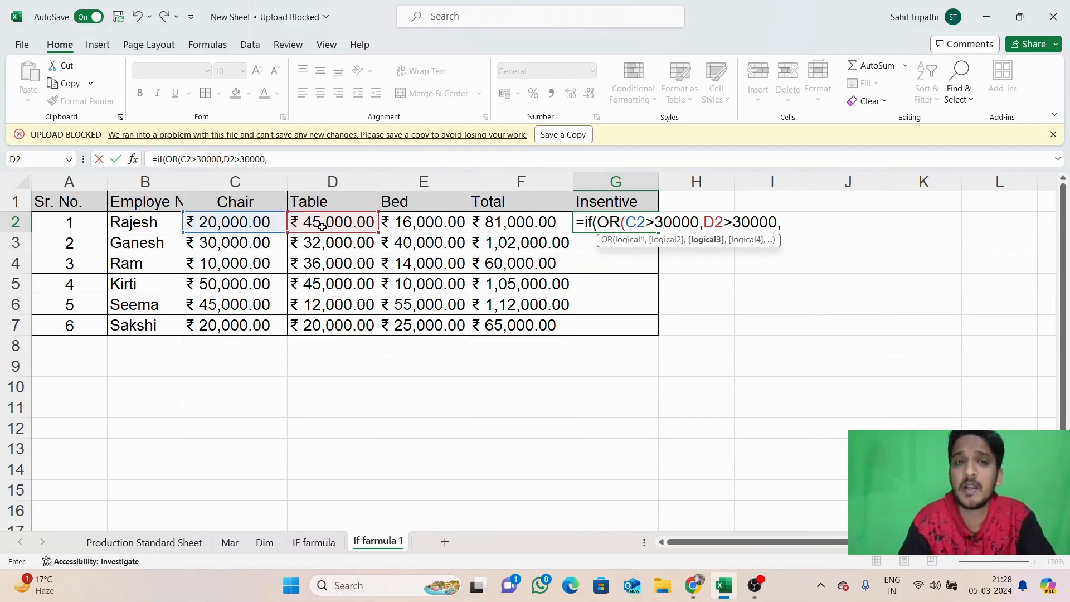
Finish with E2>30000, returning "5000" if true and "No" otherwise, and commit the formula
click(406, 220)
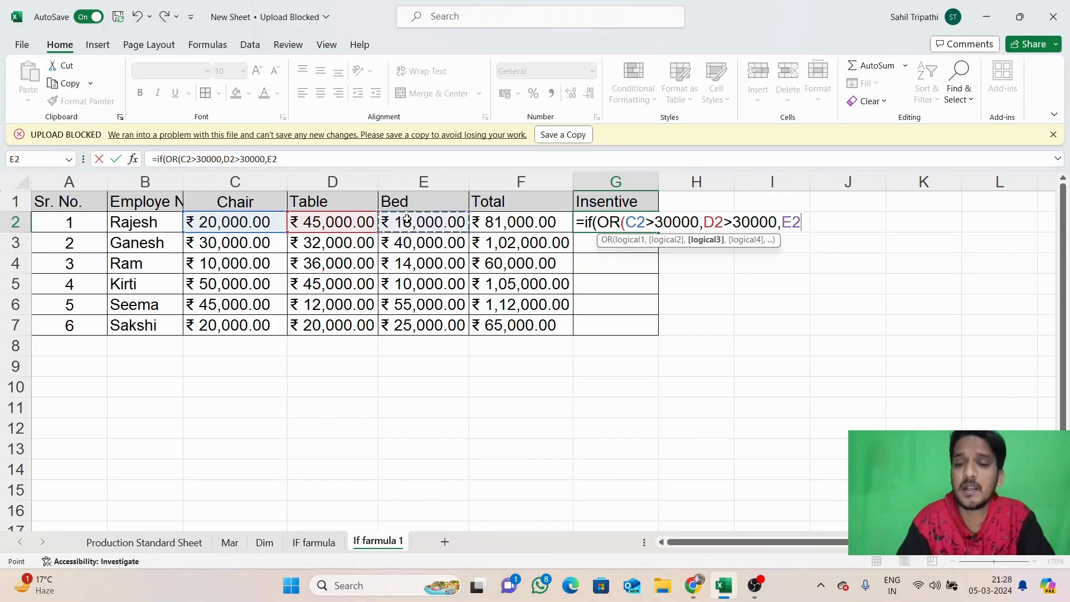
text(>30000)
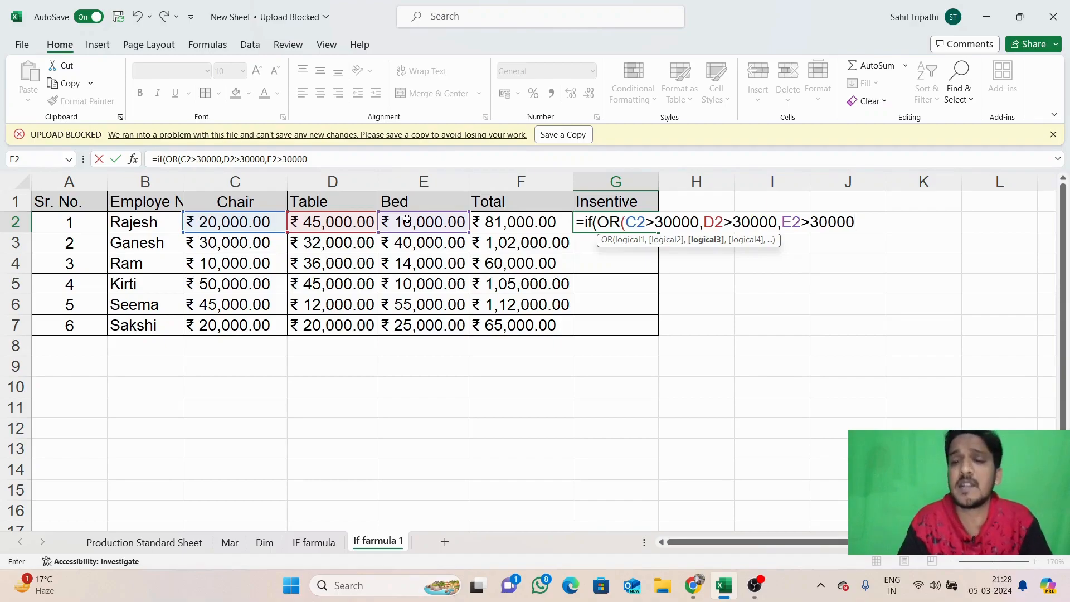
text(),)
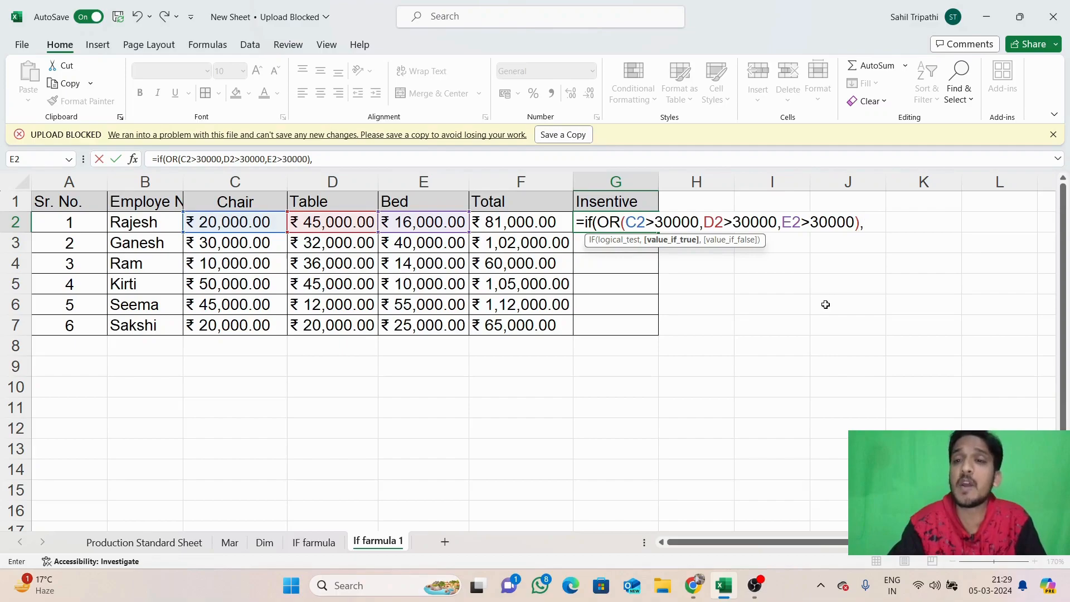
text(")
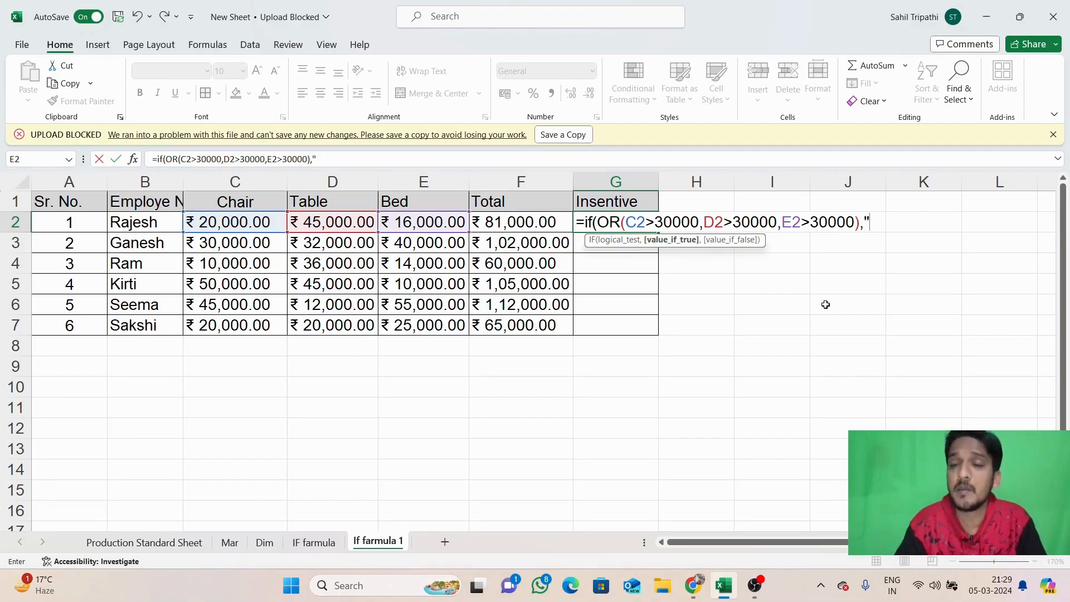
text(5000)
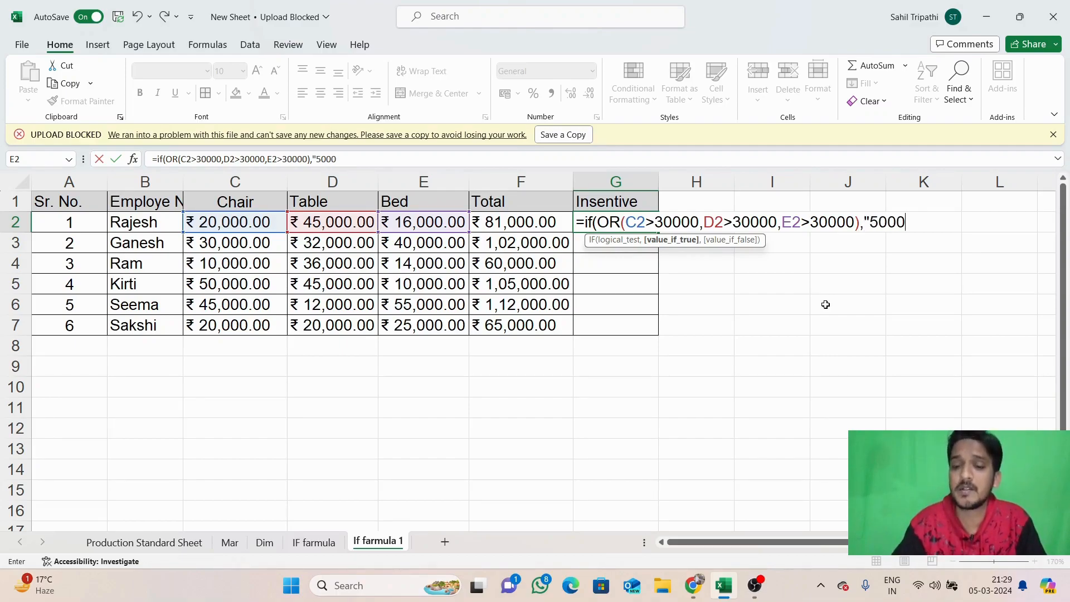
text(")
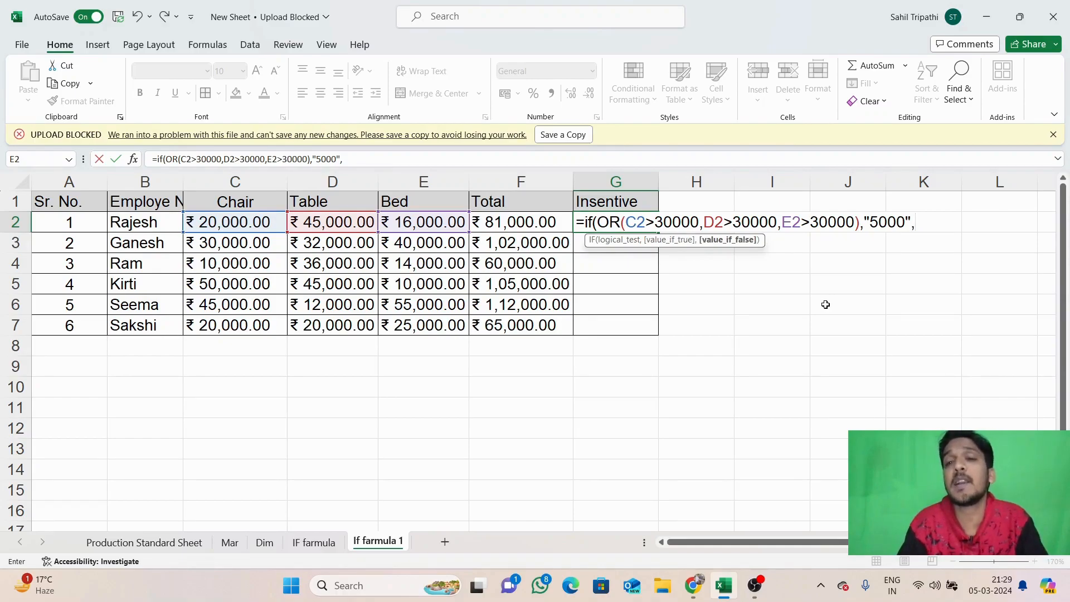
text(,)
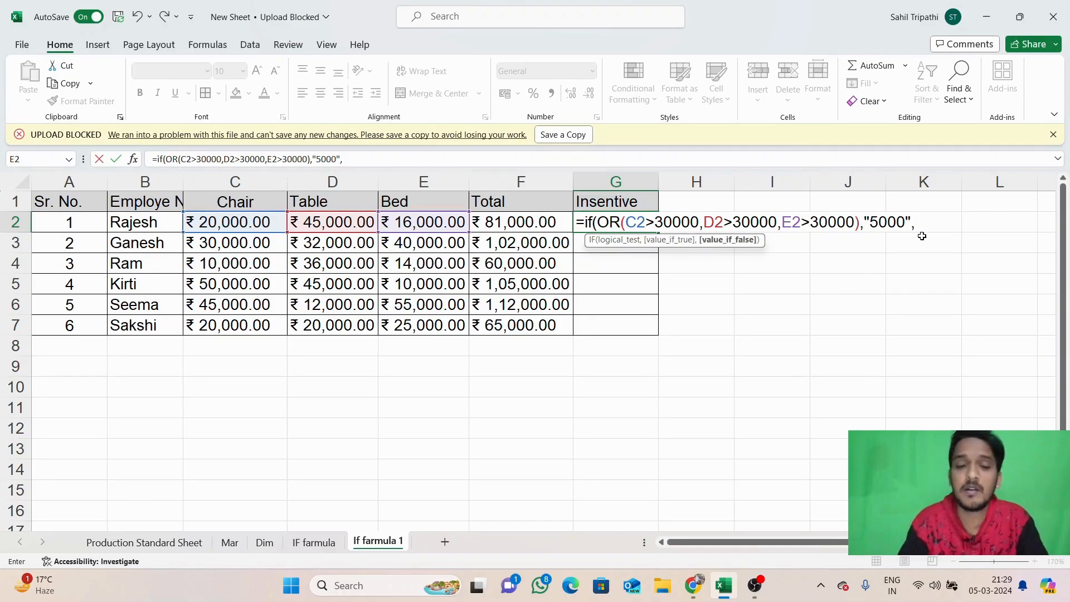
text(NO)
key(BackSpace)
key(BackSpace)
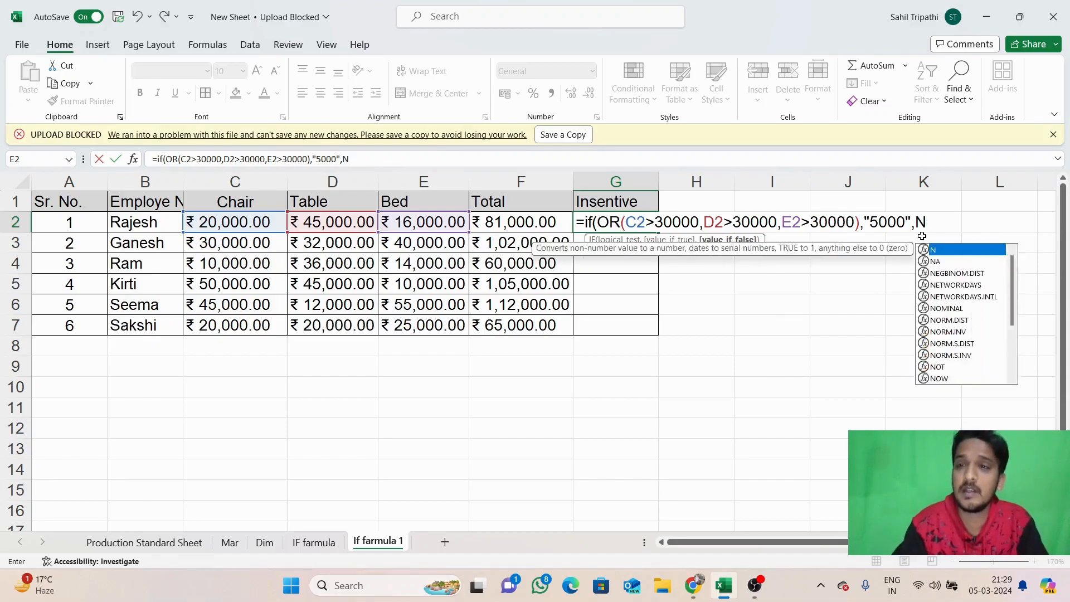
text("N)
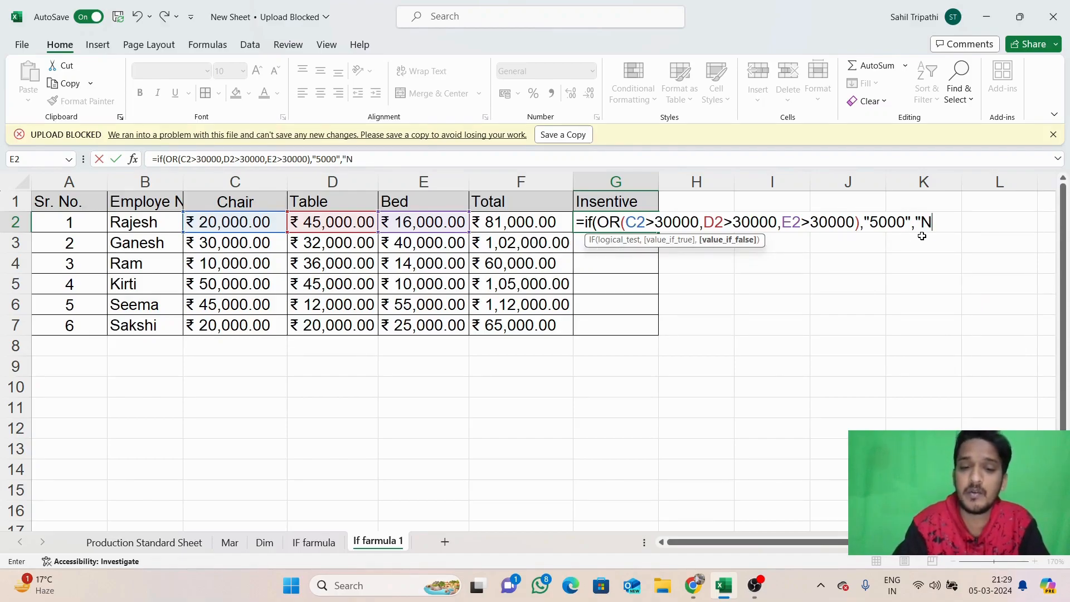
text(o")
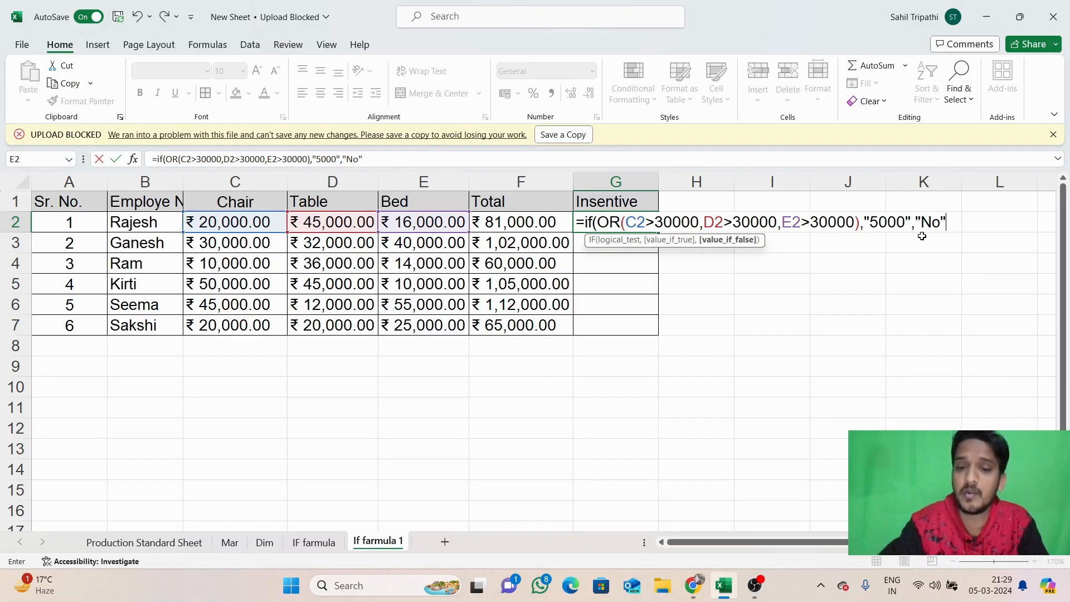
key(Return)
click(636, 220)
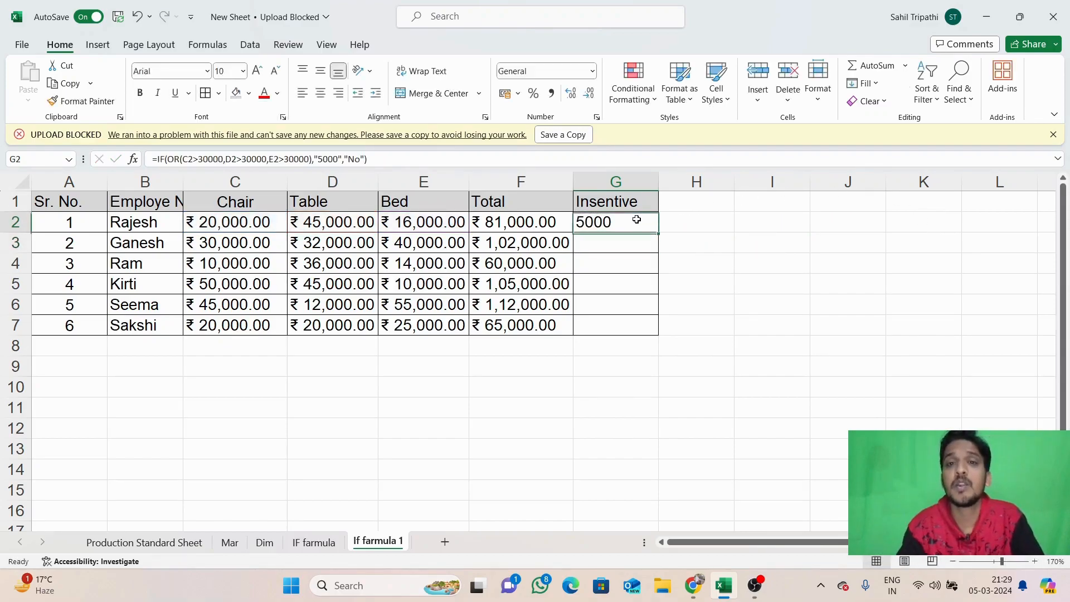
Fill the OR formula from G2 to G7, then verify row 7's No against its C7:E7 amounts
drag(658, 232, 657, 336)
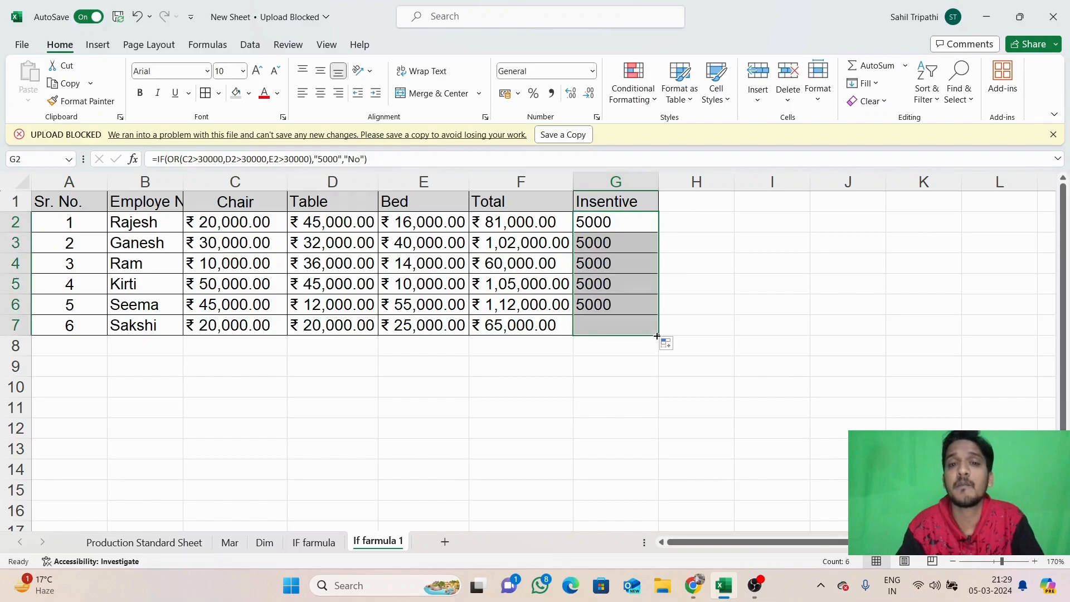
click(603, 324)
click(166, 321)
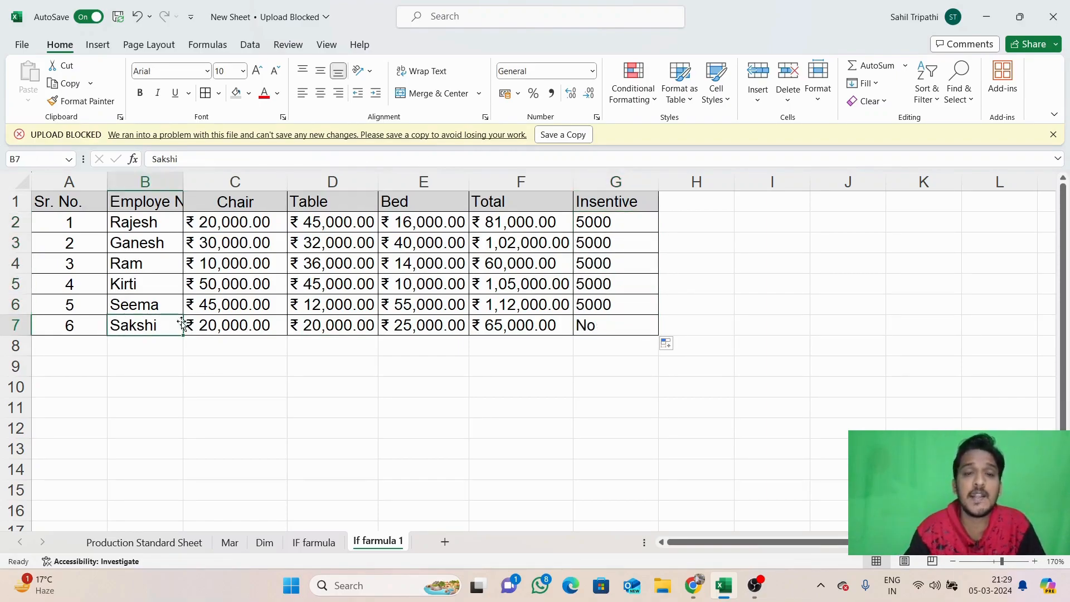
click(612, 325)
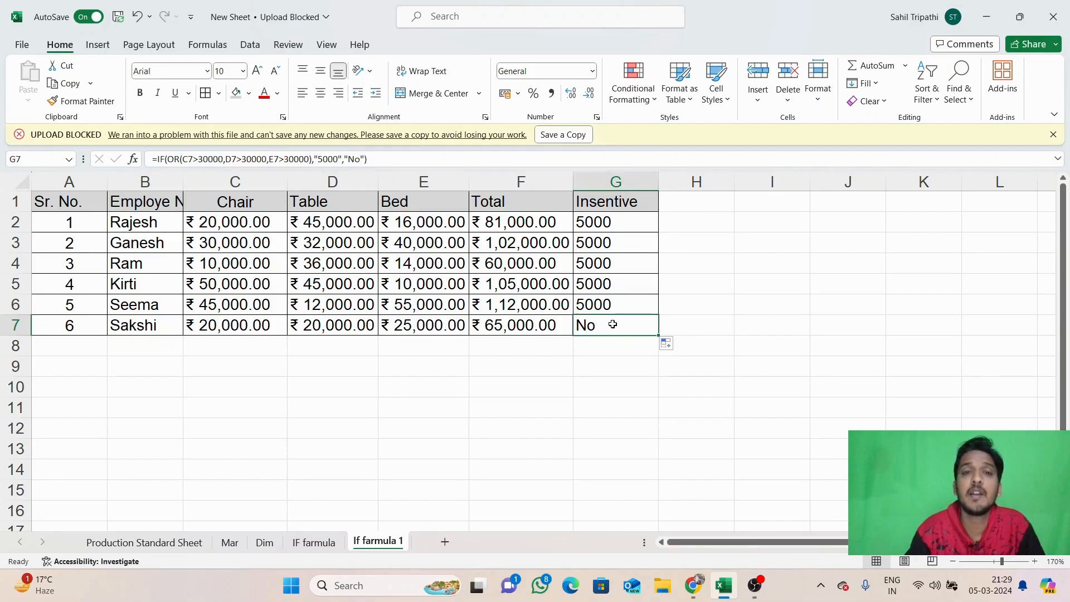
click(242, 322)
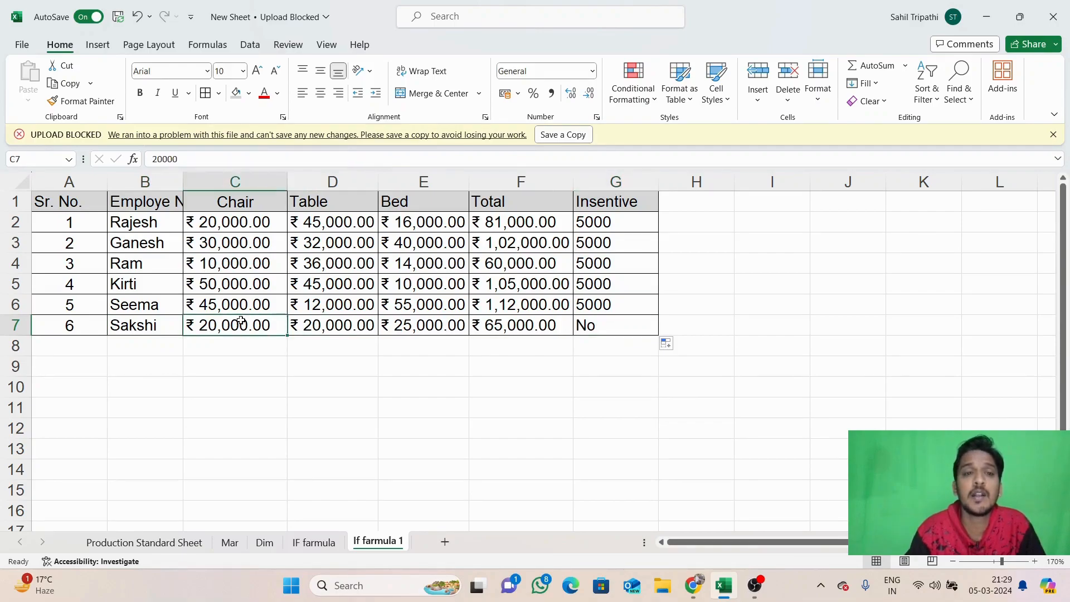
drag(241, 321, 390, 319)
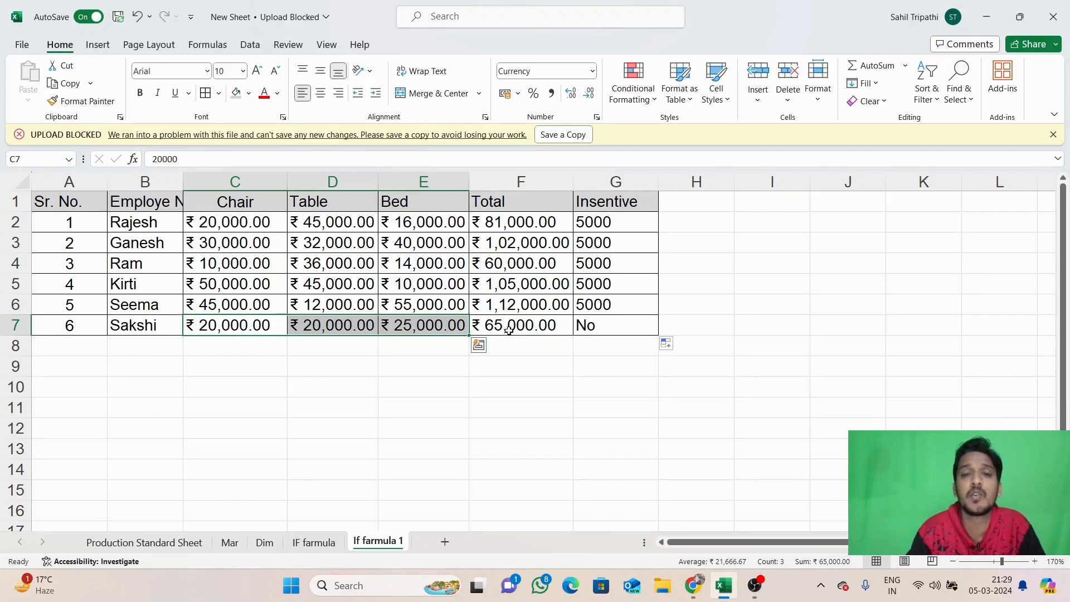
click(585, 331)
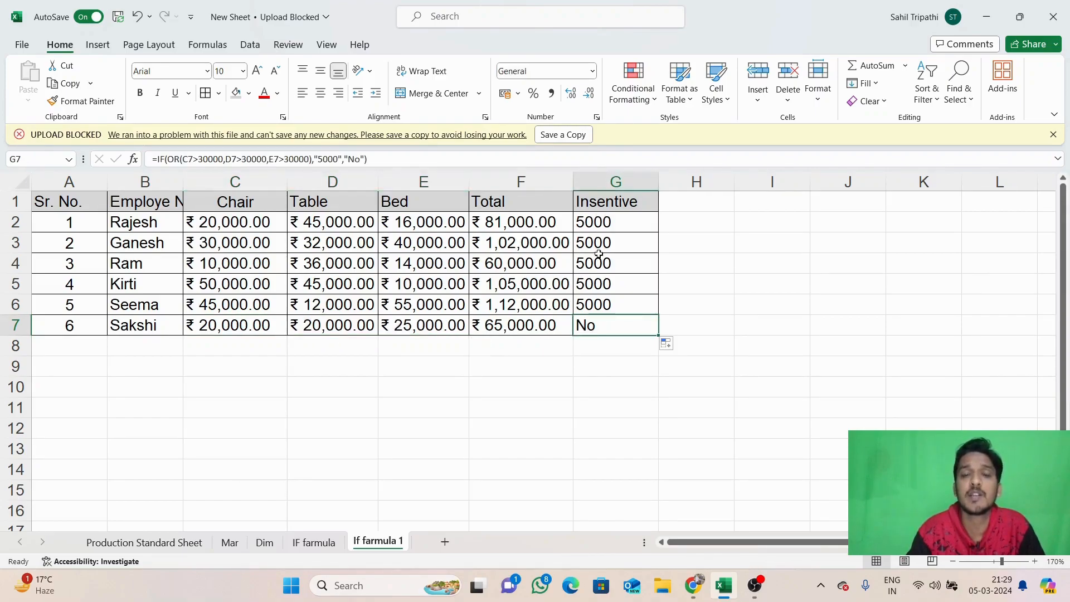